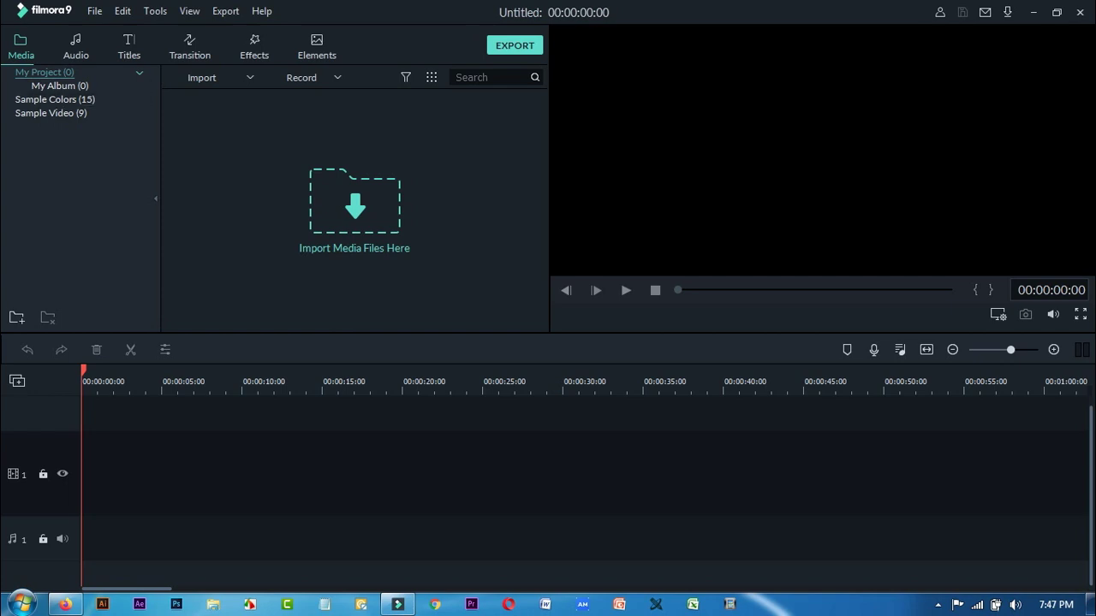
- Open Filmora's Record Voiceover dialog and move it up and to the left
{"action": "left_click", "coordinate": [314, 77]}
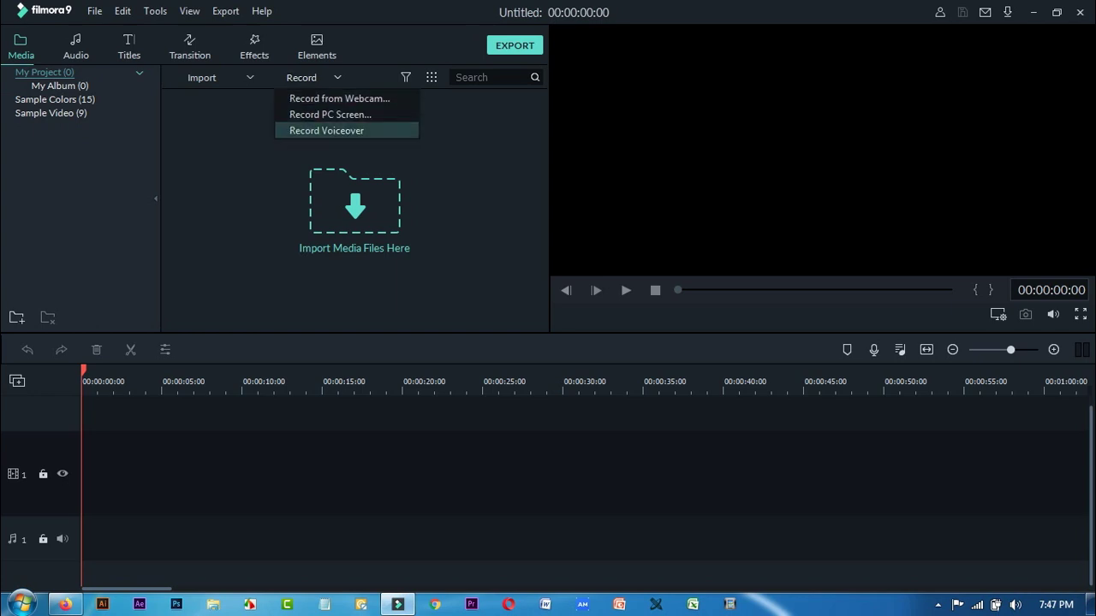
{"action": "left_click", "coordinate": [326, 130]}
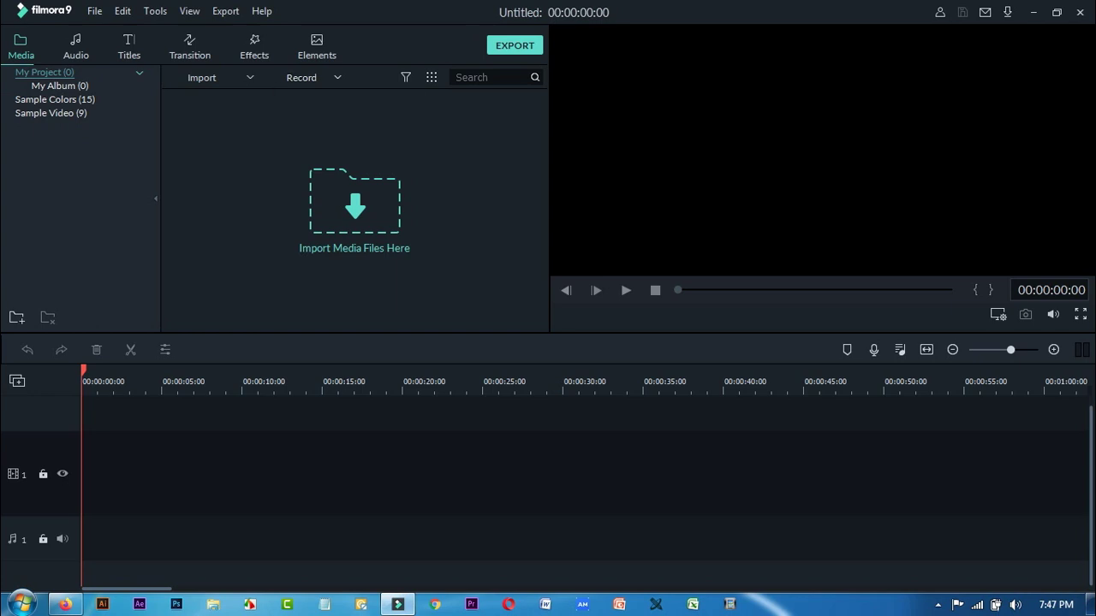
{"action": "left_click_drag", "start_coordinate": [480, 132], "coordinate": [322, 122]}
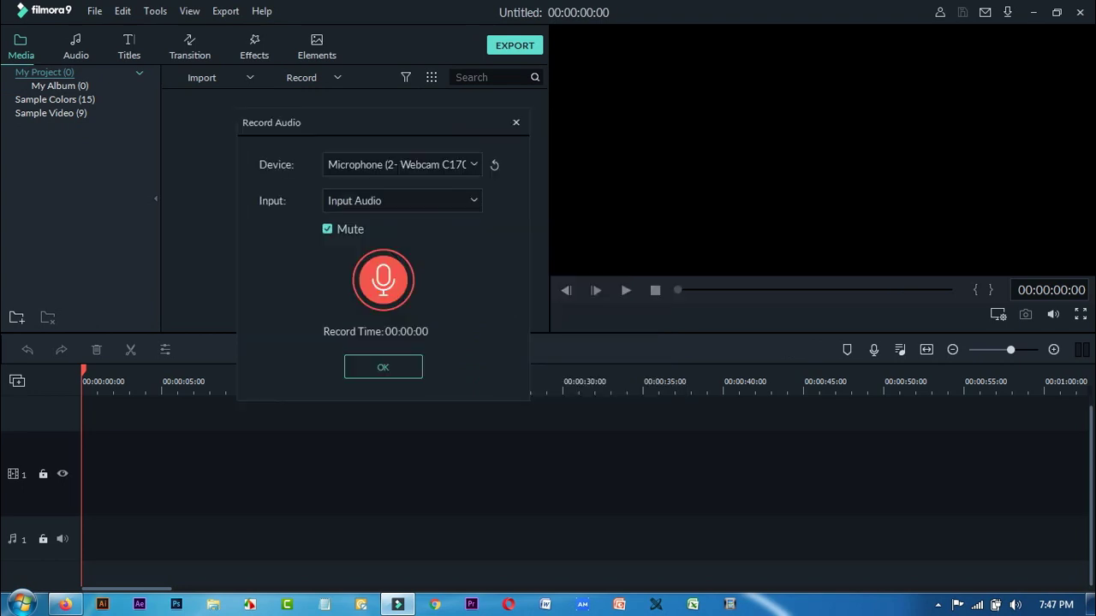
- Keep Microphone (2- Webcam C170) as the input device, recentre the dialog, and show system volume
{"action": "left_click", "coordinate": [402, 201]}
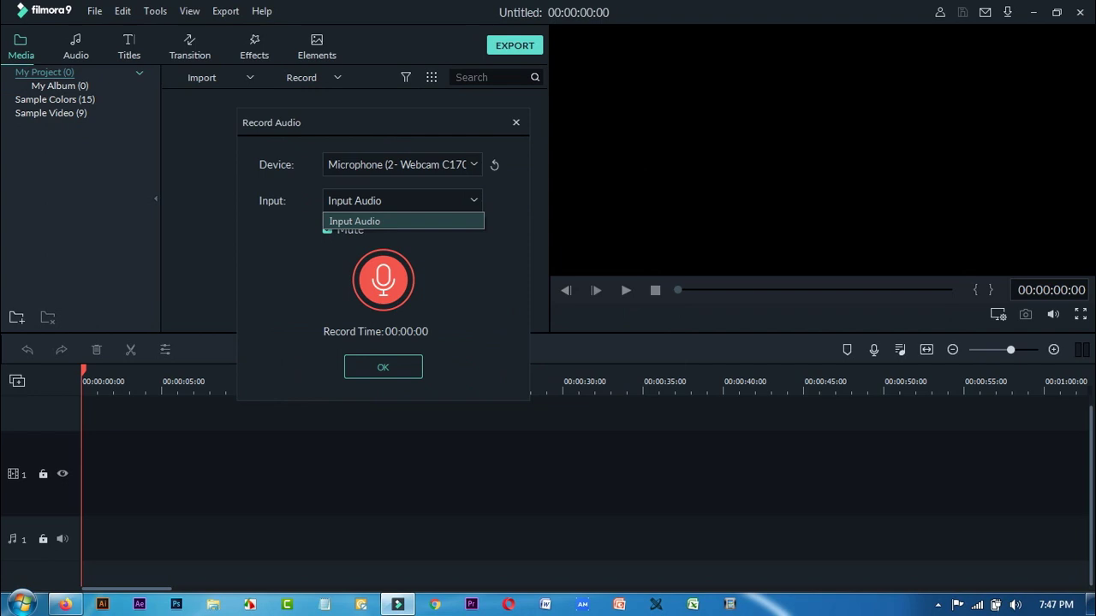
{"action": "left_click", "coordinate": [402, 164]}
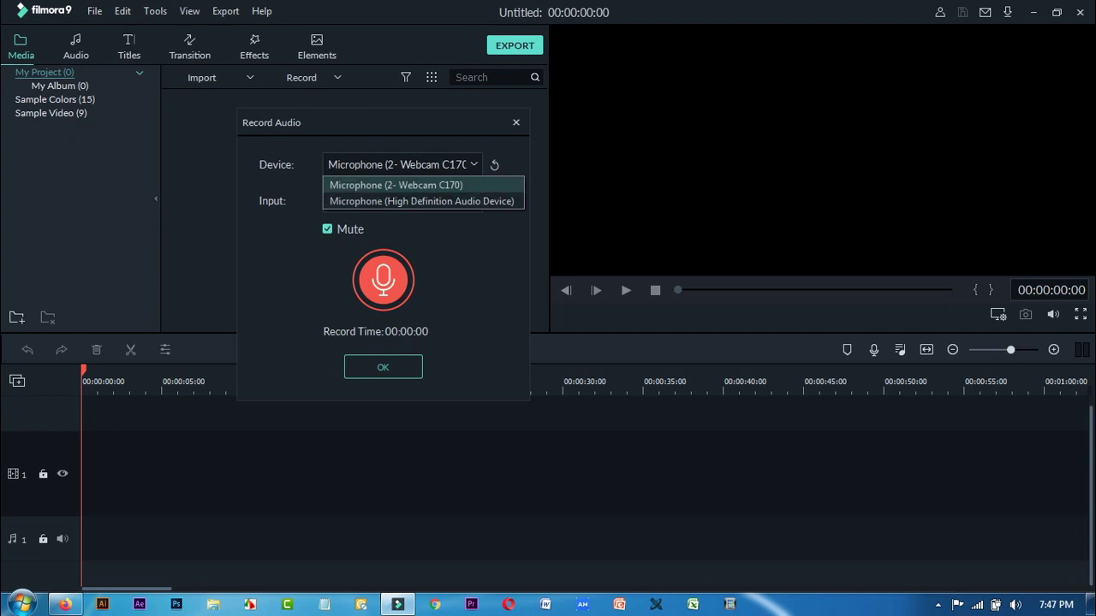
{"action": "key", "text": "Return"}
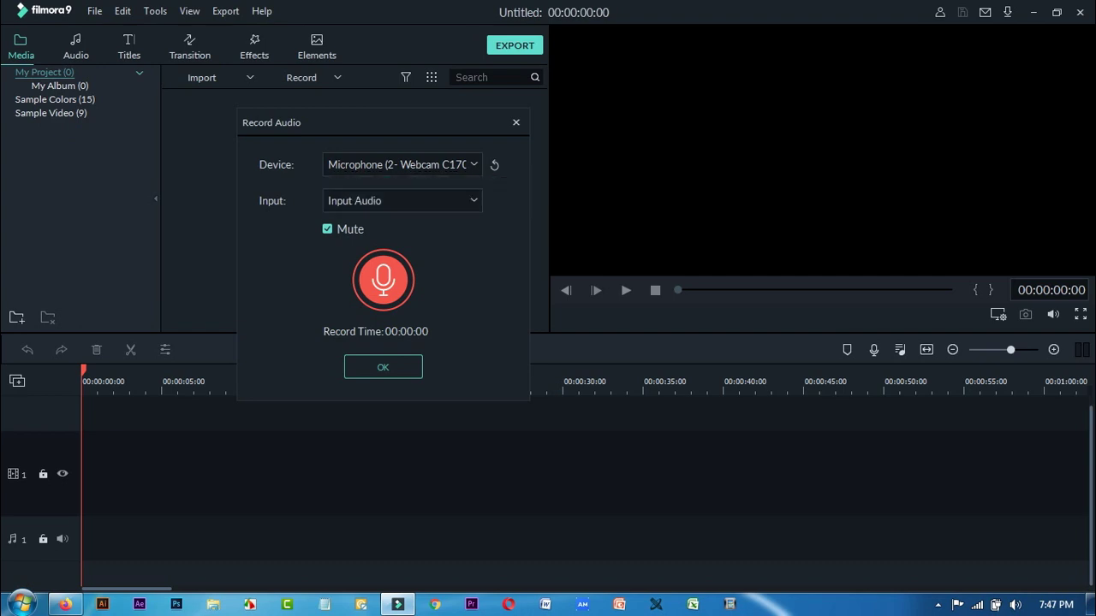
{"action": "left_click_drag", "start_coordinate": [377, 122], "coordinate": [473, 129]}
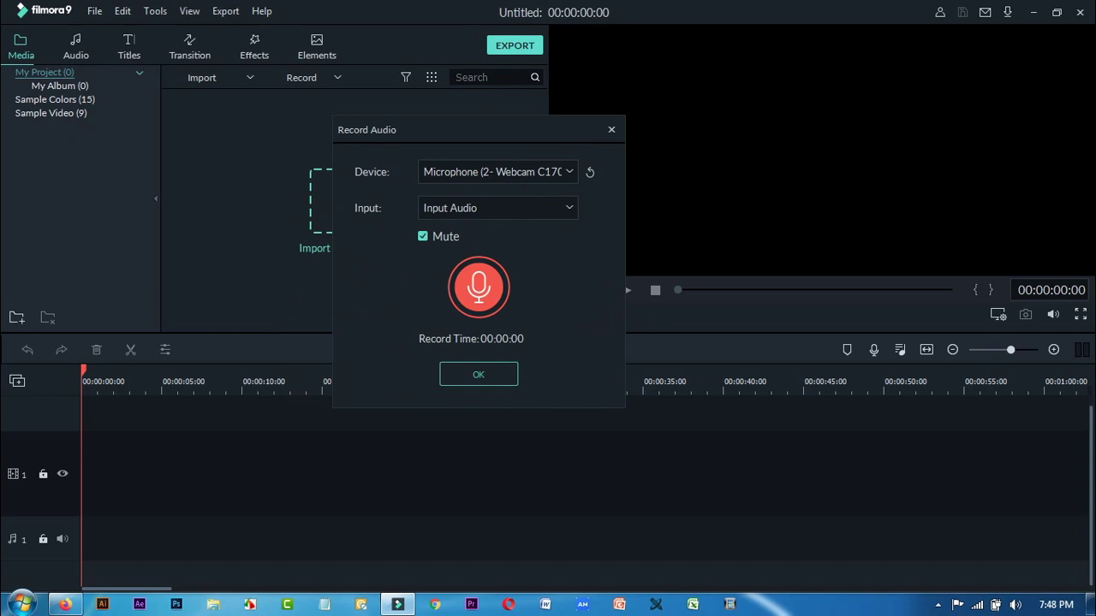
{"action": "left_click", "coordinate": [1011, 604]}
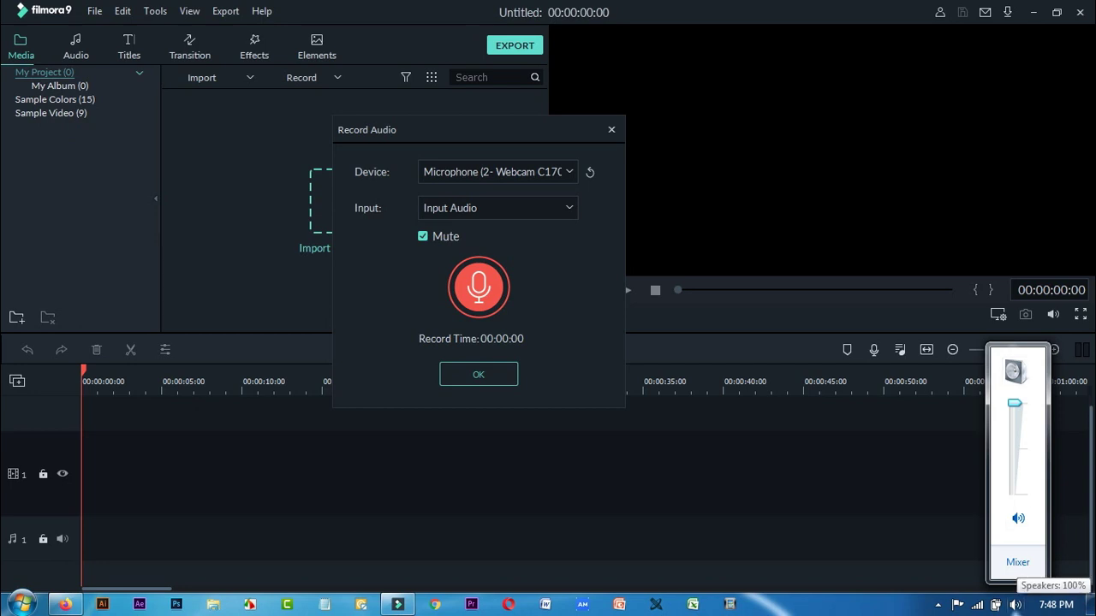
- Bring up the Volume Mixer and the Recording devices list with Webcam C170 selected
{"action": "left_click", "coordinate": [1017, 562]}
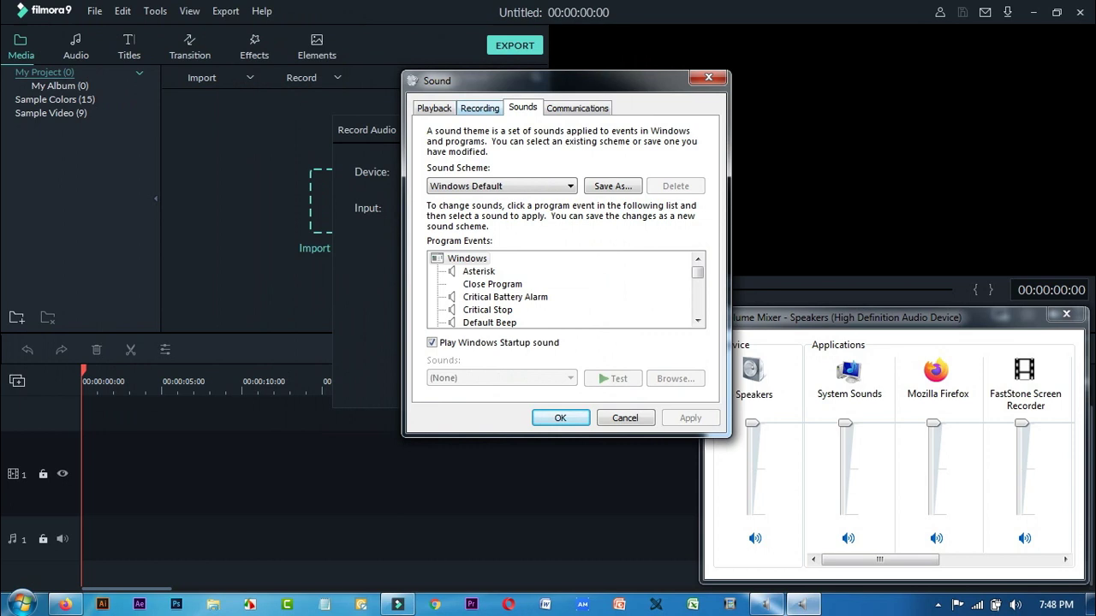
{"action": "left_click", "coordinate": [479, 108]}
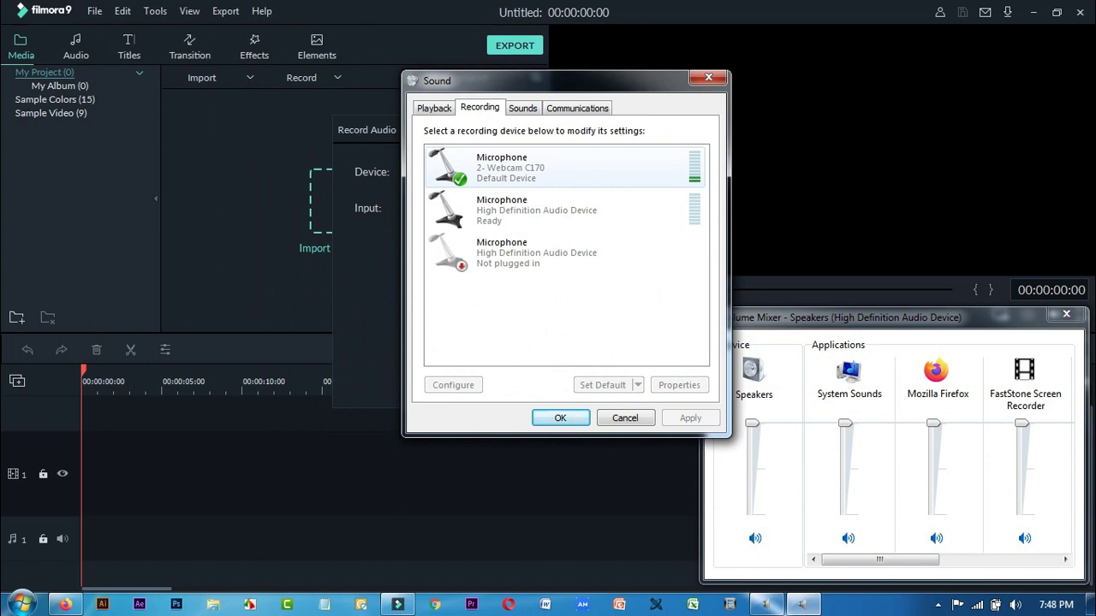
{"action": "left_click", "coordinate": [565, 167]}
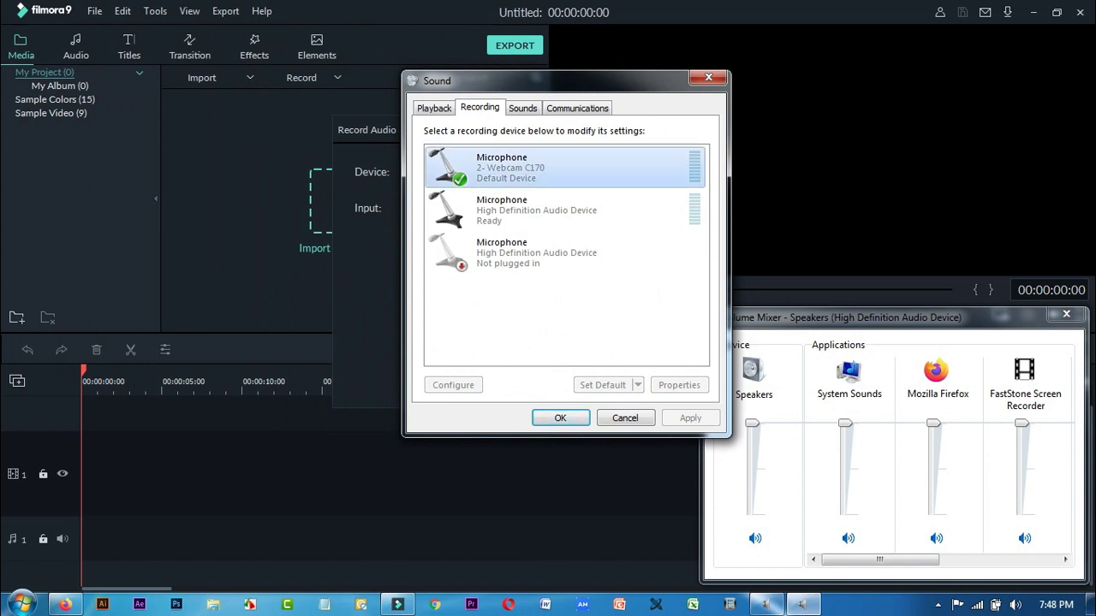
- Check the Webcam C170 microphone's recording level of 9, then close its properties and Sound settings
{"action": "double_click", "coordinate": [565, 166]}
{"action": "left_click_drag", "start_coordinate": [514, 140], "coordinate": [446, 141]}
{"action": "left_click", "coordinate": [462, 169]}
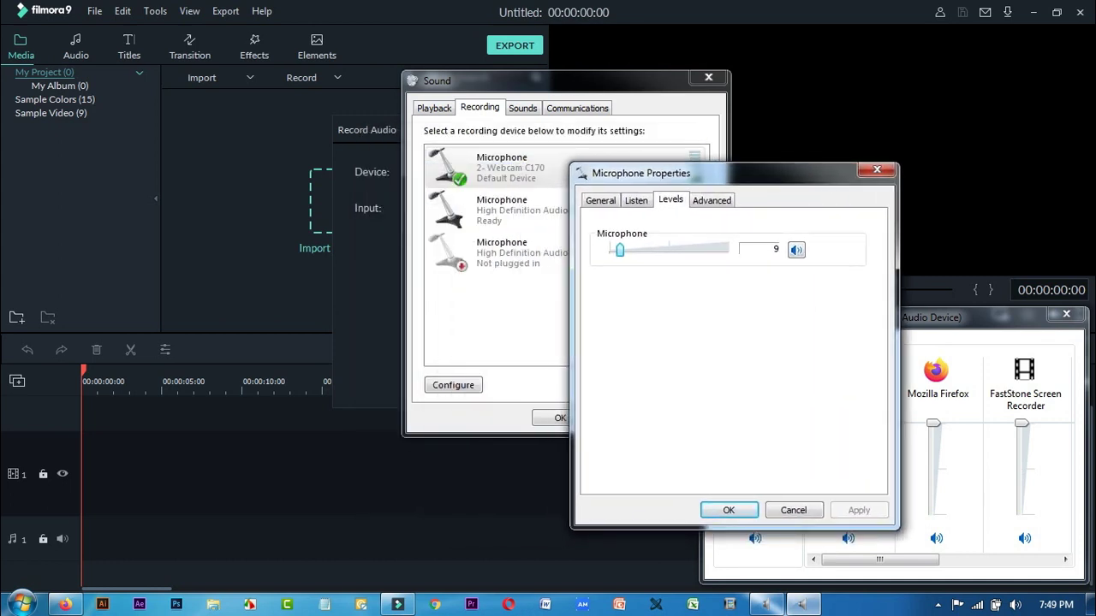
{"action": "key", "text": "Return"}
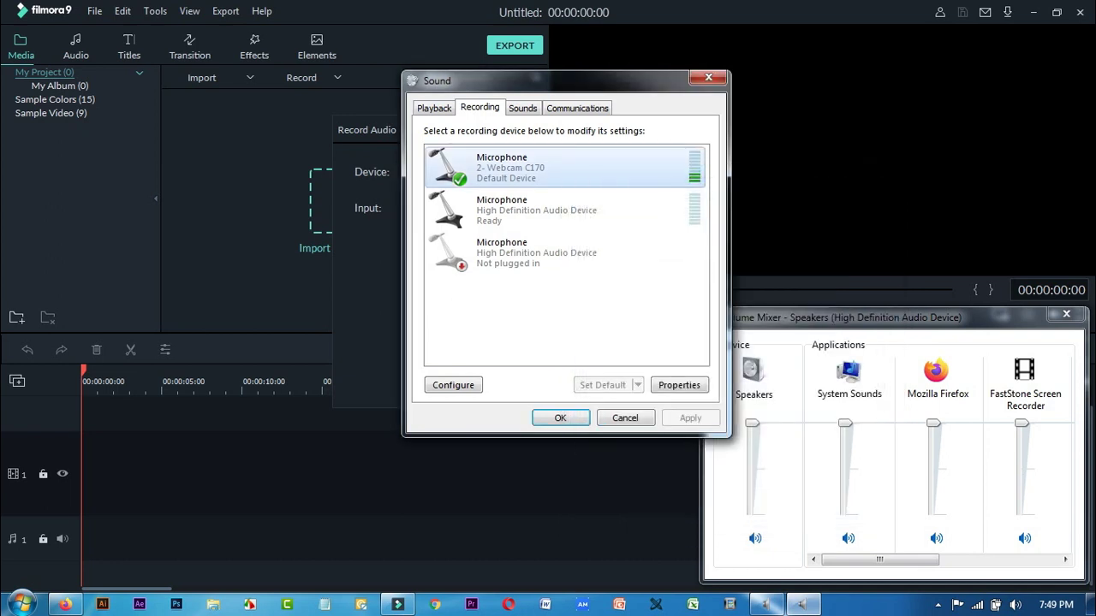
{"action": "key", "text": "Return"}
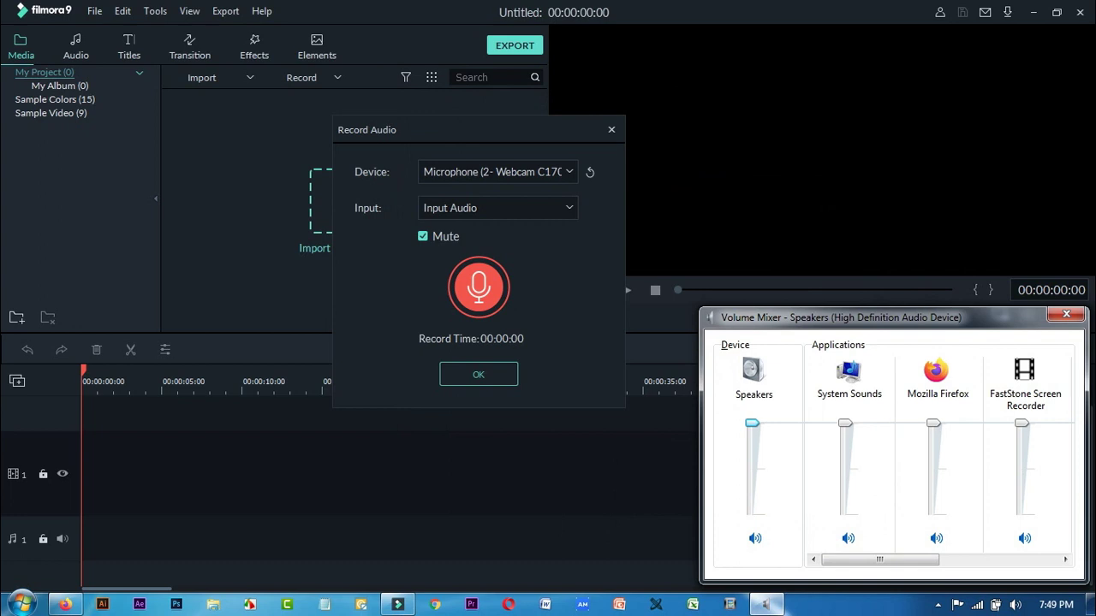
- Record a 27-second voiceover, REC_20200330_194938, onto audio track 1 and close the recorder
{"action": "key", "text": "alt+Tab"}
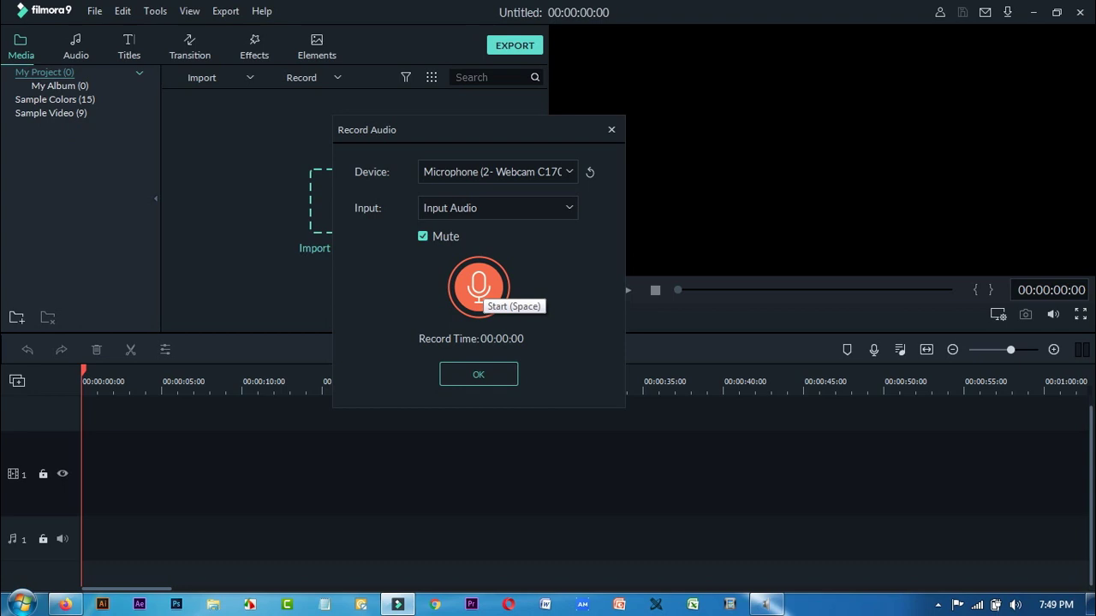
{"action": "left_click", "coordinate": [478, 289]}
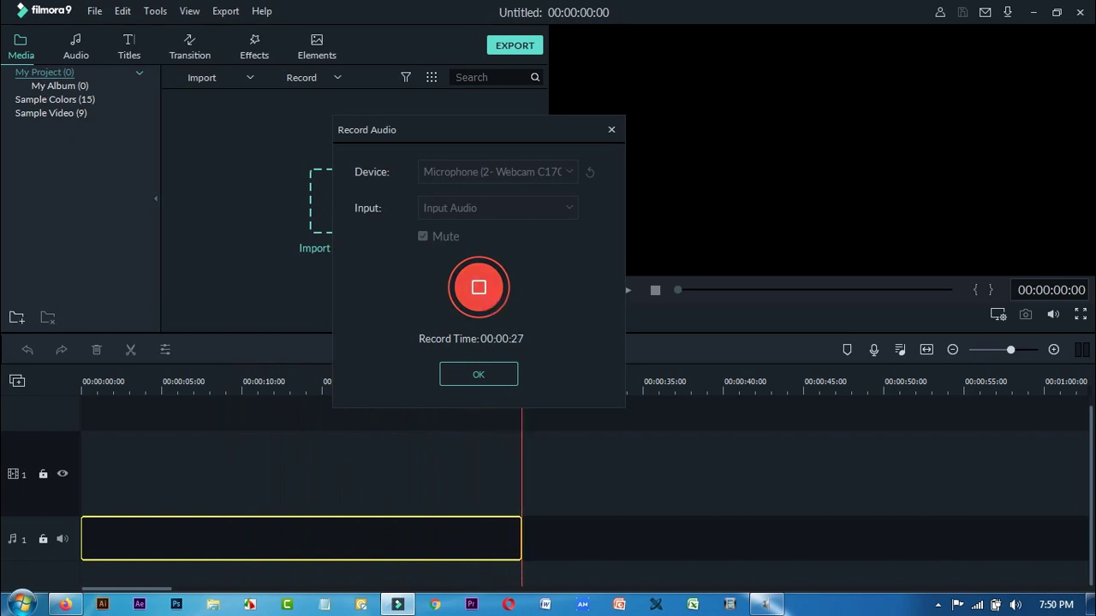
{"action": "key", "text": "space"}
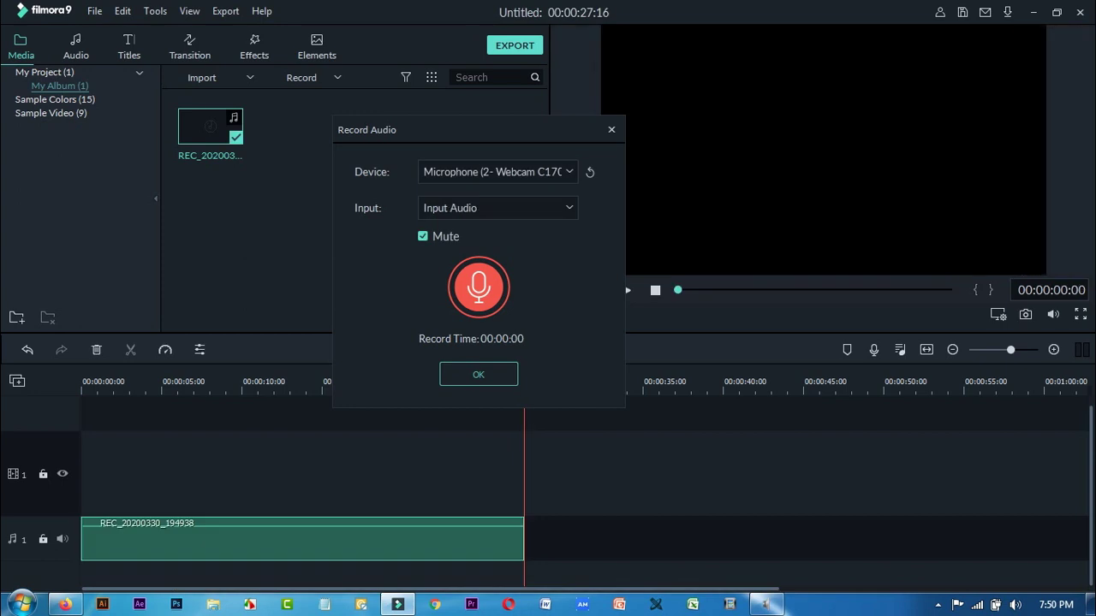
{"action": "key", "text": "Return"}
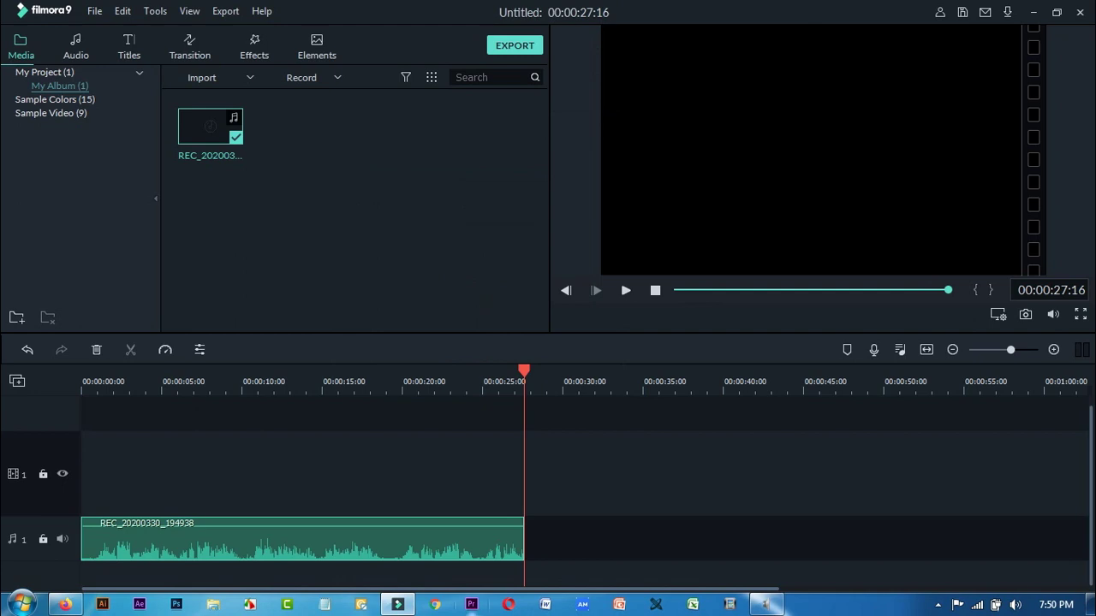
- Open Filmora's Export window with Ctrl+E, showing My Video as MP4 at 1920x1080, 25 fps
{"action": "right_click", "coordinate": [472, 604]}
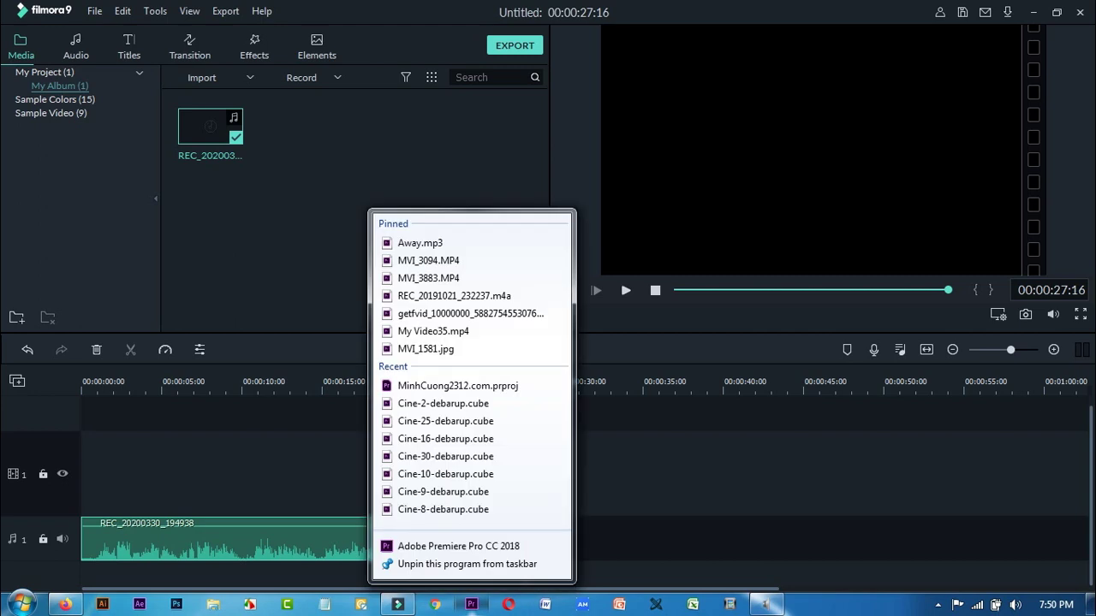
{"action": "key", "text": "Escape"}
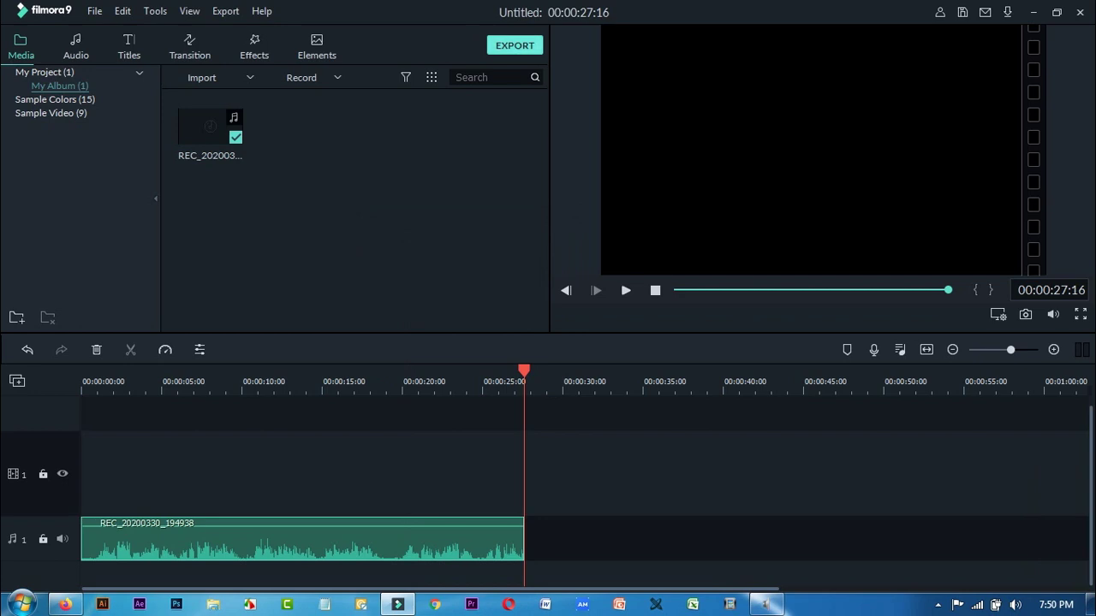
{"action": "key", "text": "ctrl+e"}
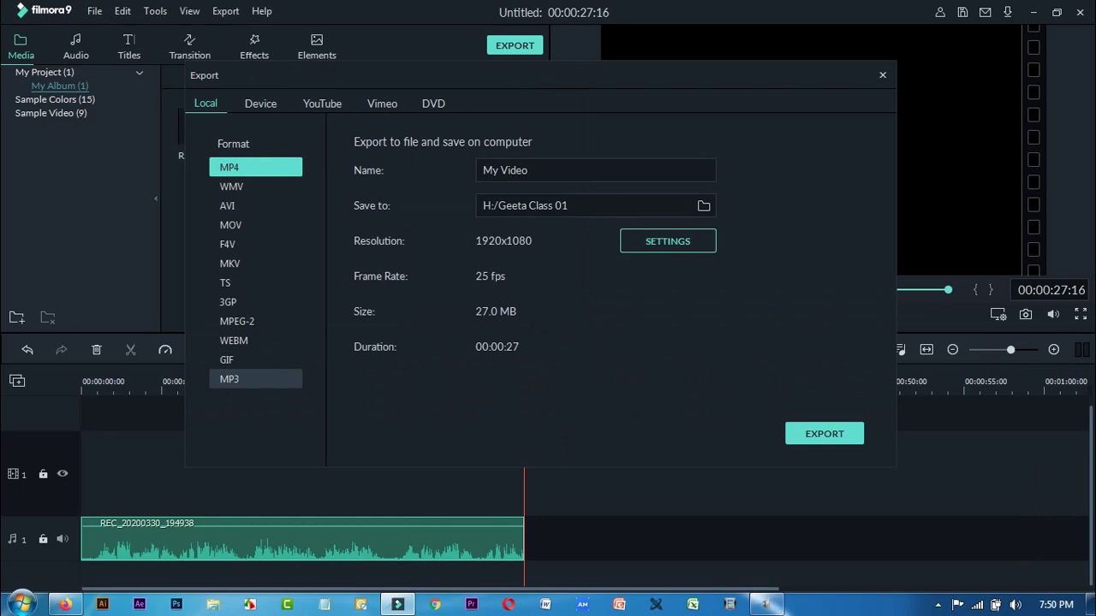
- Export My Video as MP3 to the Geeta Class 01 folder on drive H
{"action": "left_click", "coordinate": [255, 379]}
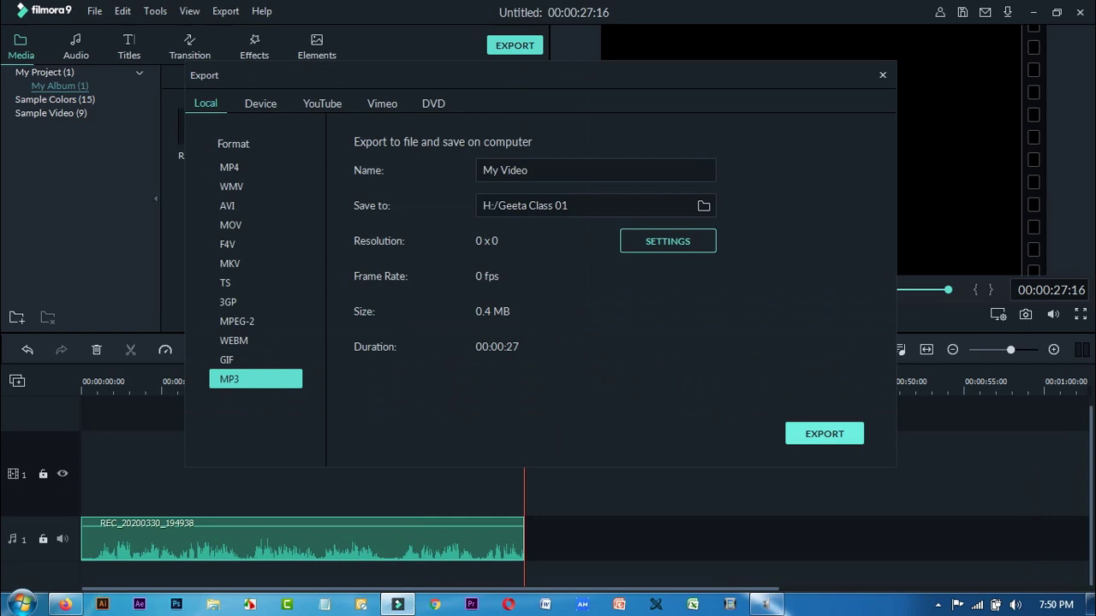
{"action": "left_click", "coordinate": [824, 433]}
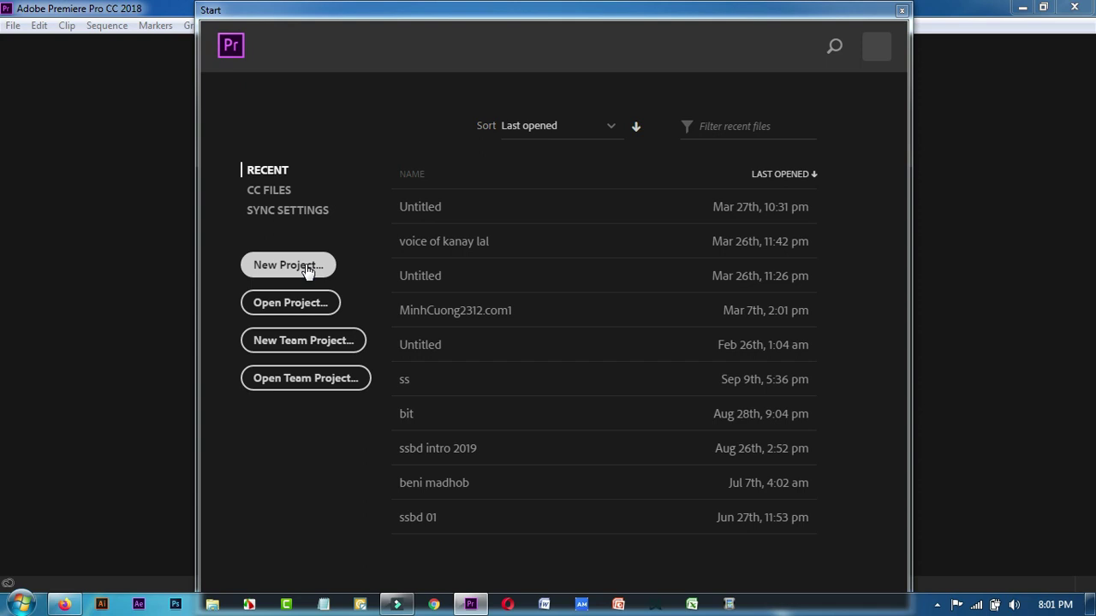
- Create a new Premiere project saved as F:\Untitled.prproj, overwriting the existing file
{"action": "left_click", "coordinate": [306, 267]}
{"action": "left_click", "coordinate": [674, 546]}
{"action": "left_click", "coordinate": [598, 316]}
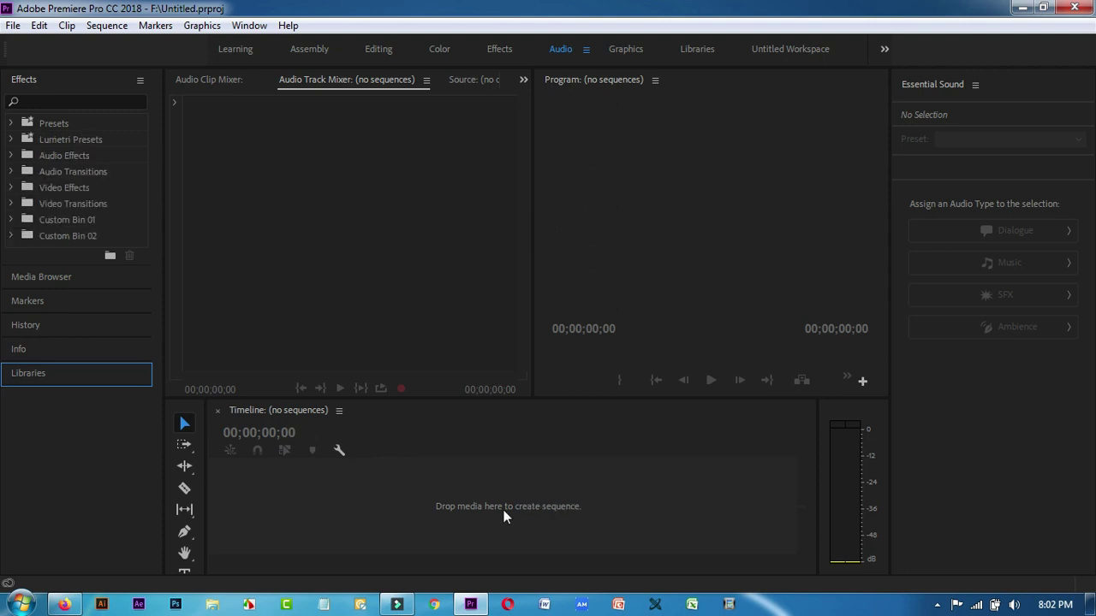
{"action": "left_click", "coordinate": [215, 605]}
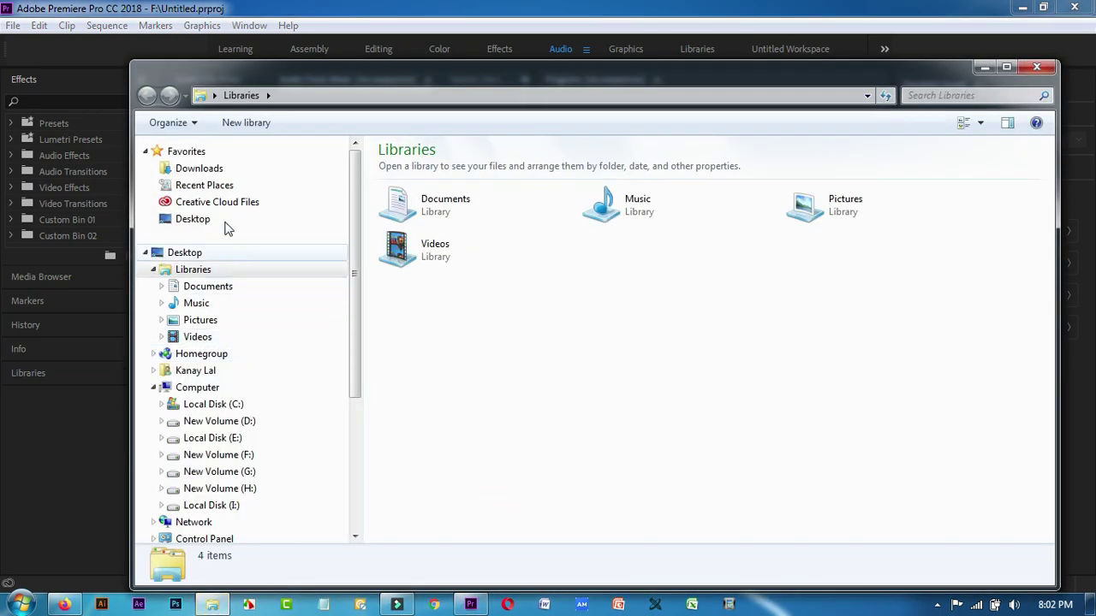
- Browse in Explorer to the Geeta Class 01 folder on New Volume (H:)
{"action": "left_click", "coordinate": [210, 166]}
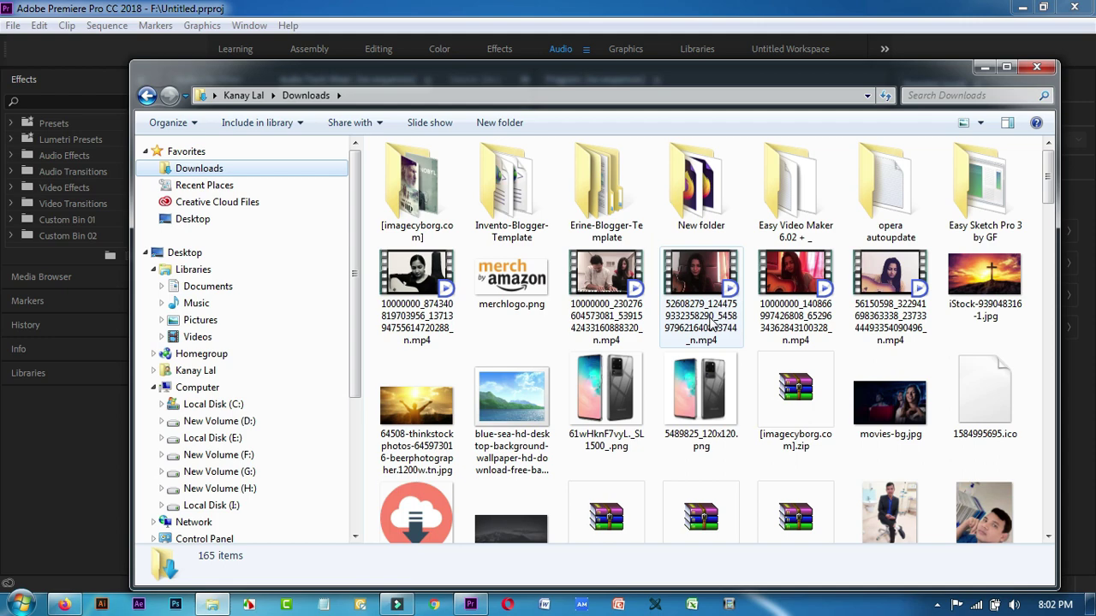
{"action": "left_click_drag", "start_coordinate": [416, 398], "coordinate": [502, 513]}
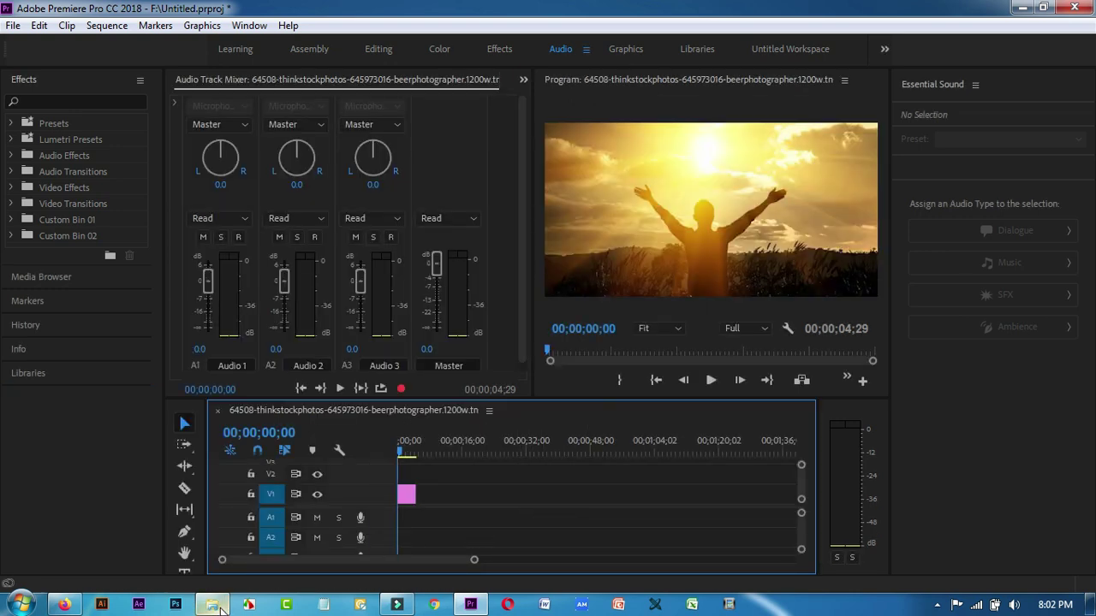
{"action": "mouse_move", "coordinate": [221, 608]}
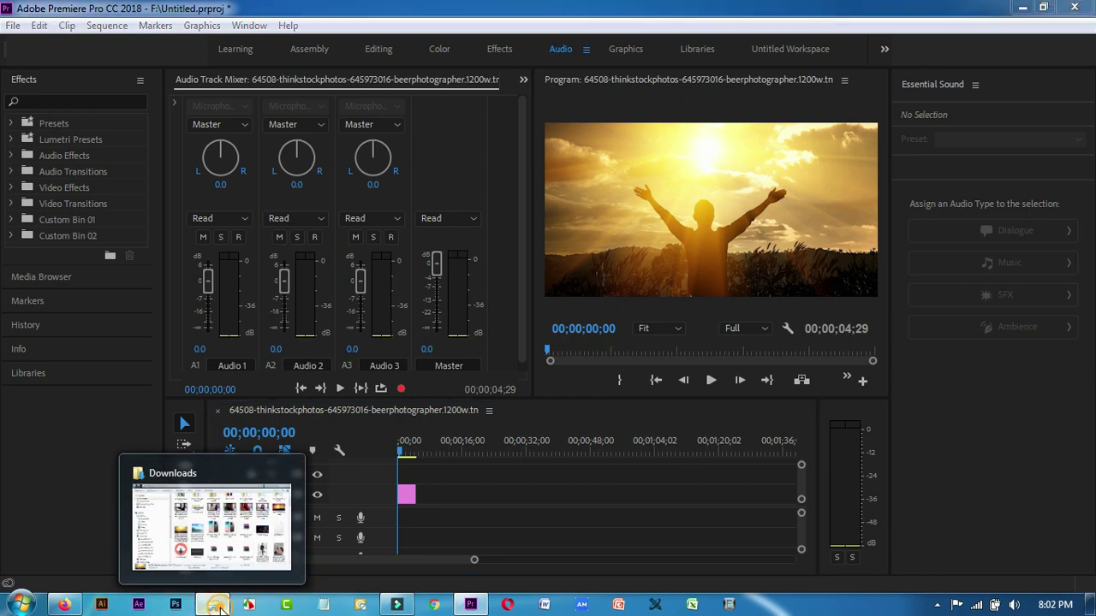
{"action": "left_click", "coordinate": [220, 608]}
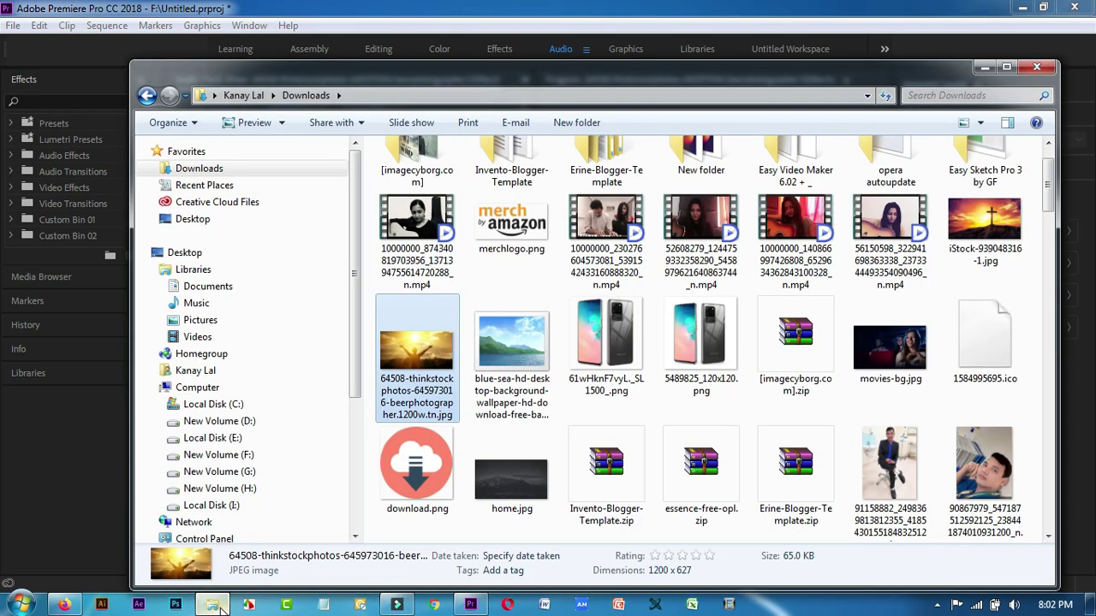
{"action": "left_click", "coordinate": [249, 493]}
{"action": "left_click", "coordinate": [462, 404]}
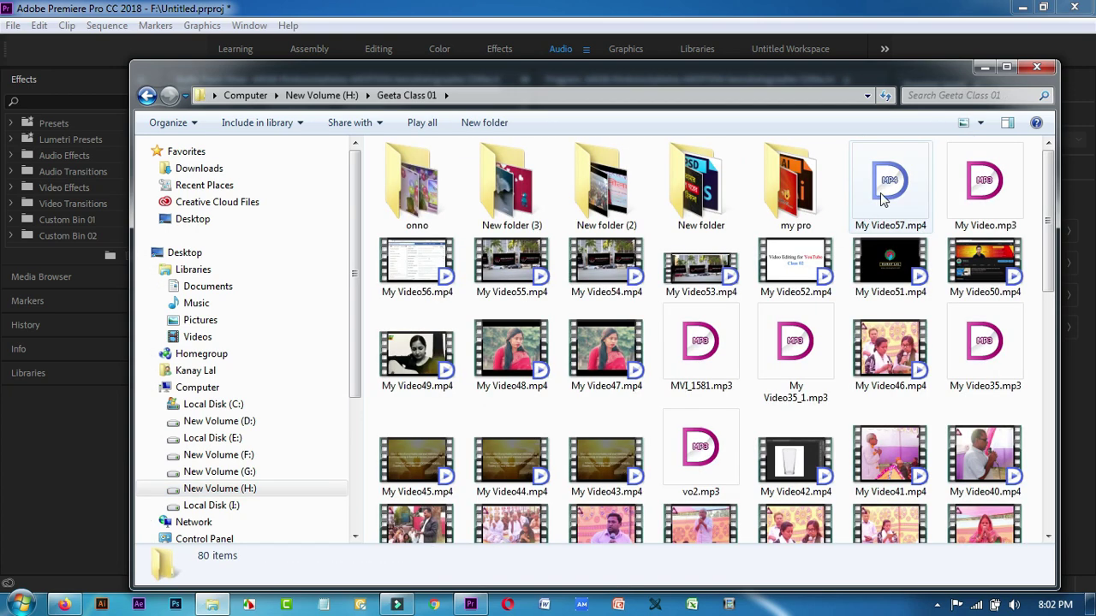
- Drag My Video57.mp4 onto Premiere's timeline, placing it on V1 and A1
{"action": "left_click", "coordinate": [898, 189]}
{"action": "left_click_drag", "start_coordinate": [899, 189], "coordinate": [473, 605]}
{"action": "left_click", "coordinate": [471, 604]}
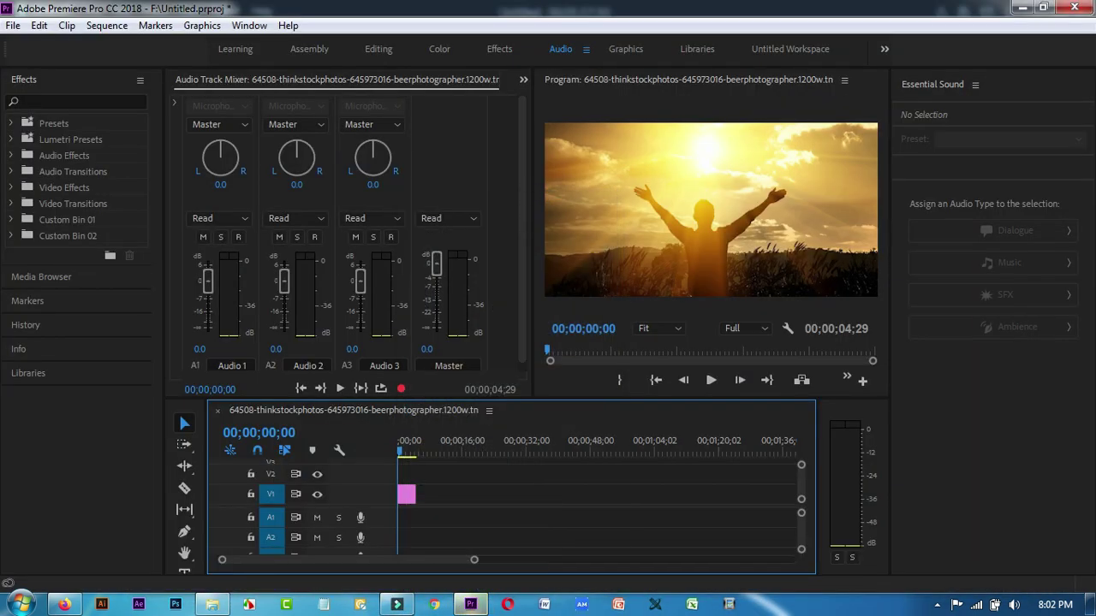
{"action": "left_click", "coordinate": [212, 604]}
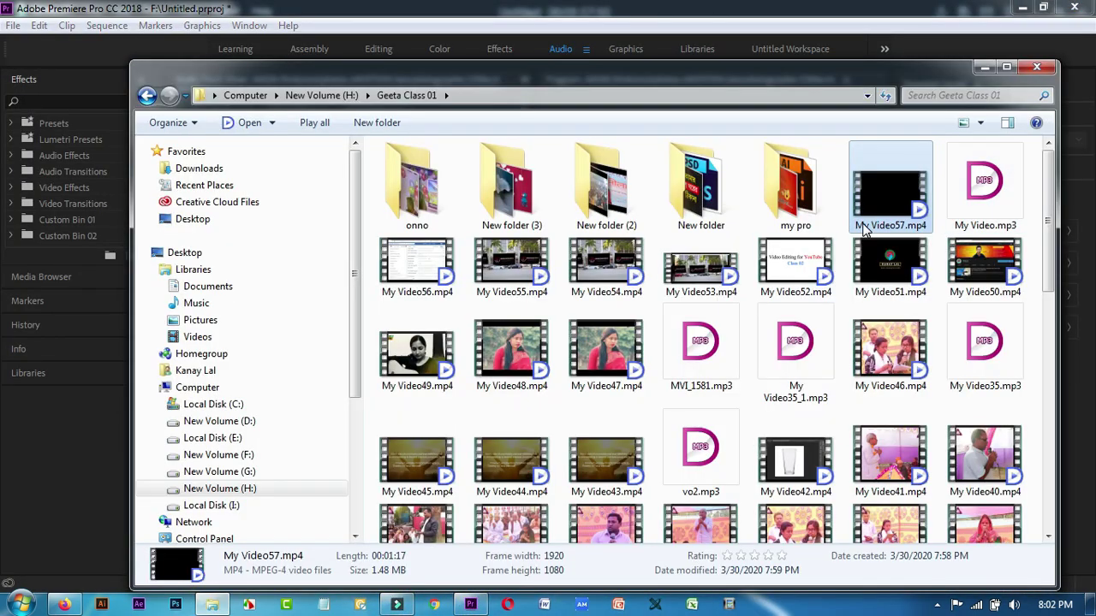
{"action": "left_click_drag", "start_coordinate": [901, 207], "coordinate": [381, 502]}
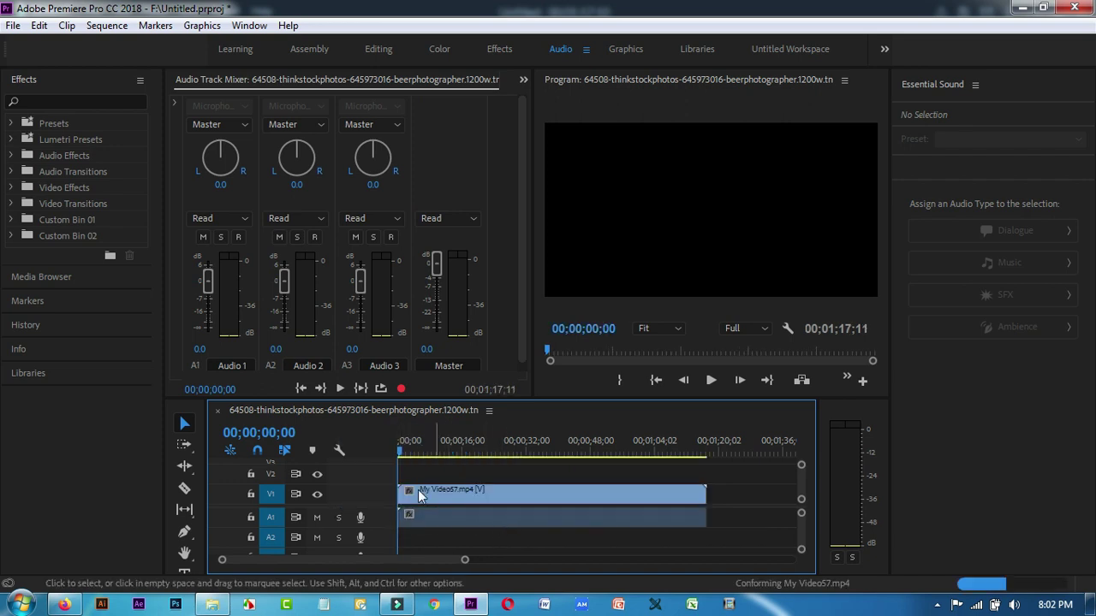
- Unlink the audio and video of the My Video57.mp4 clip
{"action": "left_click", "coordinate": [520, 491]}
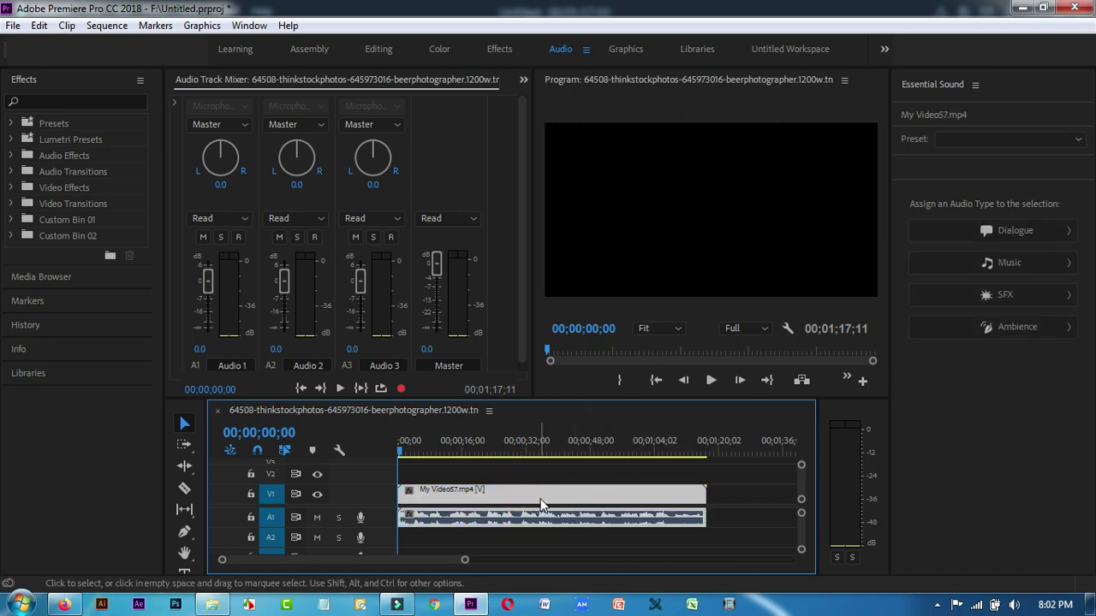
{"action": "left_click_drag", "start_coordinate": [520, 499], "coordinate": [535, 497]}
{"action": "right_click", "coordinate": [552, 495]}
{"action": "left_click", "coordinate": [492, 494]}
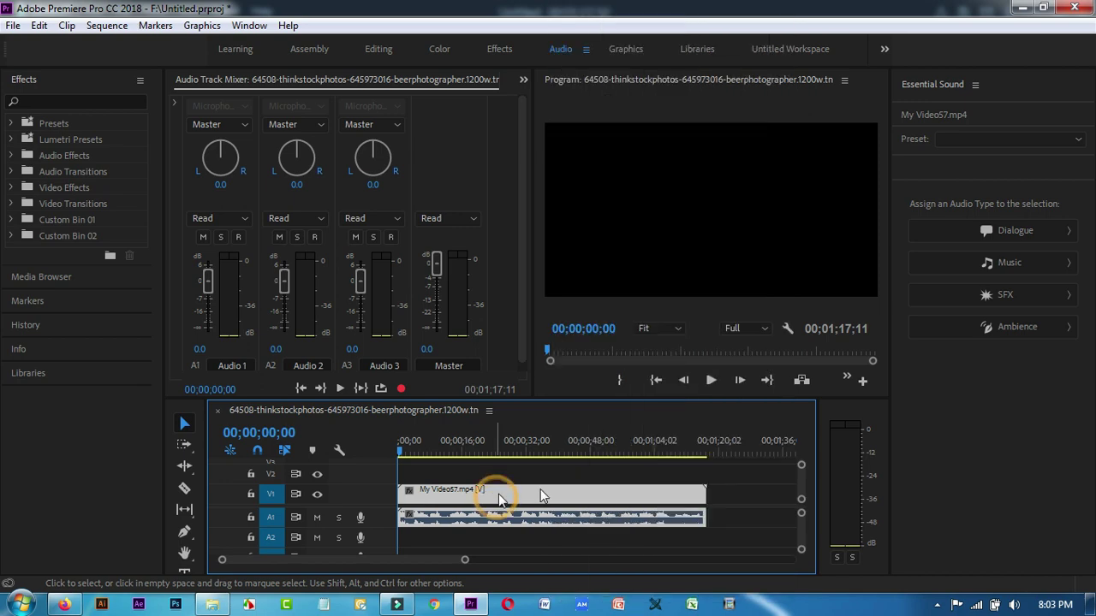
{"action": "right_click", "coordinate": [543, 503]}
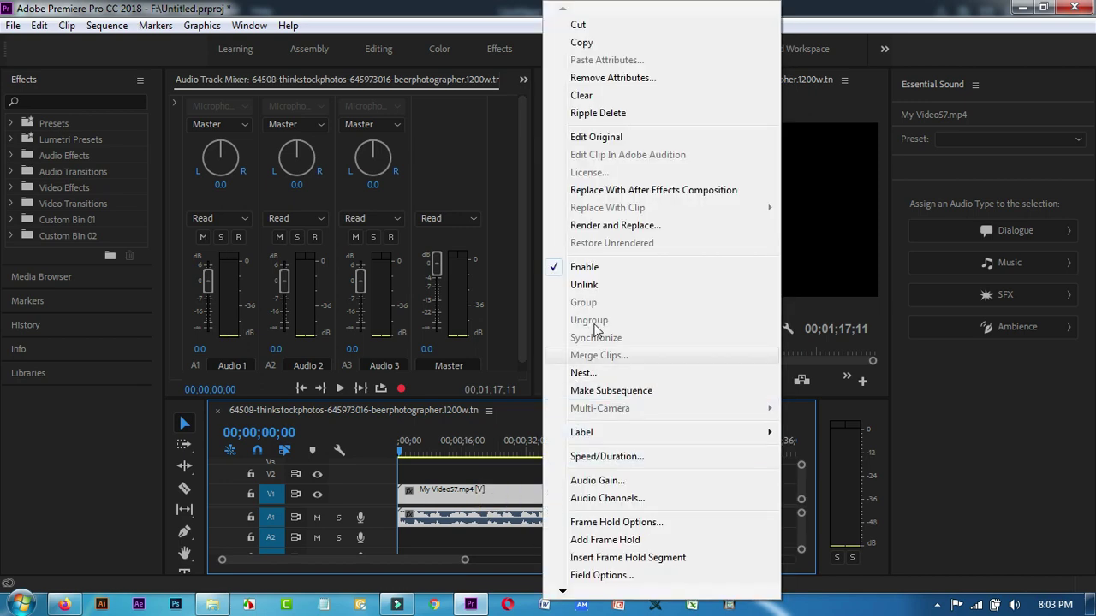
{"action": "left_click", "coordinate": [599, 287]}
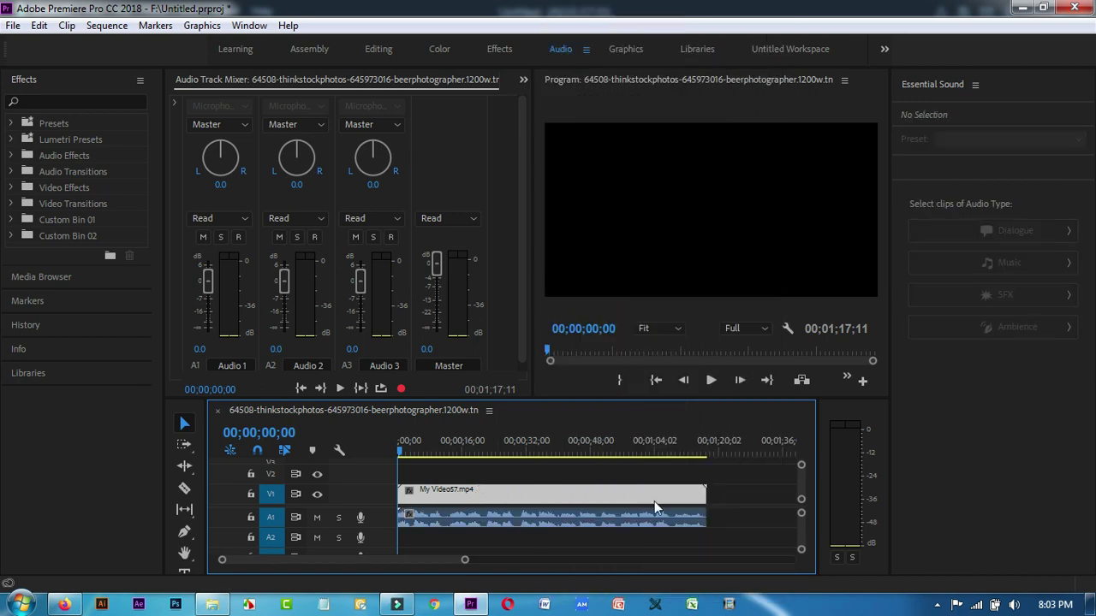
- Cut the video part of My Video57.mp4 off track V1
{"action": "left_click", "coordinate": [644, 495]}
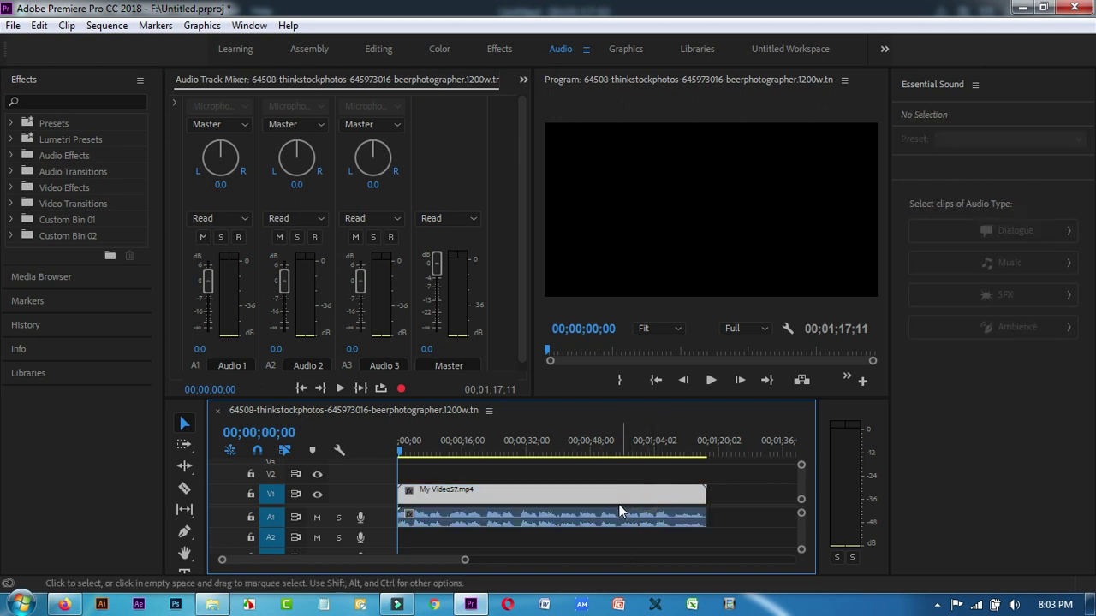
{"action": "left_click", "coordinate": [617, 494]}
{"action": "left_click", "coordinate": [622, 522]}
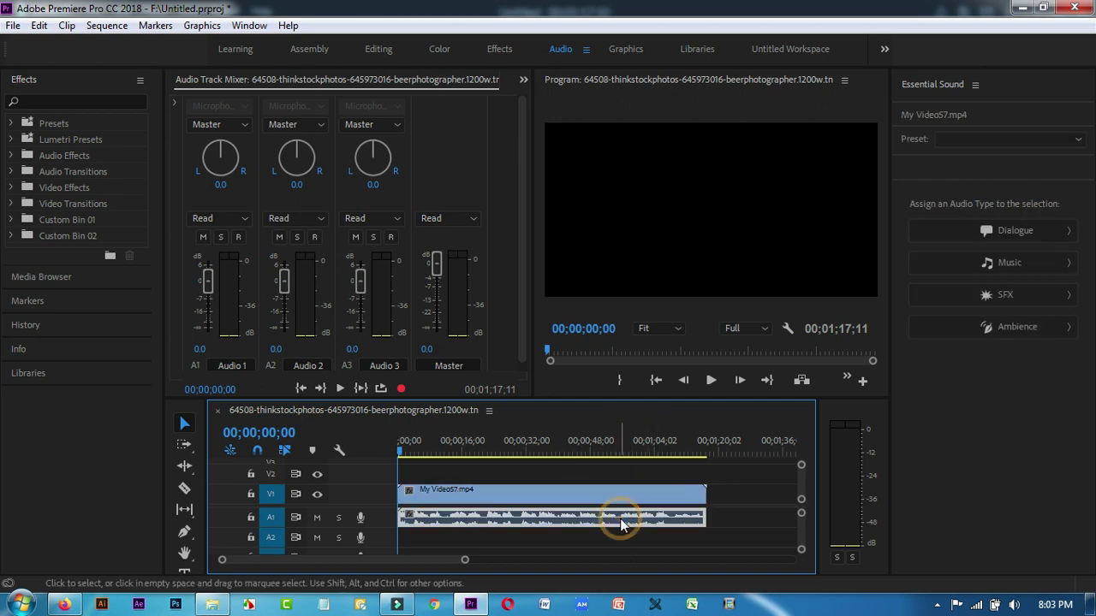
{"action": "left_click", "coordinate": [615, 496]}
{"action": "right_click", "coordinate": [617, 492]}
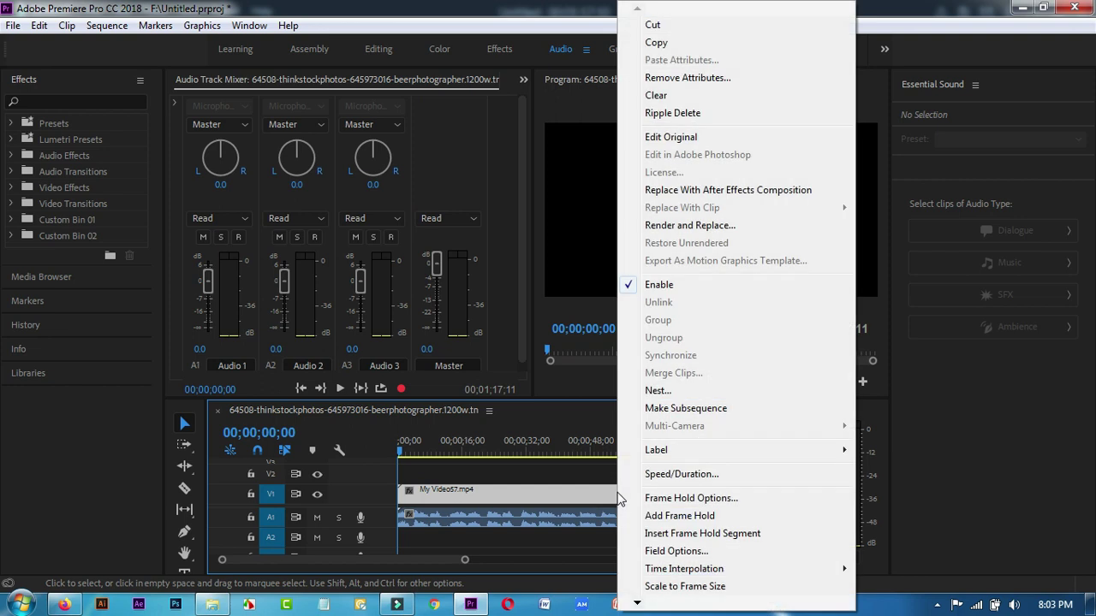
{"action": "left_click", "coordinate": [660, 26]}
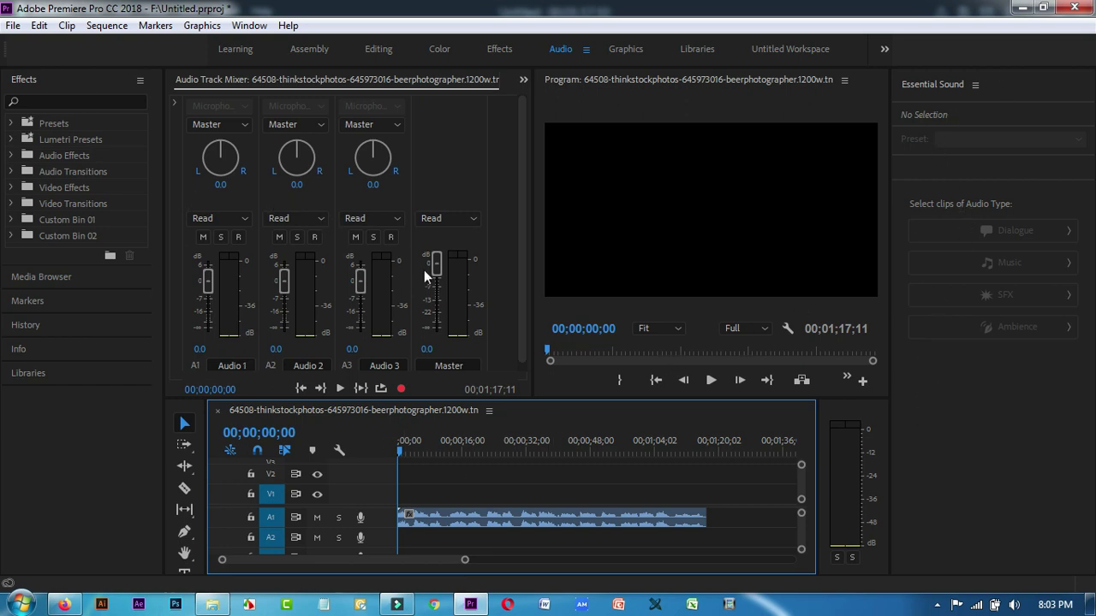
{"action": "left_click", "coordinate": [523, 318]}
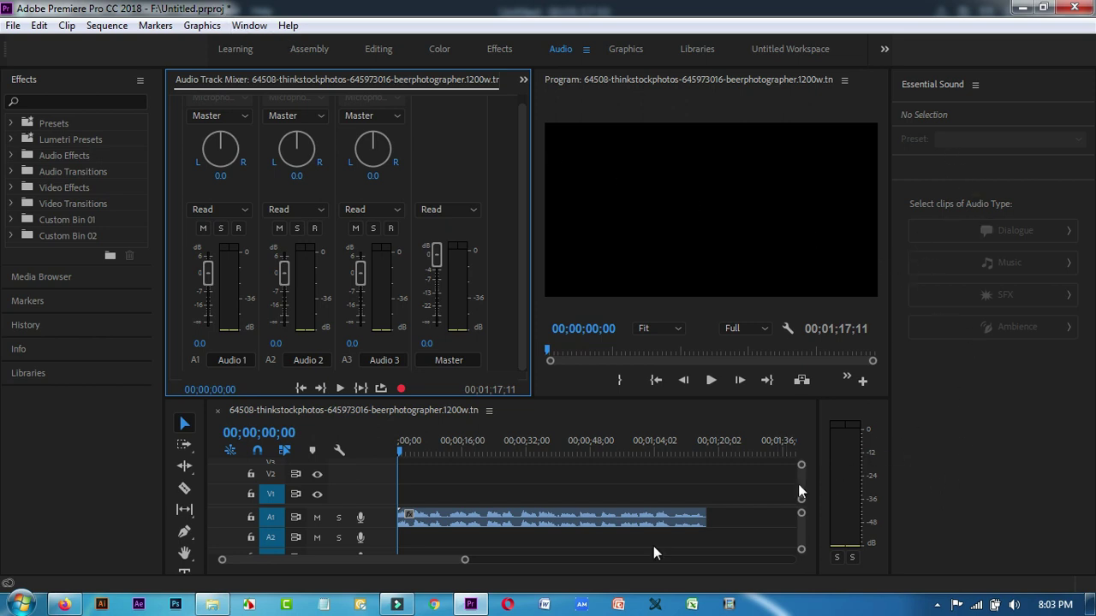
- Select the remaining A1 audio clip and play it back to preview
{"action": "left_click", "coordinate": [498, 523]}
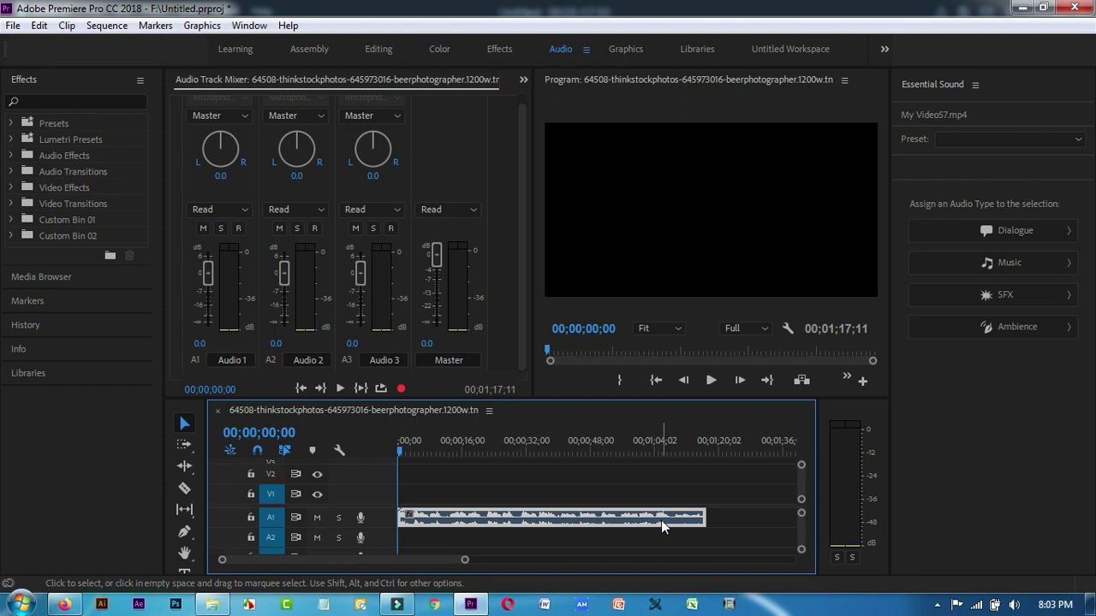
{"action": "left_click", "coordinate": [608, 520]}
{"action": "left_click", "coordinate": [711, 380]}
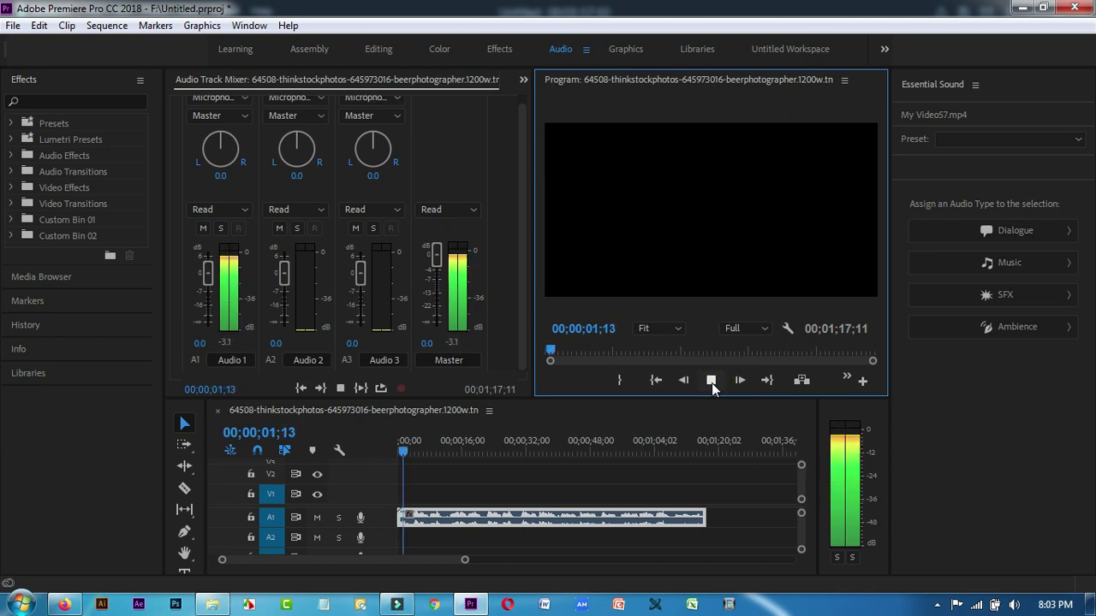
{"action": "left_click", "coordinate": [711, 380]}
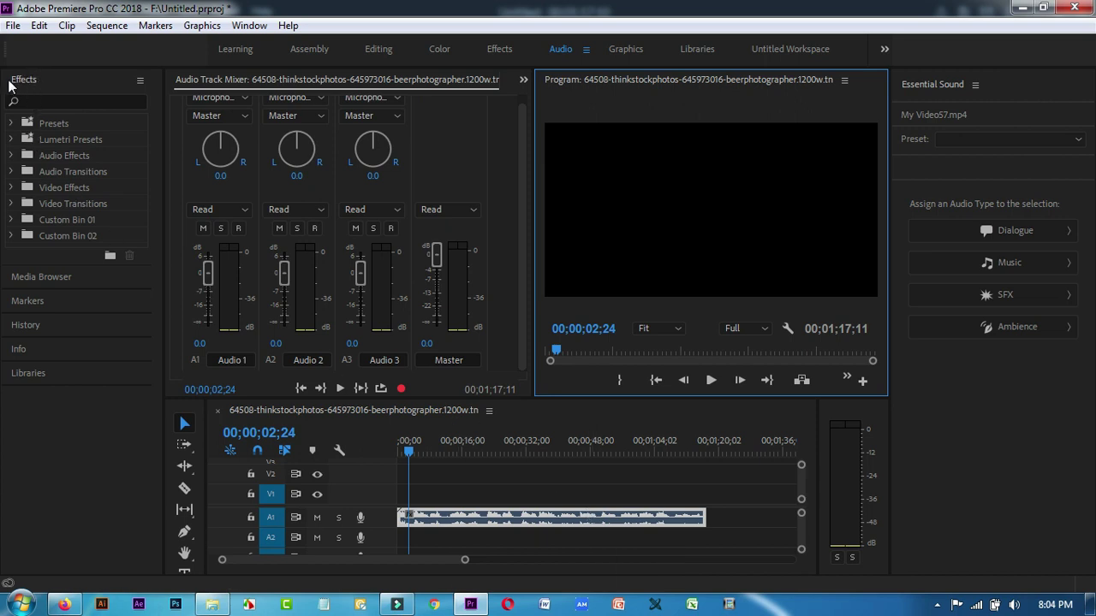
- Search Effects for 'adap' and drop Adaptive Noise Reduction onto the A1 voiceover clip
{"action": "left_click", "coordinate": [39, 102]}
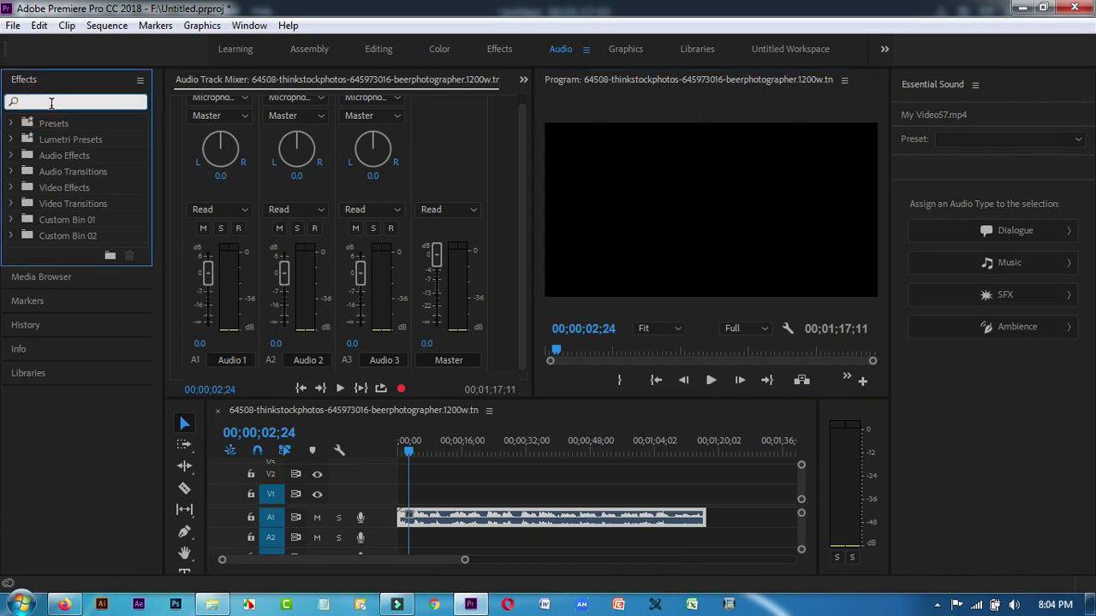
{"action": "type", "text": "ada"}
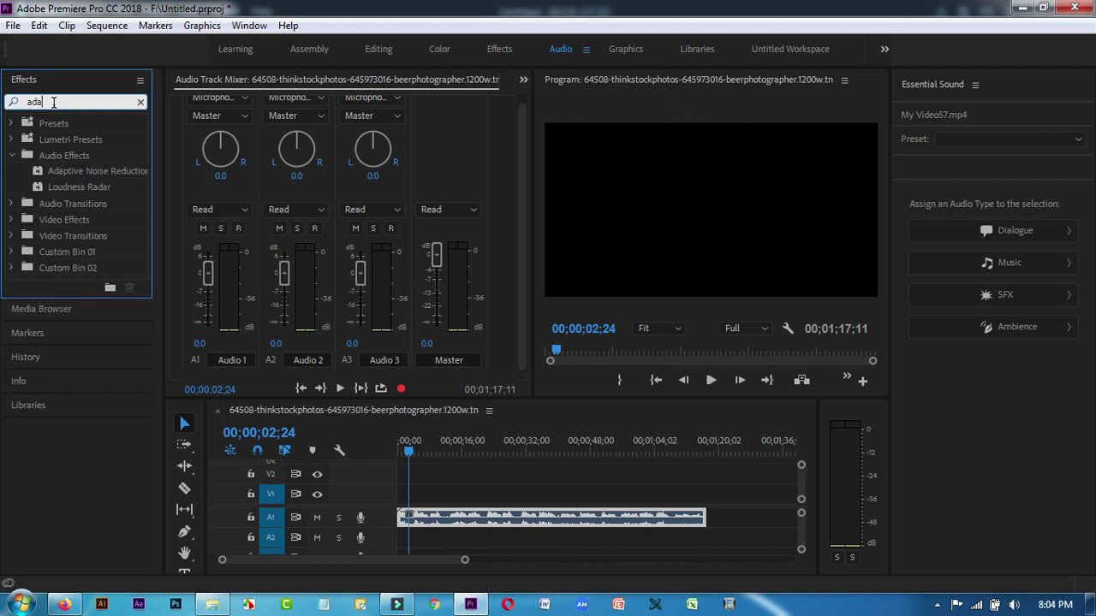
{"action": "type", "text": "p"}
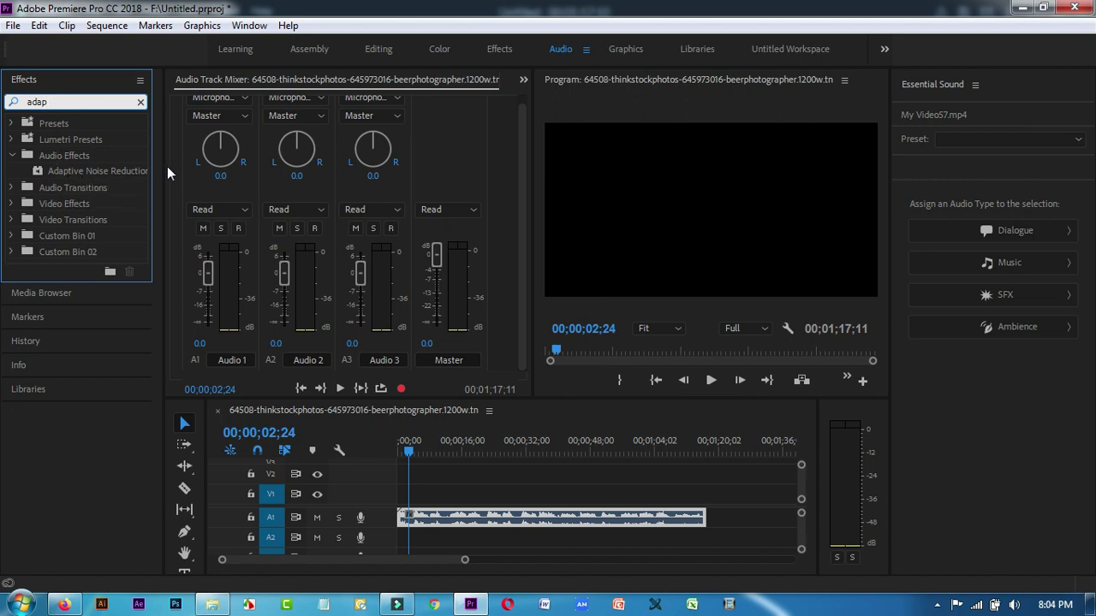
{"action": "left_click_drag", "start_coordinate": [160, 167], "coordinate": [224, 166]}
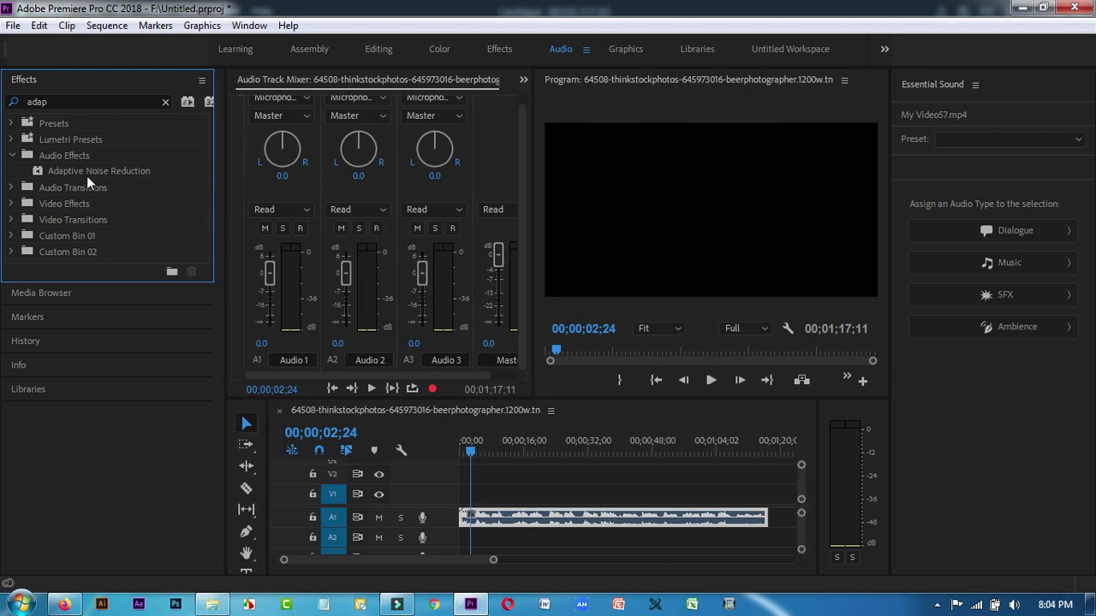
{"action": "left_click", "coordinate": [124, 173]}
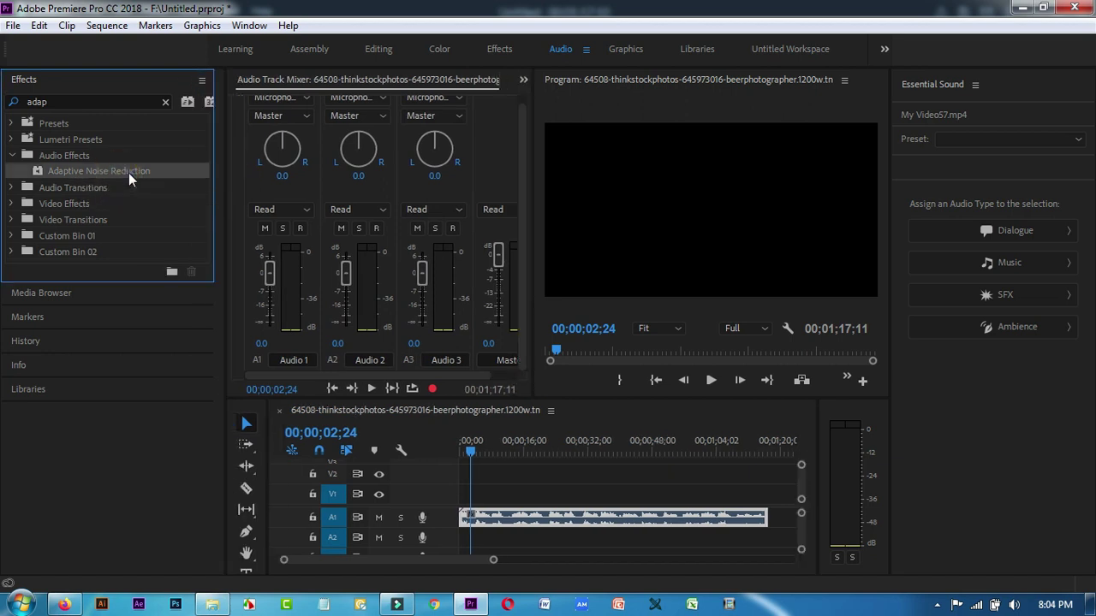
{"action": "left_click_drag", "start_coordinate": [124, 171], "coordinate": [535, 519]}
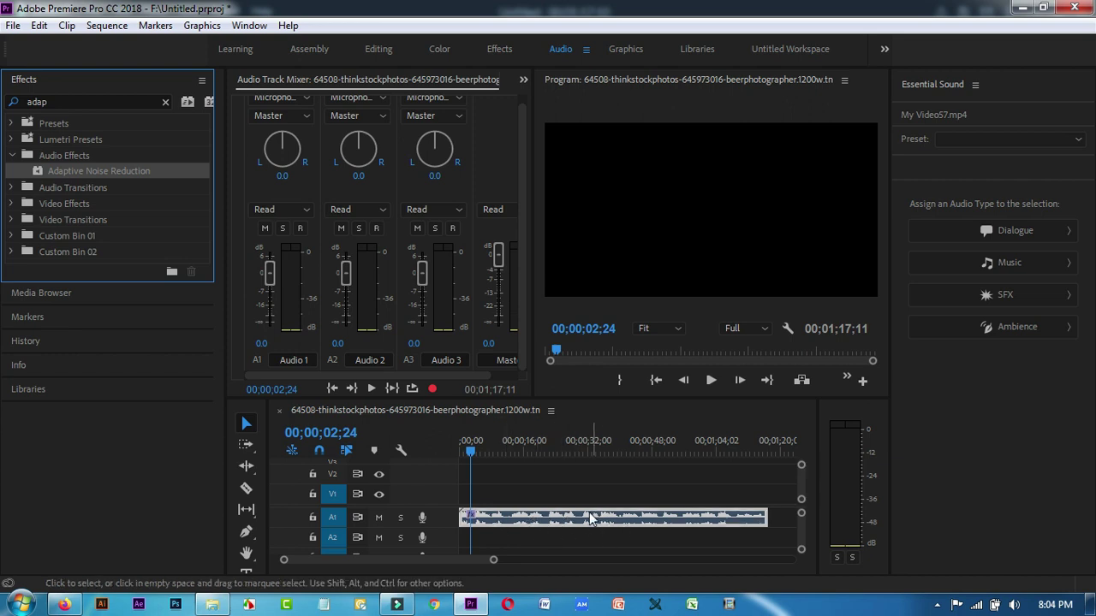
{"action": "left_click", "coordinate": [523, 80]}
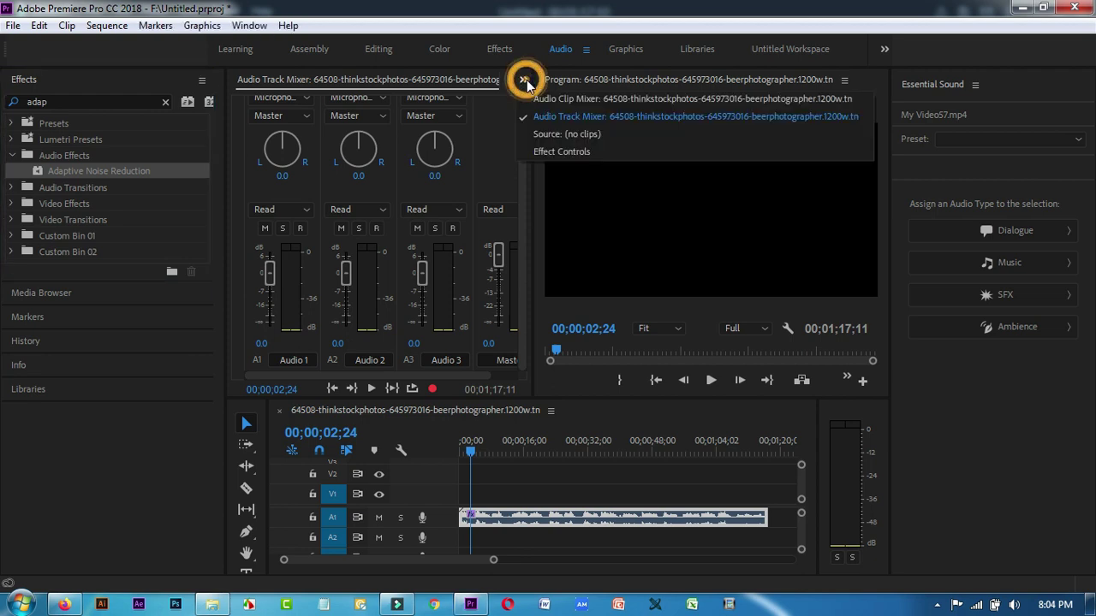
- Show Adaptive Noise Reduction in Effect Controls, preview the audio, and list its presets
{"action": "left_click", "coordinate": [575, 152]}
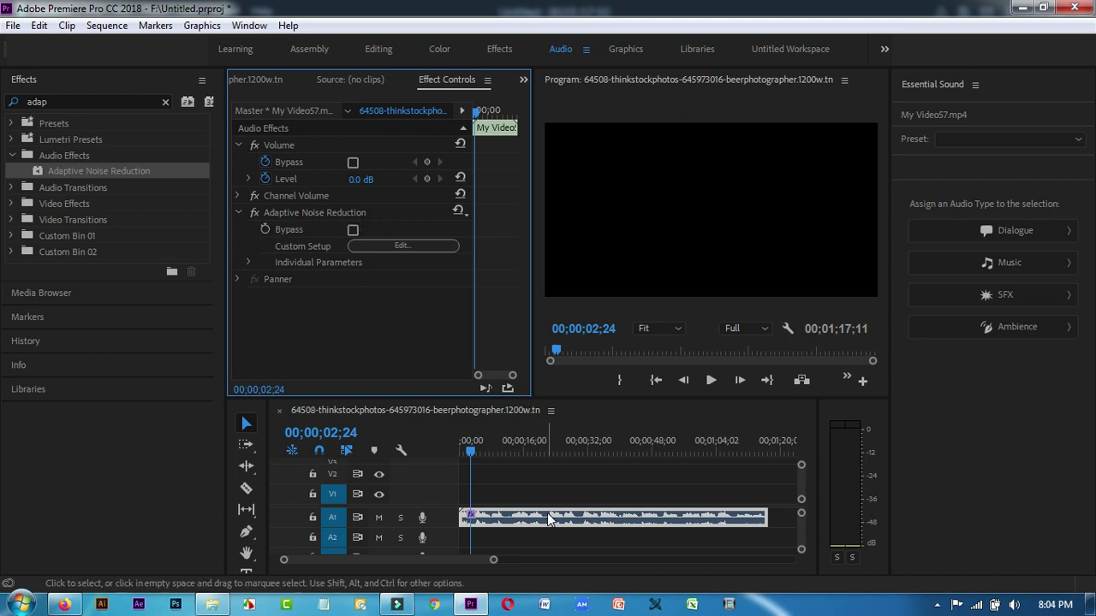
{"action": "left_click", "coordinate": [712, 381]}
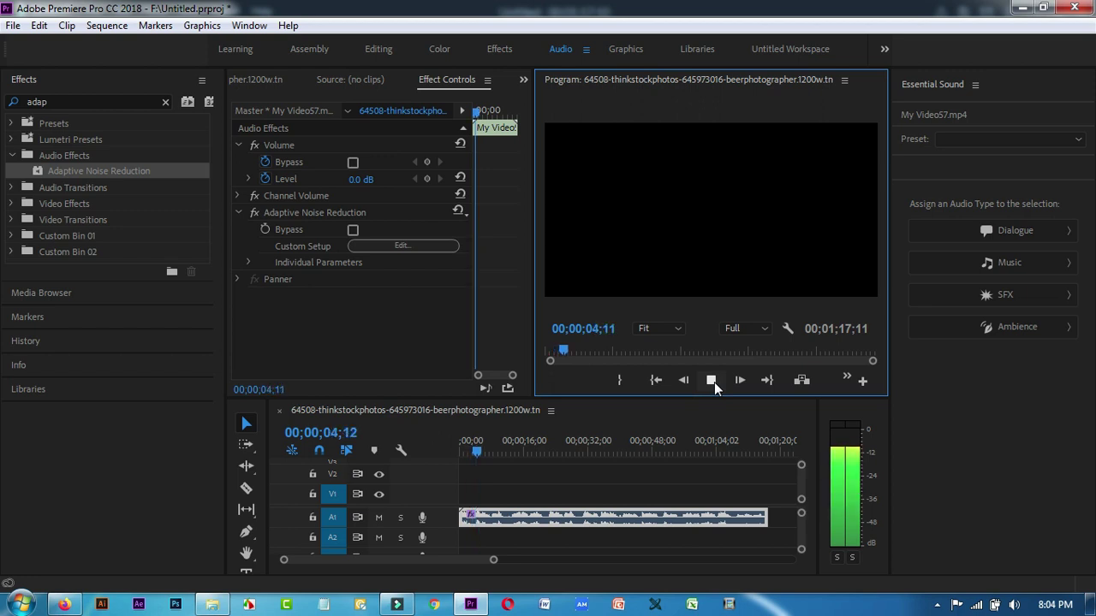
{"action": "left_click", "coordinate": [714, 382]}
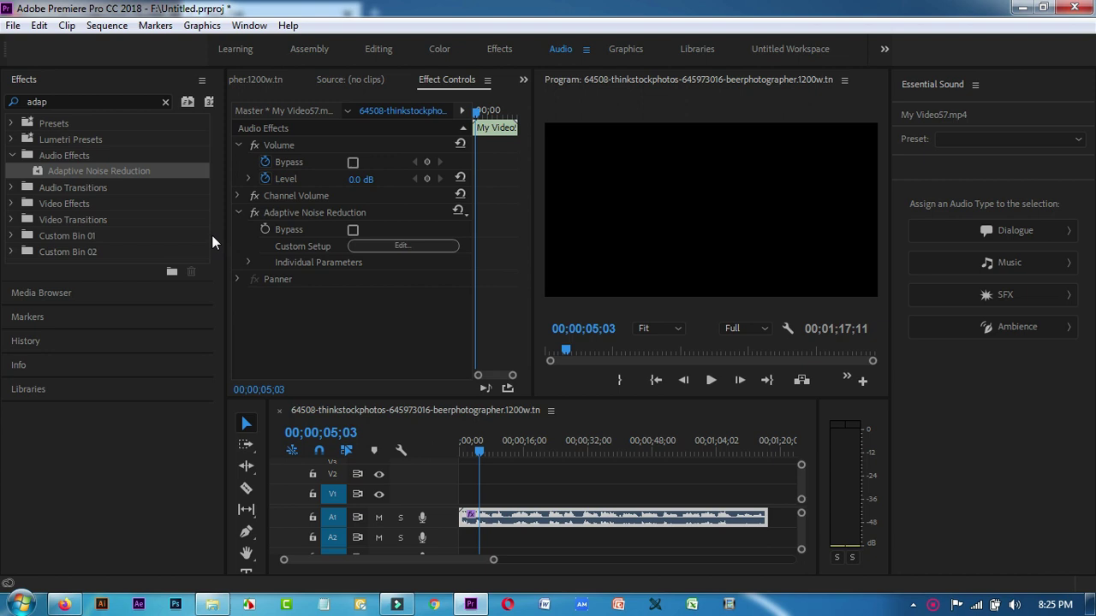
{"action": "left_click_drag", "start_coordinate": [124, 172], "coordinate": [501, 523]}
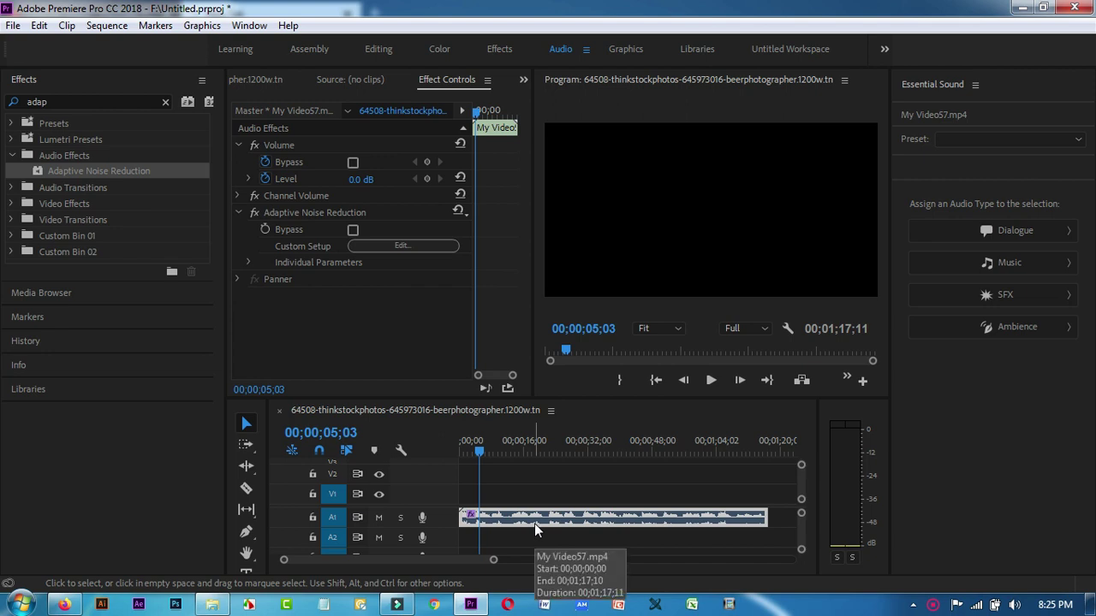
{"action": "left_click", "coordinate": [459, 212]}
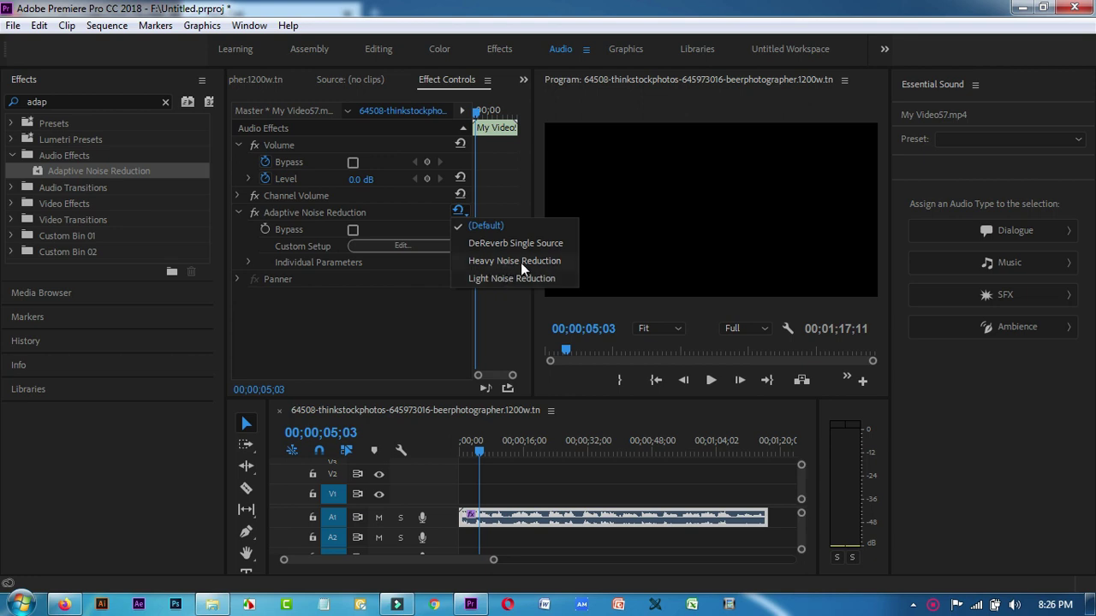
- Apply the Heavy Noise Reduction preset and play a couple of seconds of the voiceover to listen
{"action": "left_click", "coordinate": [520, 261]}
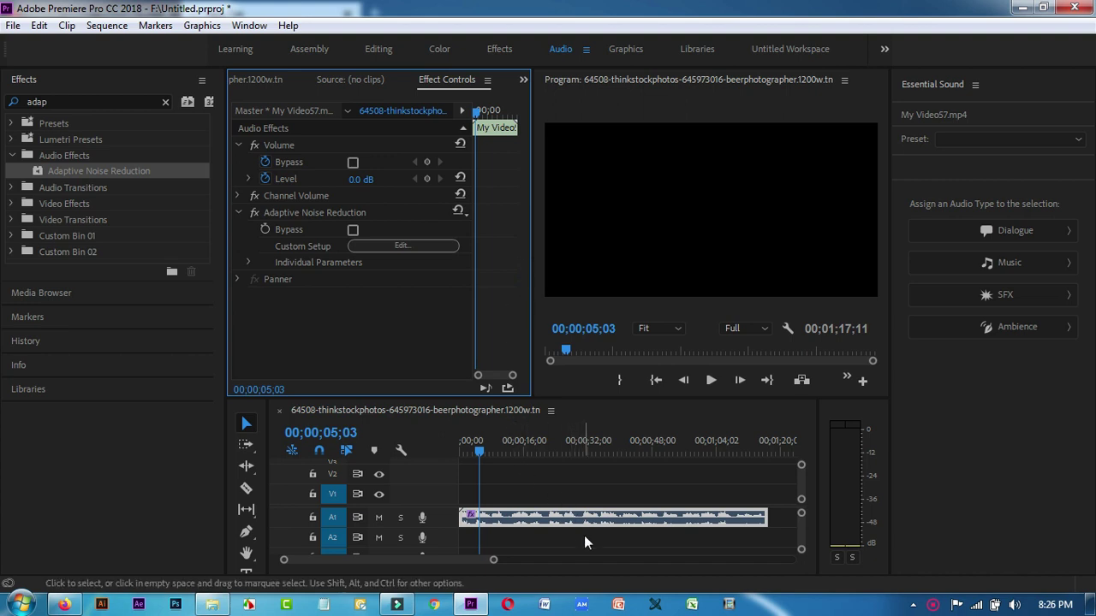
{"action": "left_click_drag", "start_coordinate": [493, 560], "coordinate": [522, 565]}
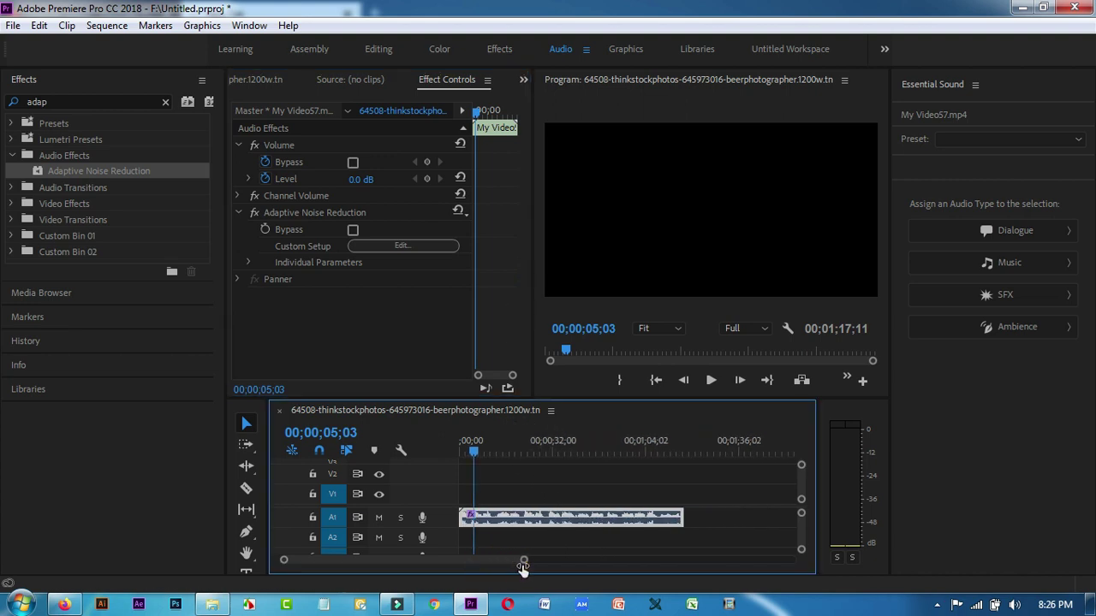
{"action": "left_click", "coordinate": [710, 382]}
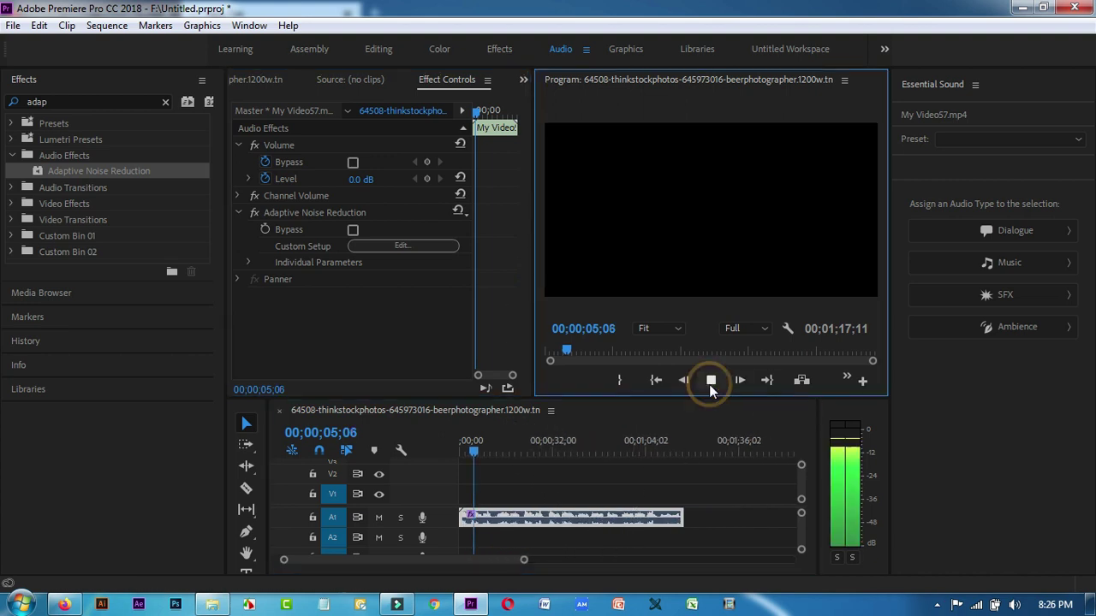
{"action": "left_click", "coordinate": [709, 382]}
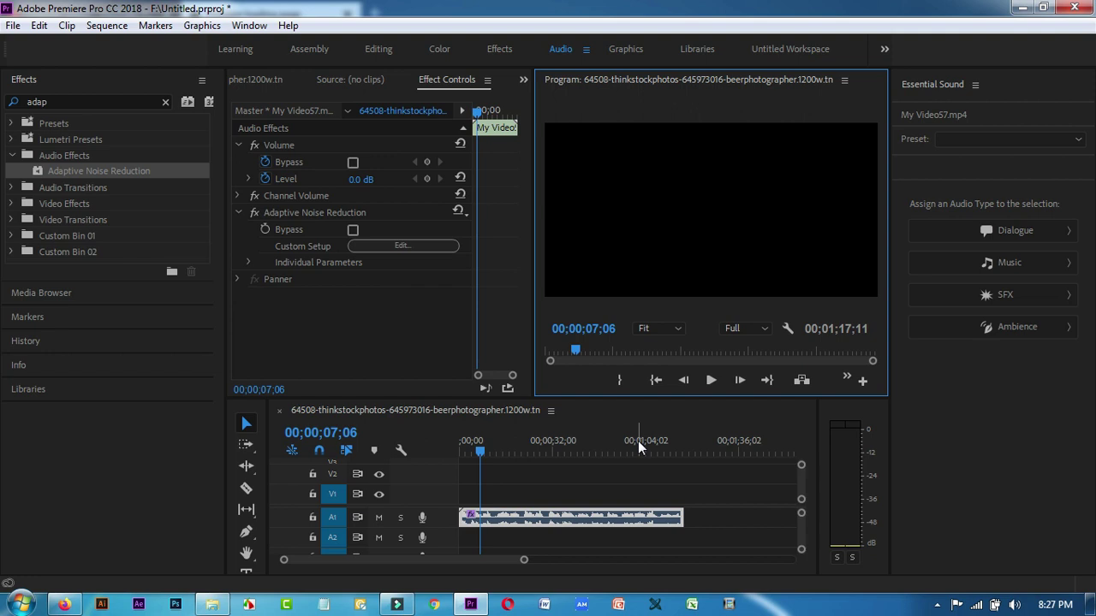
{"action": "double_click", "coordinate": [84, 101]}
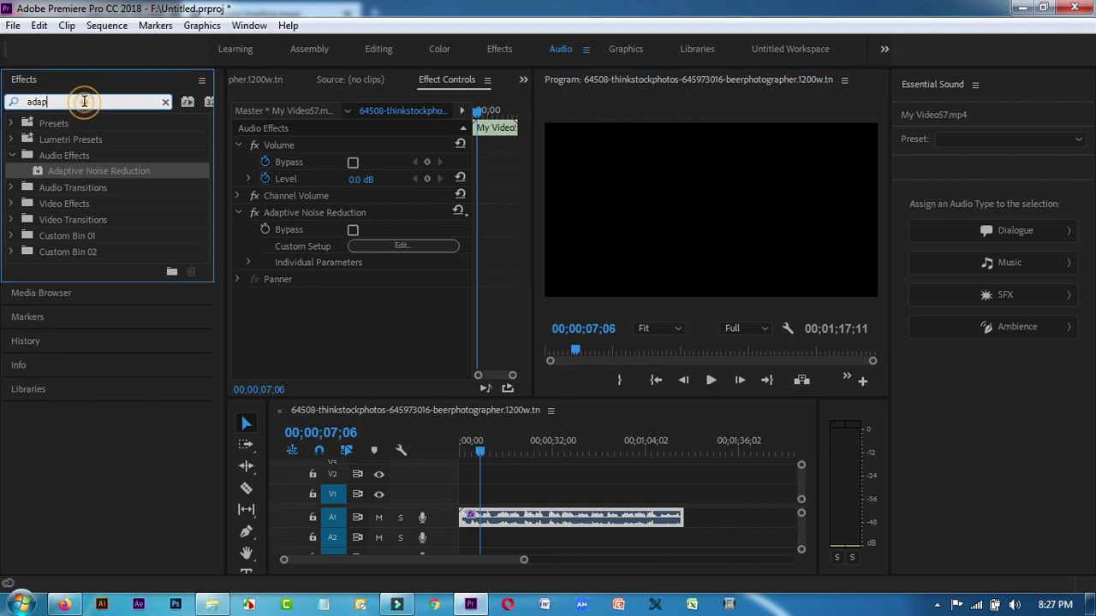
- Clear the 'adap' effect search and browse the full Audio Effects list
{"action": "left_click", "coordinate": [165, 102]}
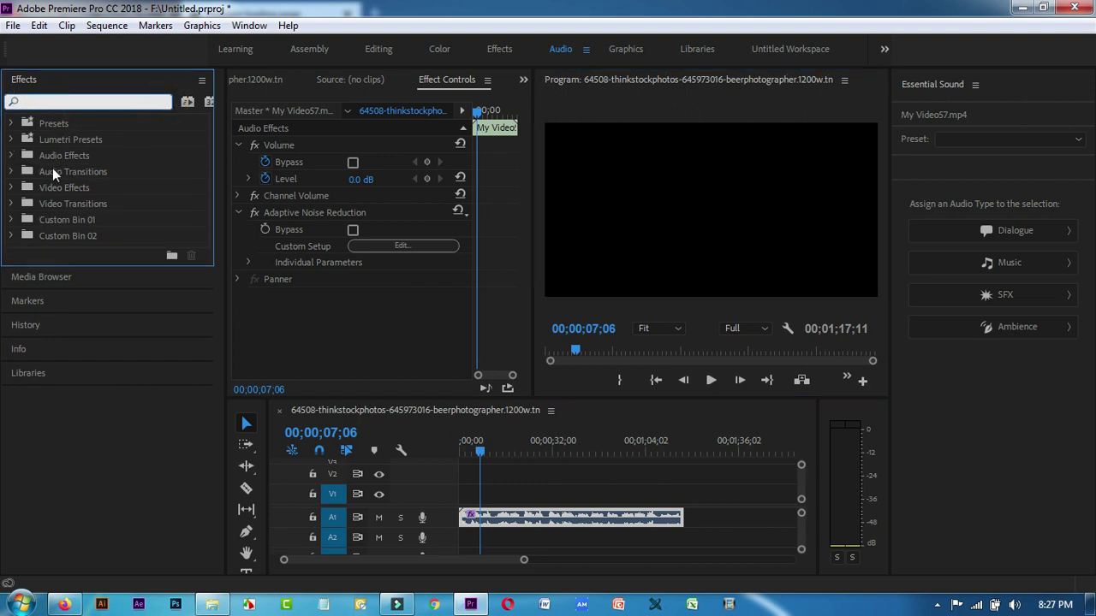
{"action": "left_click", "coordinate": [11, 155]}
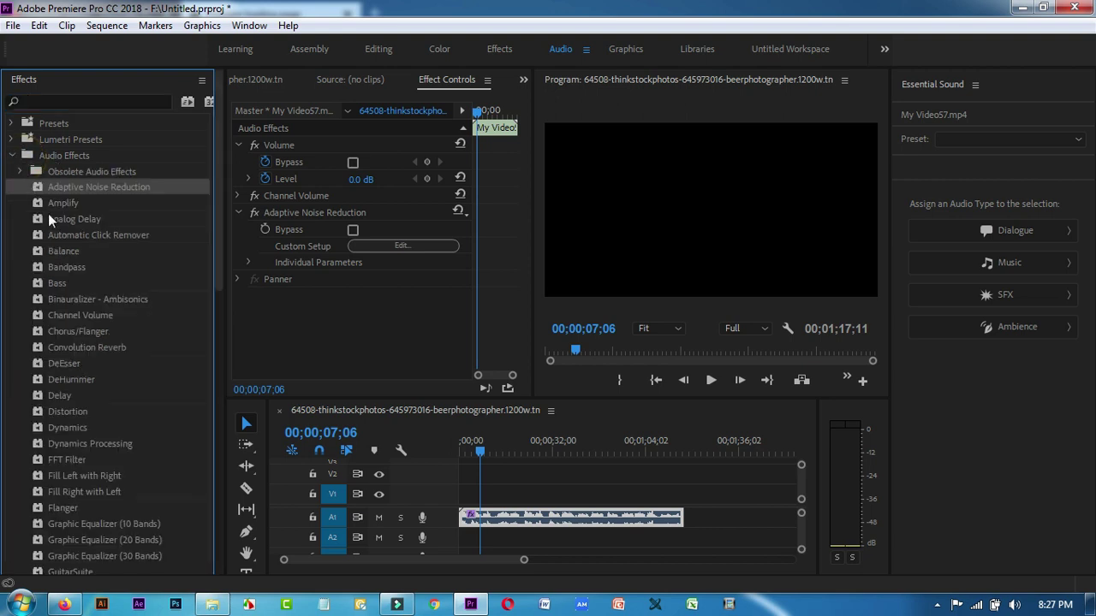
{"action": "scroll", "coordinate": [85, 282], "scroll_direction": "down", "scroll_amount": 10}
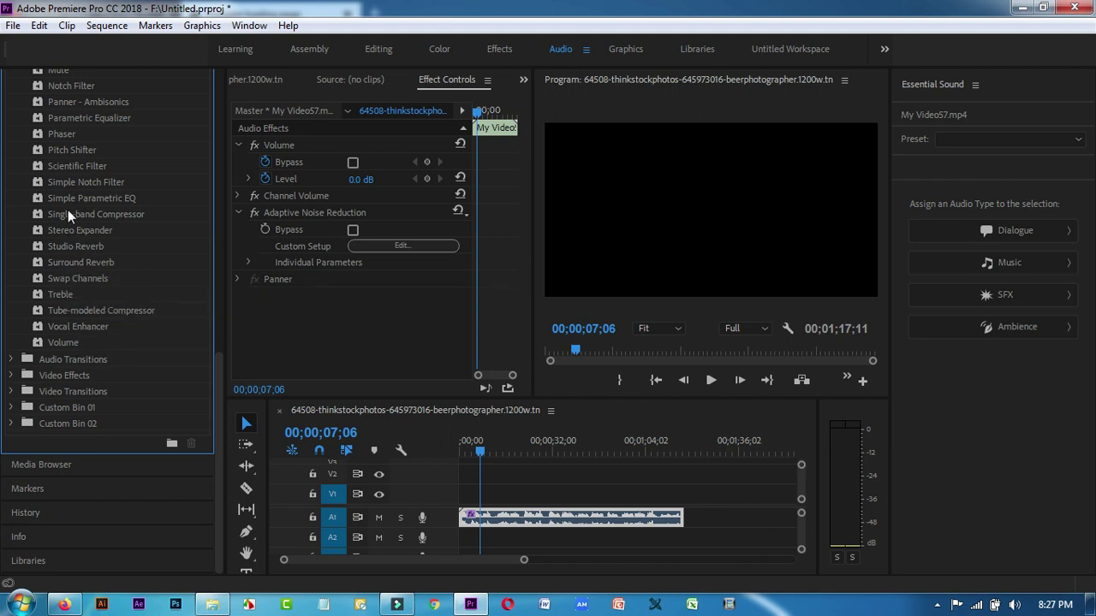
{"action": "scroll", "coordinate": [73, 201], "scroll_direction": "up", "scroll_amount": 3}
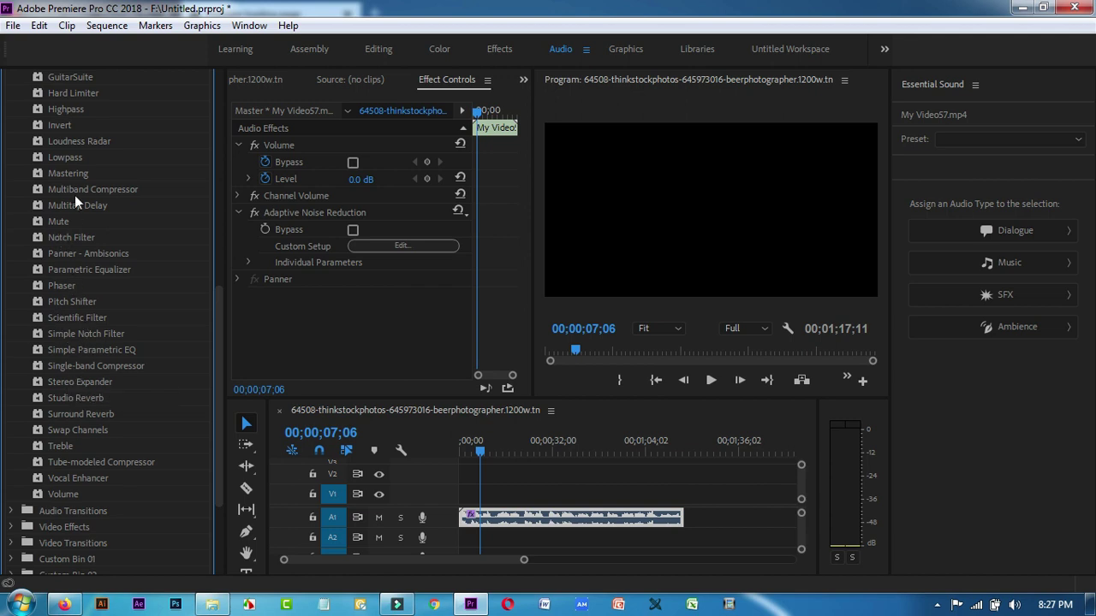
{"action": "scroll", "coordinate": [75, 195], "scroll_direction": "up", "scroll_amount": 3}
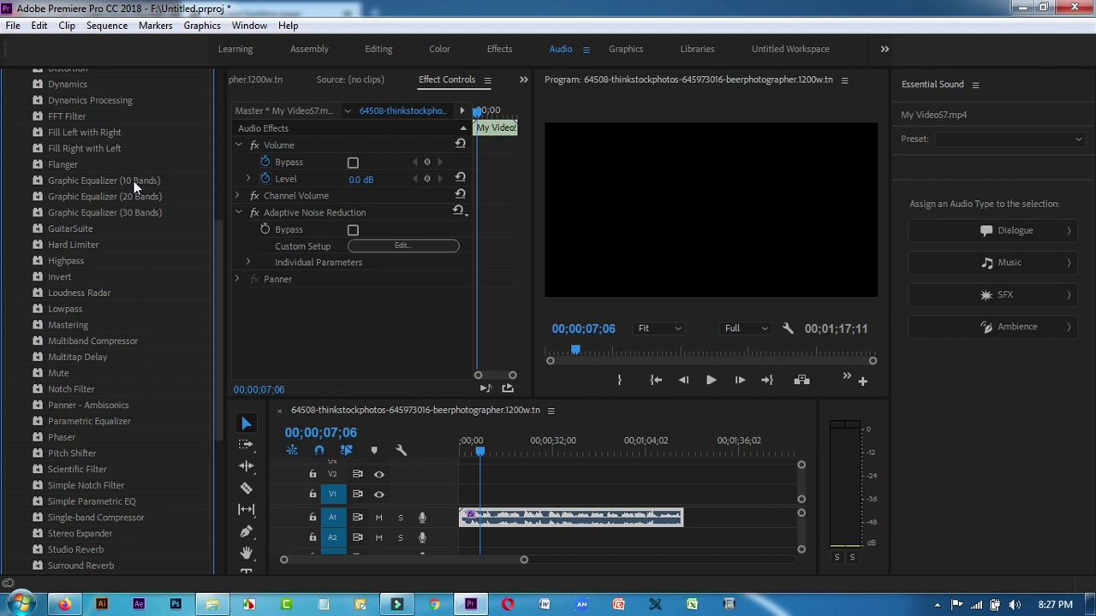
{"action": "scroll", "coordinate": [121, 171], "scroll_direction": "up", "scroll_amount": 3}
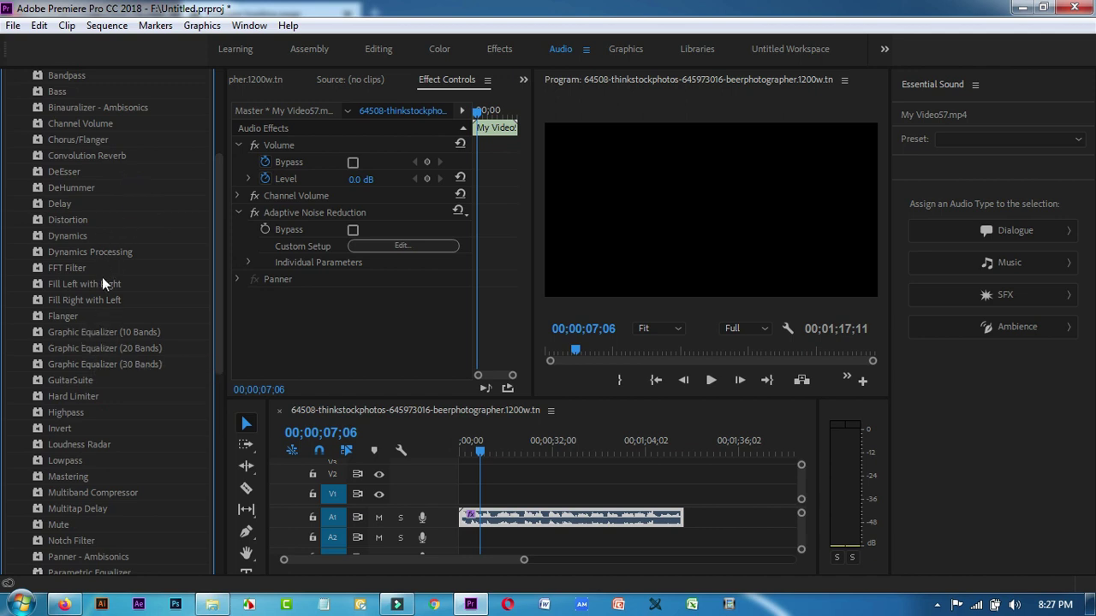
{"action": "scroll", "coordinate": [107, 205], "scroll_direction": "up", "scroll_amount": 3}
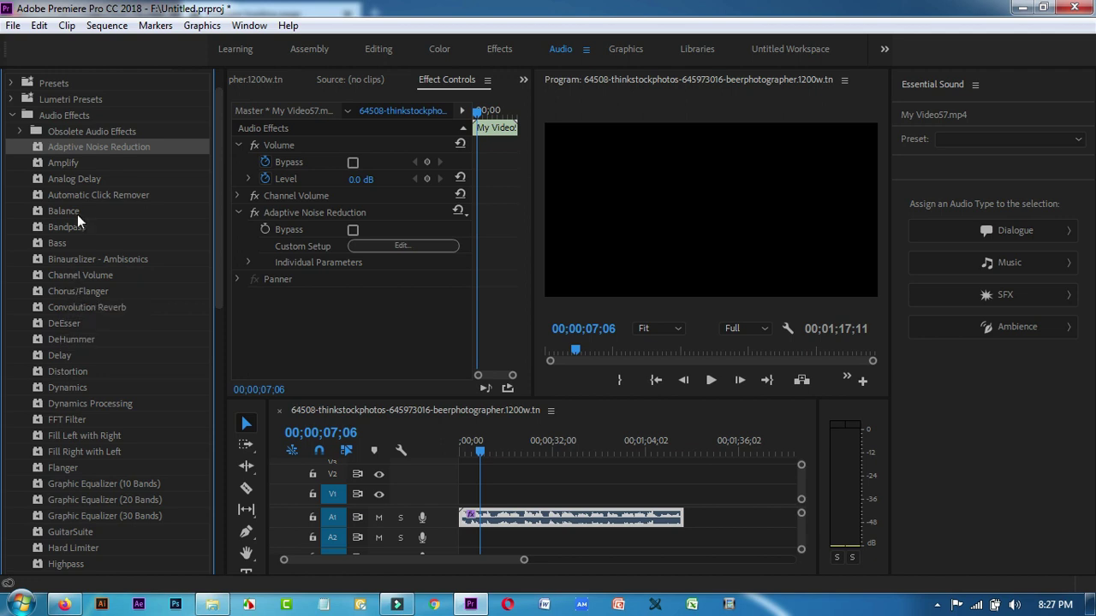
{"action": "scroll", "coordinate": [94, 360], "scroll_direction": "down", "scroll_amount": 3}
{"action": "scroll", "coordinate": [113, 440], "scroll_direction": "down", "scroll_amount": 3}
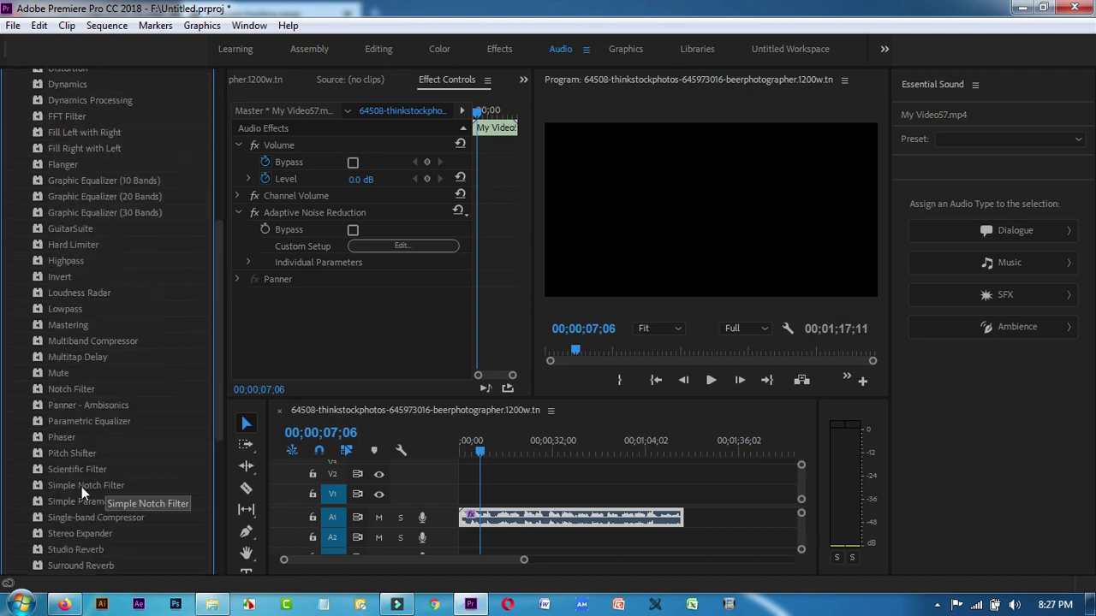
{"action": "scroll", "coordinate": [112, 531], "scroll_direction": "down", "scroll_amount": 3}
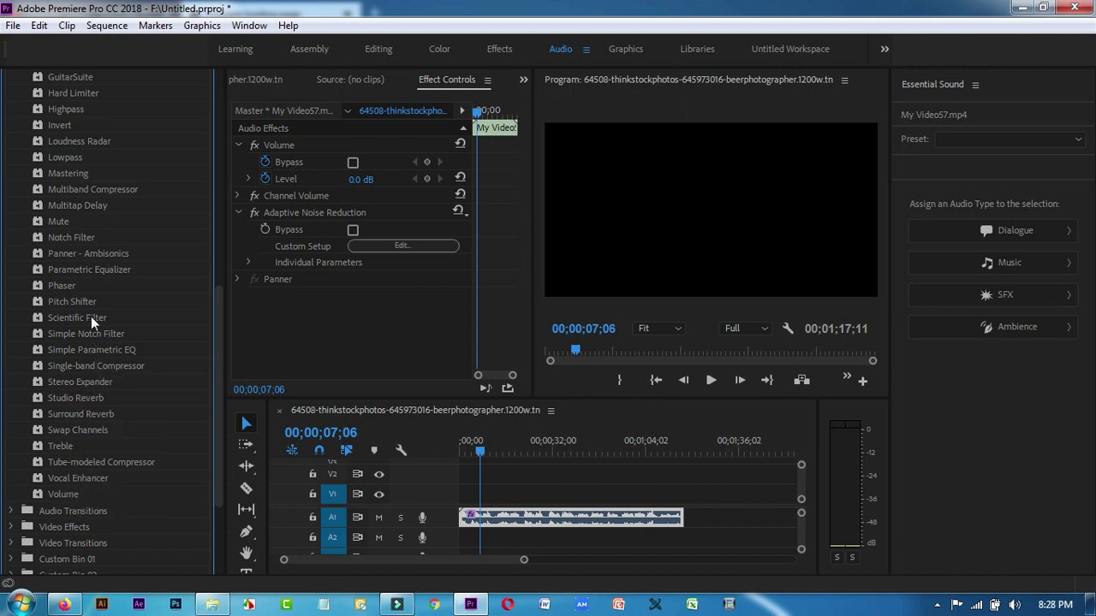
{"action": "scroll", "coordinate": [85, 256], "scroll_direction": "up", "scroll_amount": 3}
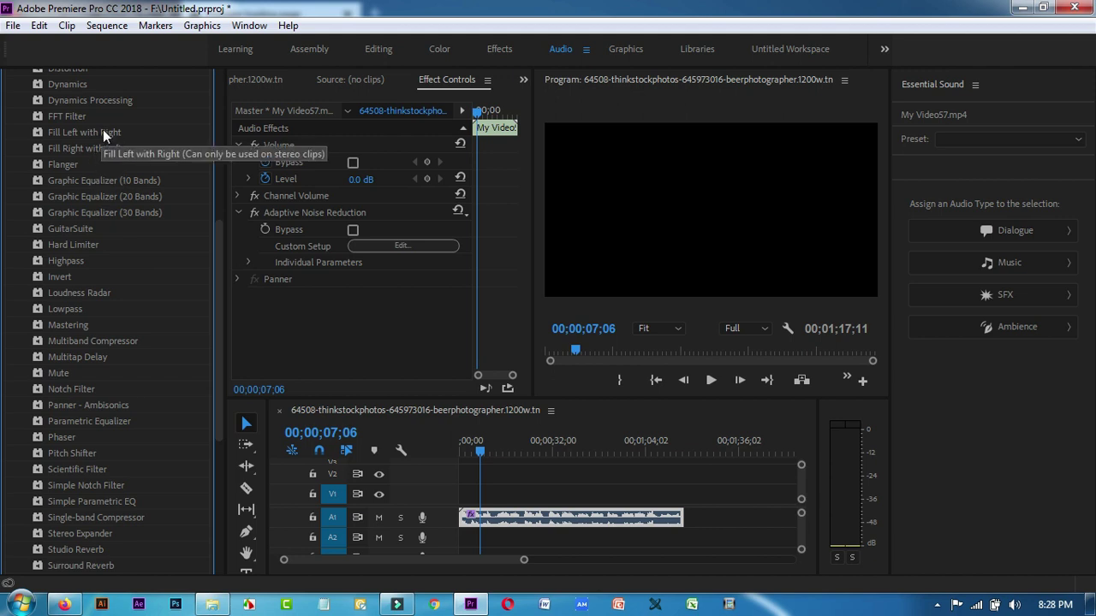
{"action": "scroll", "coordinate": [103, 129], "scroll_direction": "up", "scroll_amount": 3}
{"action": "scroll", "coordinate": [103, 158], "scroll_direction": "up", "scroll_amount": 3}
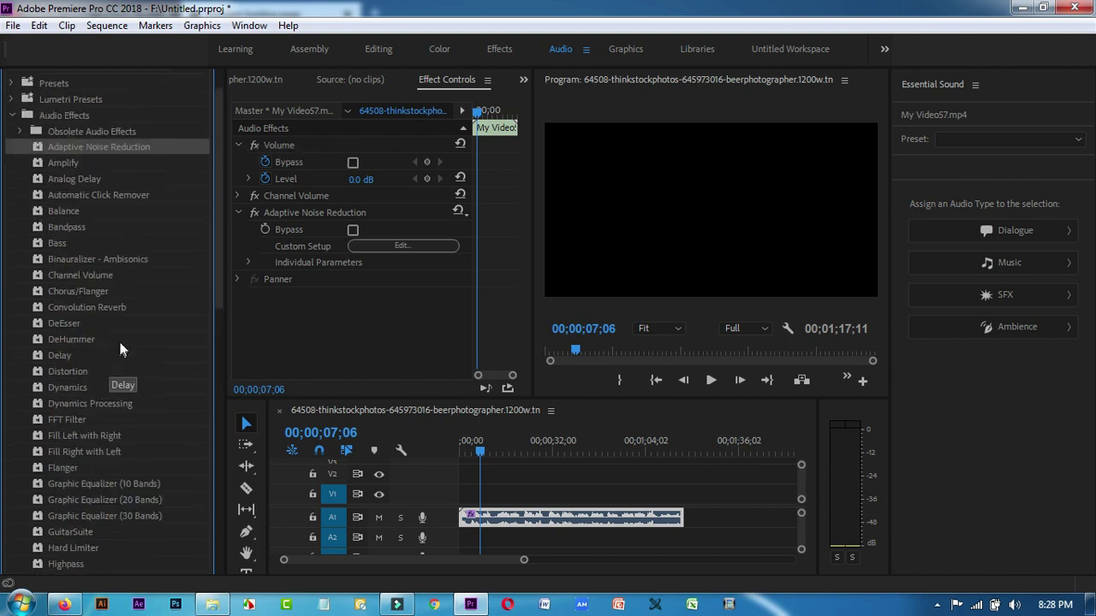
{"action": "scroll", "coordinate": [101, 136], "scroll_direction": "up", "scroll_amount": 1}
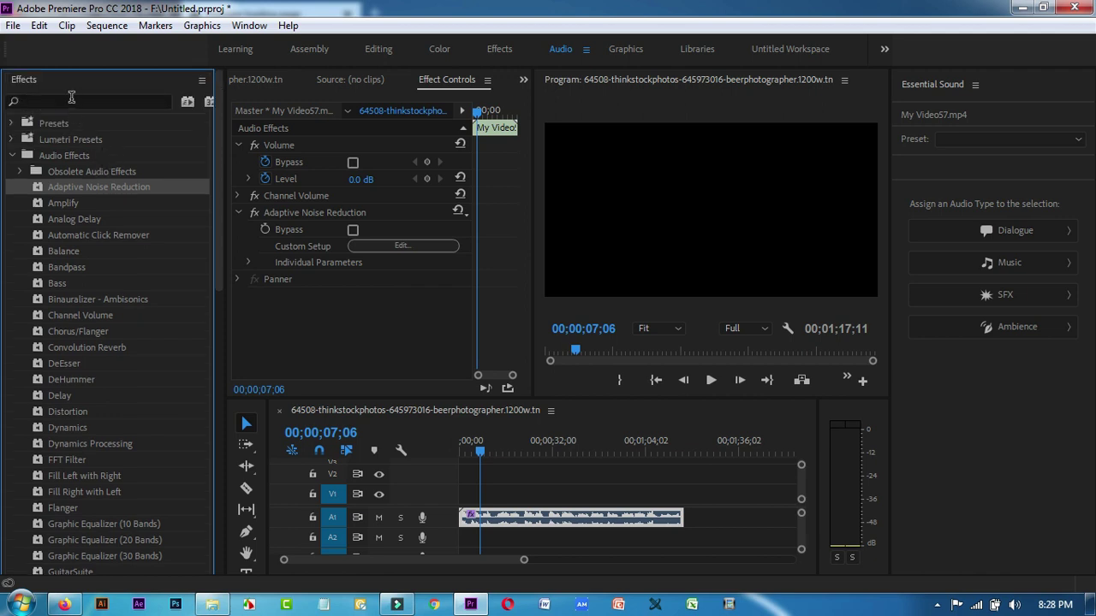
- Search 'para' and apply Parametric Equalizer to the A1 voiceover clip, opening its settings
{"action": "left_click", "coordinate": [71, 100]}
{"action": "type", "text": "p"}
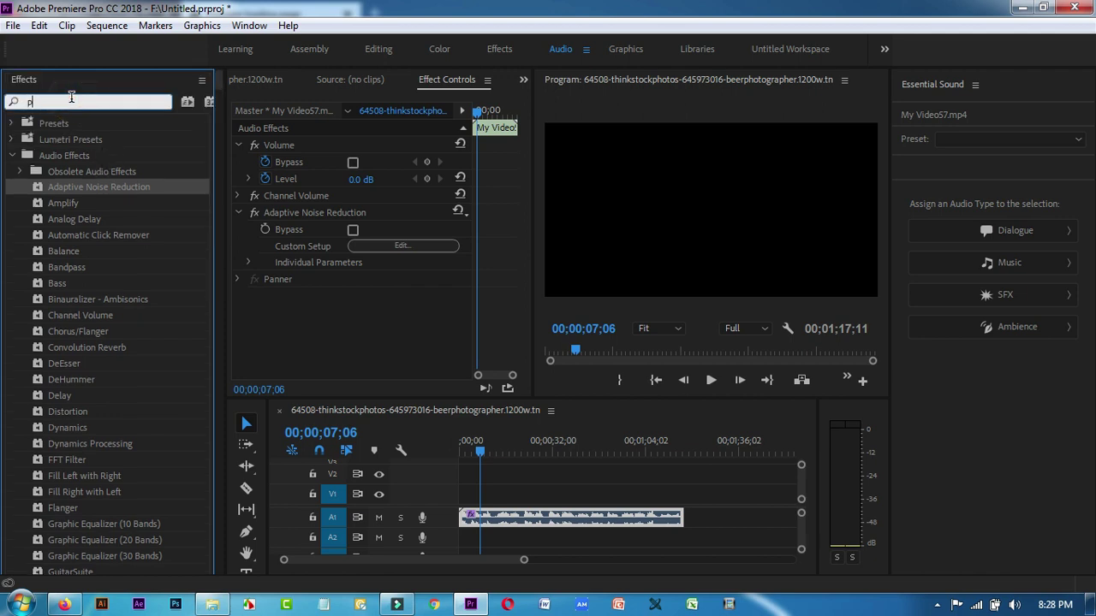
{"action": "type", "text": "ara"}
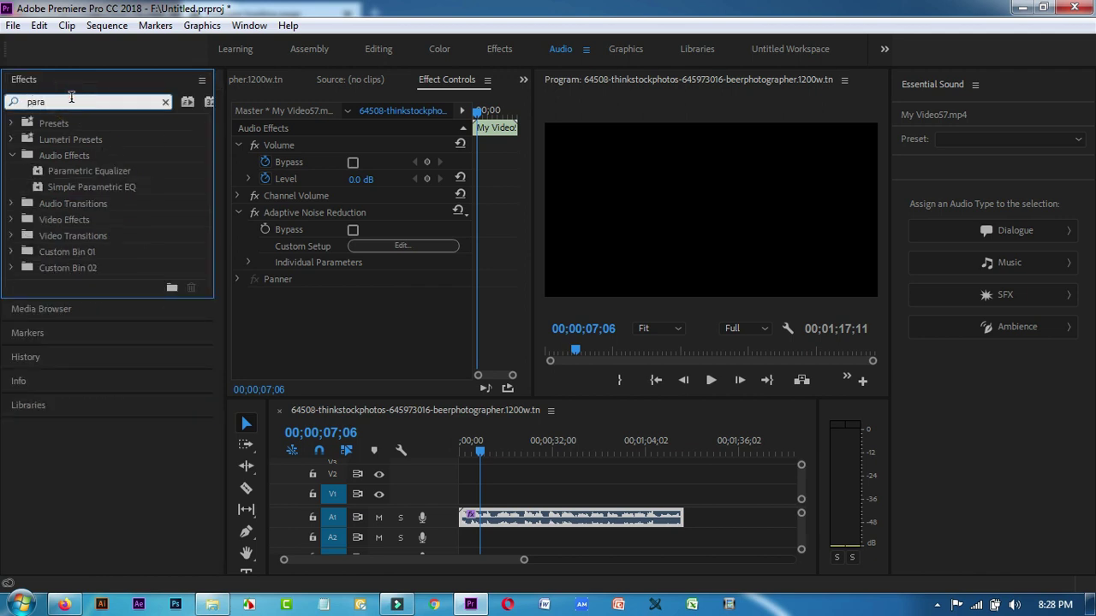
{"action": "left_click", "coordinate": [99, 171]}
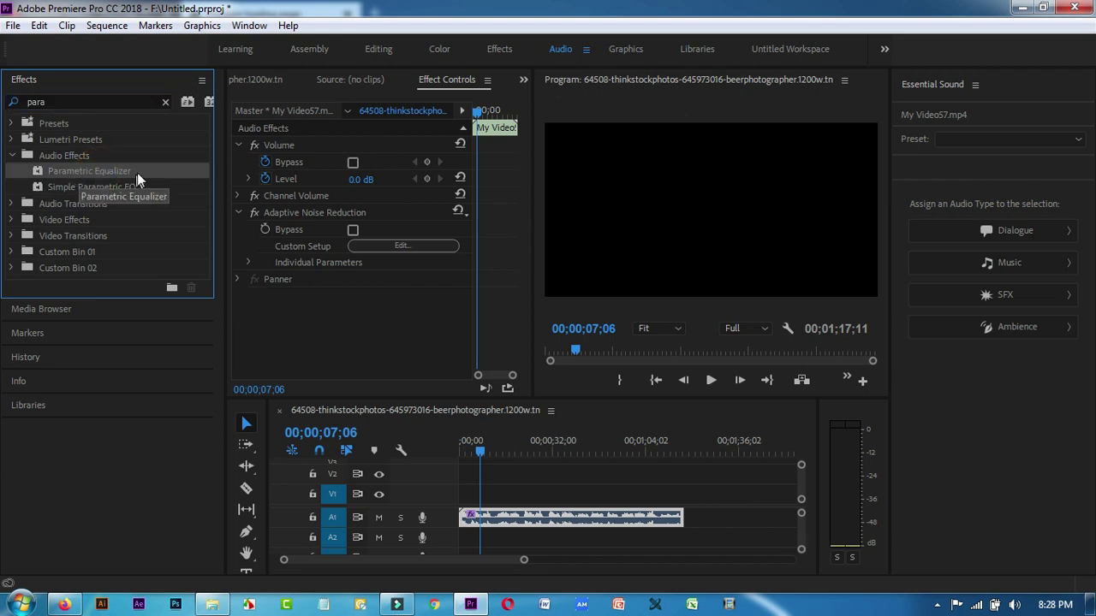
{"action": "left_click_drag", "start_coordinate": [99, 171], "coordinate": [564, 522]}
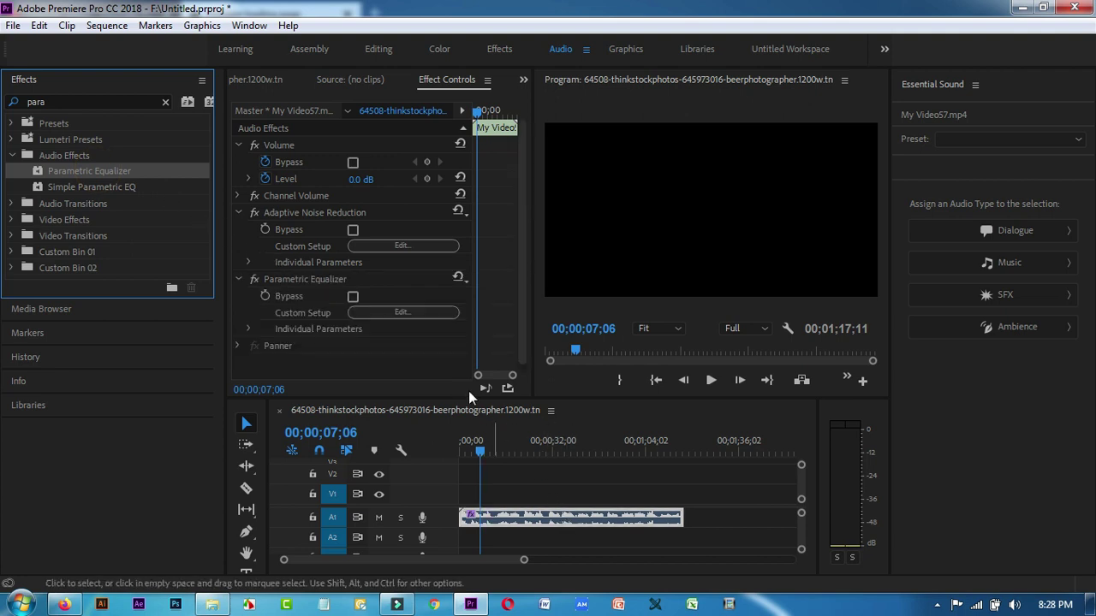
{"action": "left_click", "coordinate": [402, 313]}
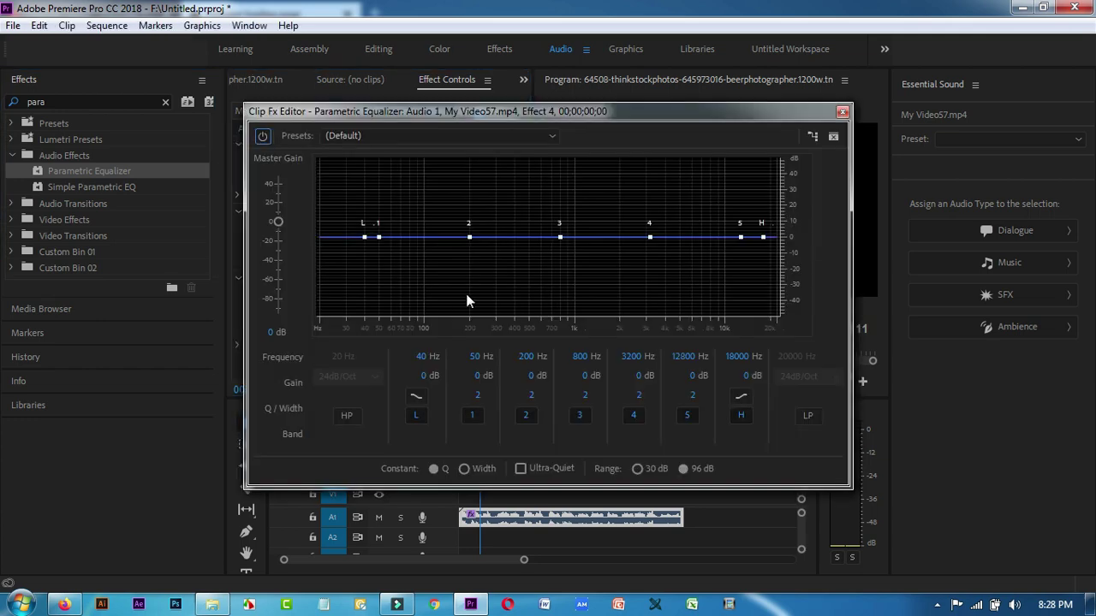
- Move the equalizer window aside and set the Q width of bands 1–5 to 20
{"action": "left_click_drag", "start_coordinate": [620, 114], "coordinate": [649, 75]}
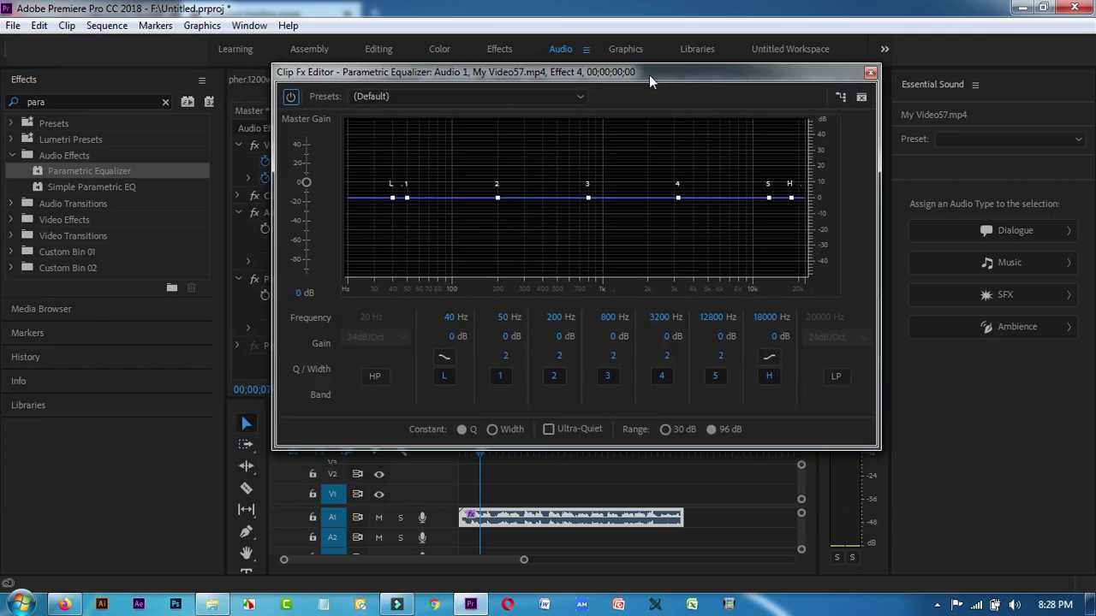
{"action": "left_click_drag", "start_coordinate": [633, 74], "coordinate": [401, 12]}
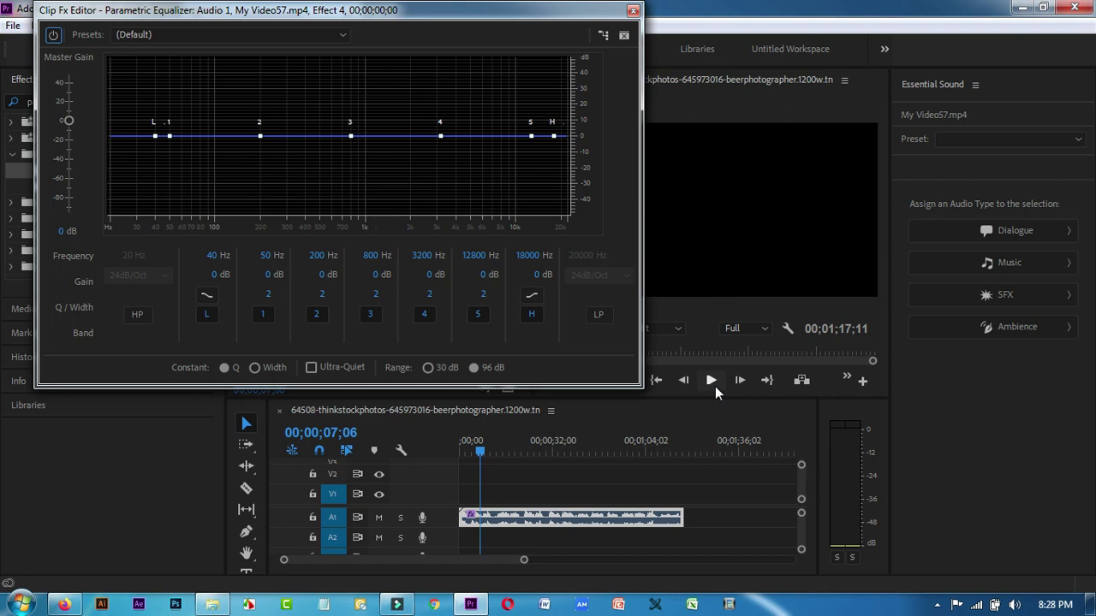
{"action": "left_click", "coordinate": [268, 294]}
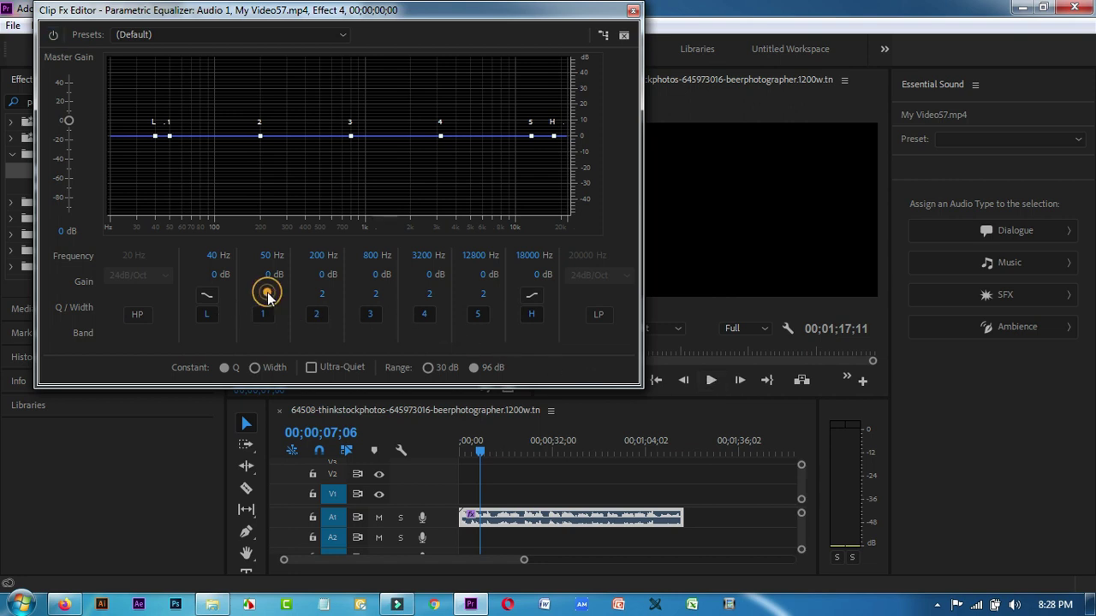
{"action": "type", "text": "20"}
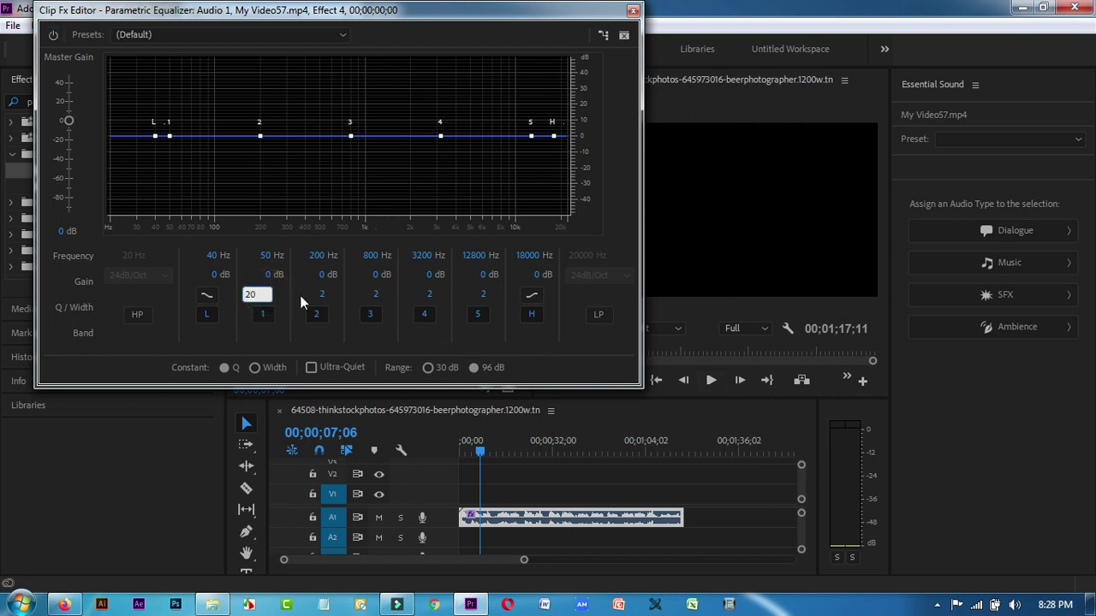
{"action": "left_click", "coordinate": [321, 296]}
{"action": "type", "text": "20"}
{"action": "left_click", "coordinate": [374, 295]}
{"action": "type", "text": "20"}
{"action": "left_click", "coordinate": [429, 293]}
{"action": "type", "text": "20"}
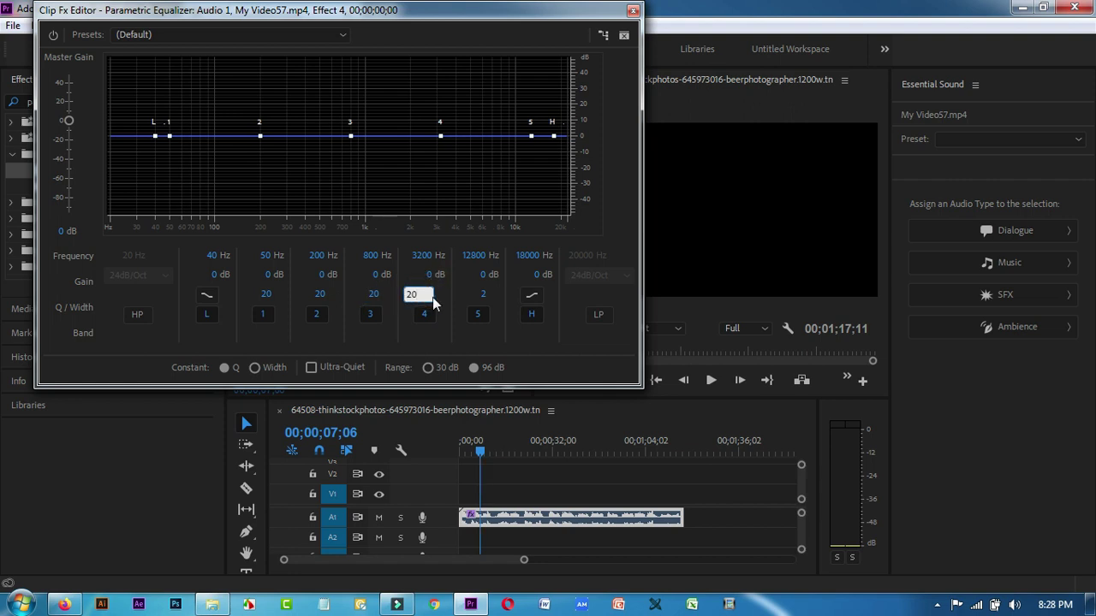
{"action": "left_click", "coordinate": [483, 296]}
{"action": "type", "text": "20"}
- Boost 2567 Hz by 26.8 dB, cut 156 Hz and 808 Hz, and save the project
{"action": "left_click", "coordinate": [712, 380]}
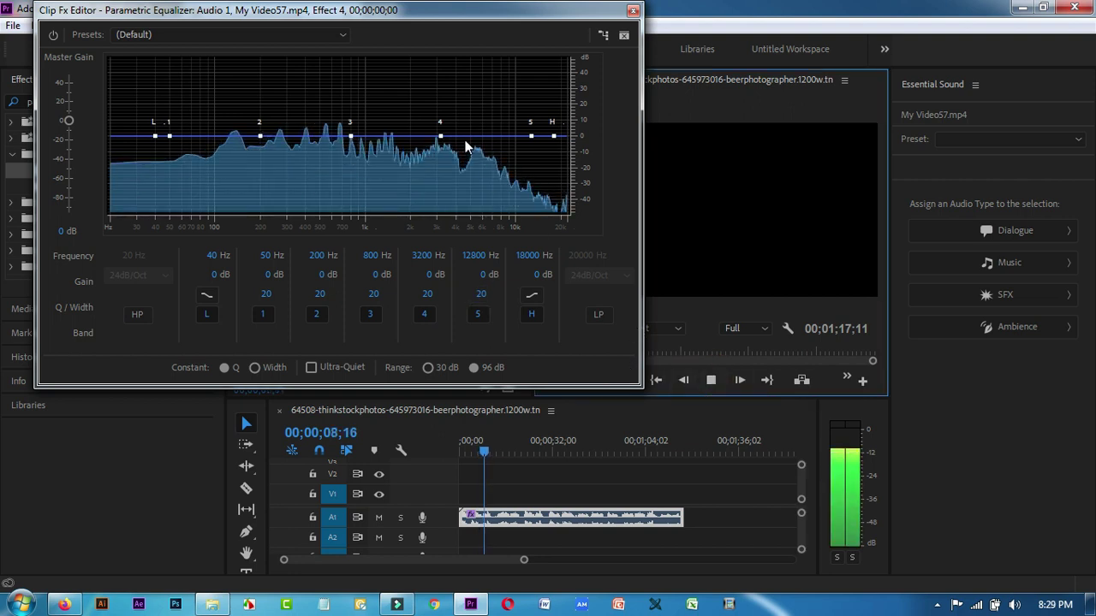
{"action": "left_click", "coordinate": [712, 380]}
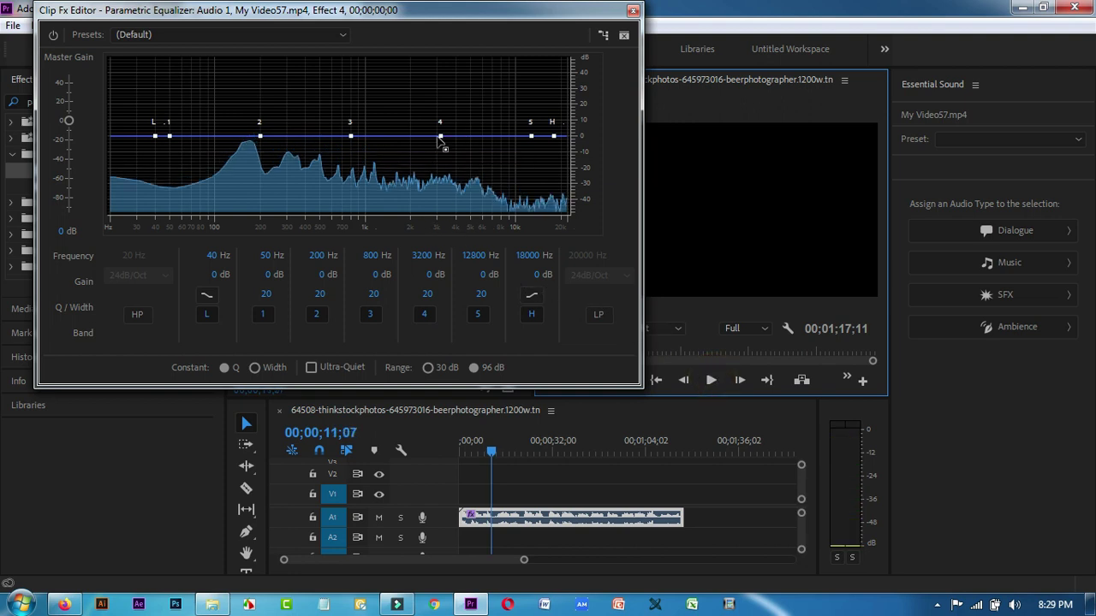
{"action": "left_click_drag", "start_coordinate": [441, 136], "coordinate": [434, 104]}
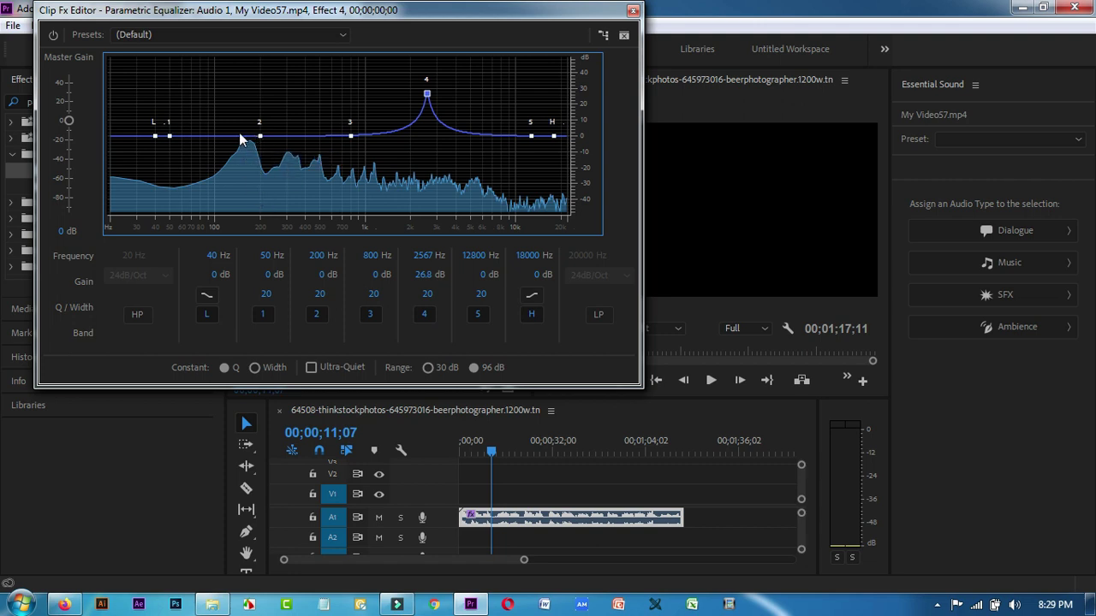
{"action": "left_click_drag", "start_coordinate": [257, 135], "coordinate": [245, 164]}
{"action": "key", "text": "ctrl+s"}
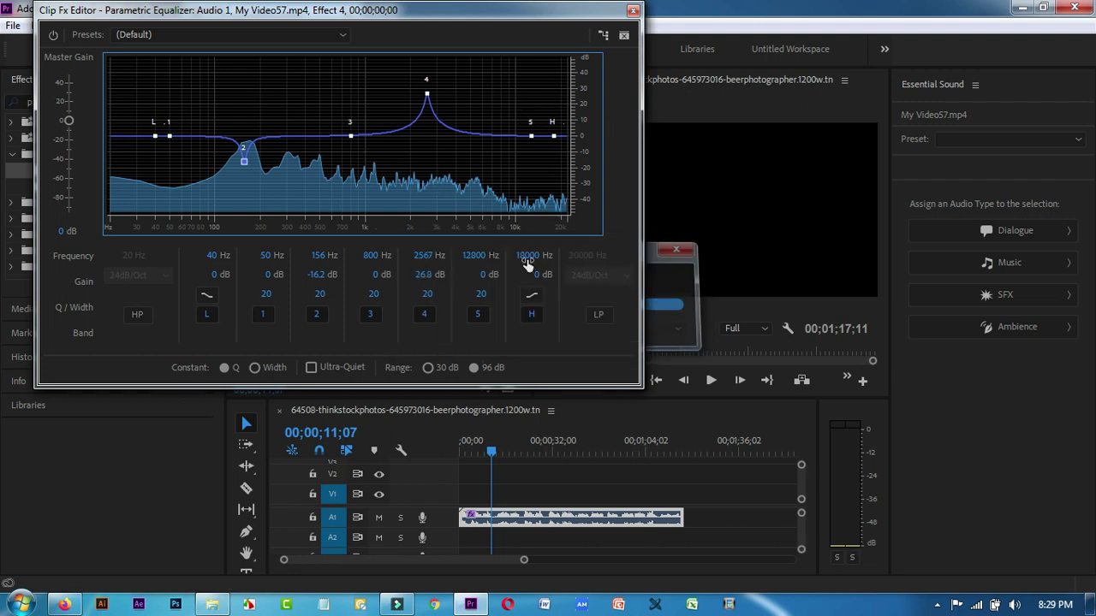
{"action": "mouse_move", "coordinate": [352, 136]}
{"action": "left_mouse_down"}
{"action": "mouse_move", "coordinate": [351, 172]}
{"action": "mouse_move", "coordinate": [352, 154]}
{"action": "left_mouse_up"}
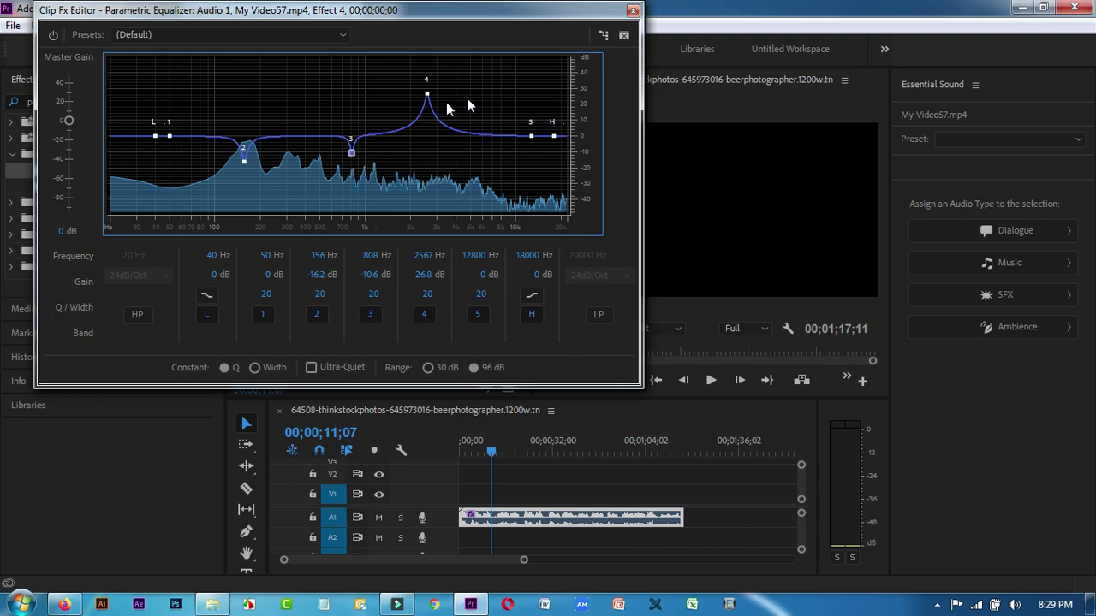
{"action": "left_click", "coordinate": [633, 11]}
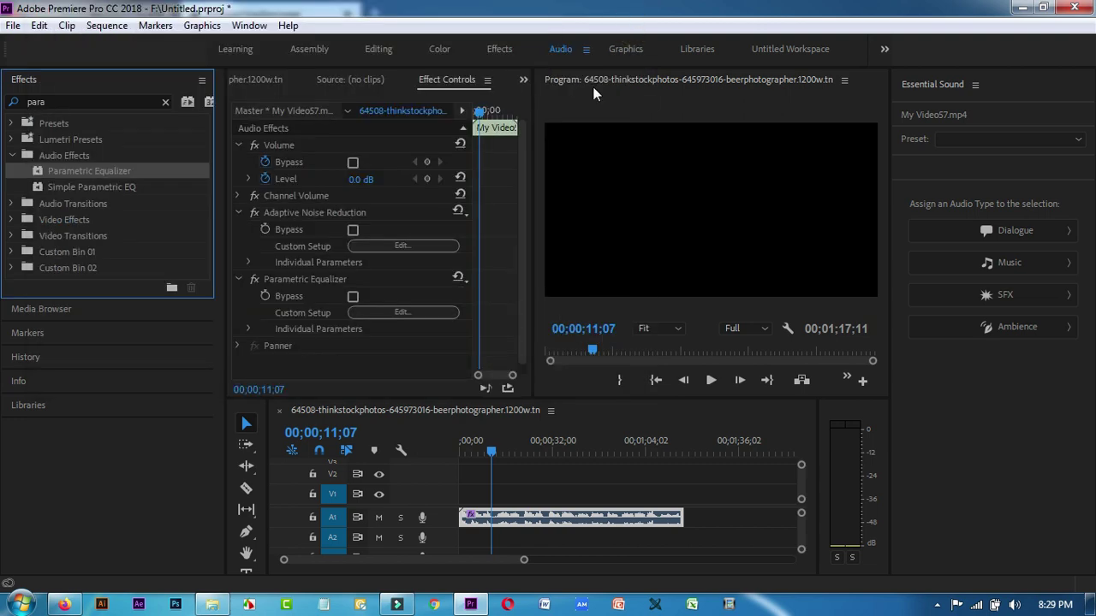
- Cut the Parametric Equalizer from the A1 clip's Effect Controls
{"action": "left_click", "coordinate": [387, 280]}
{"action": "right_click", "coordinate": [389, 279]}
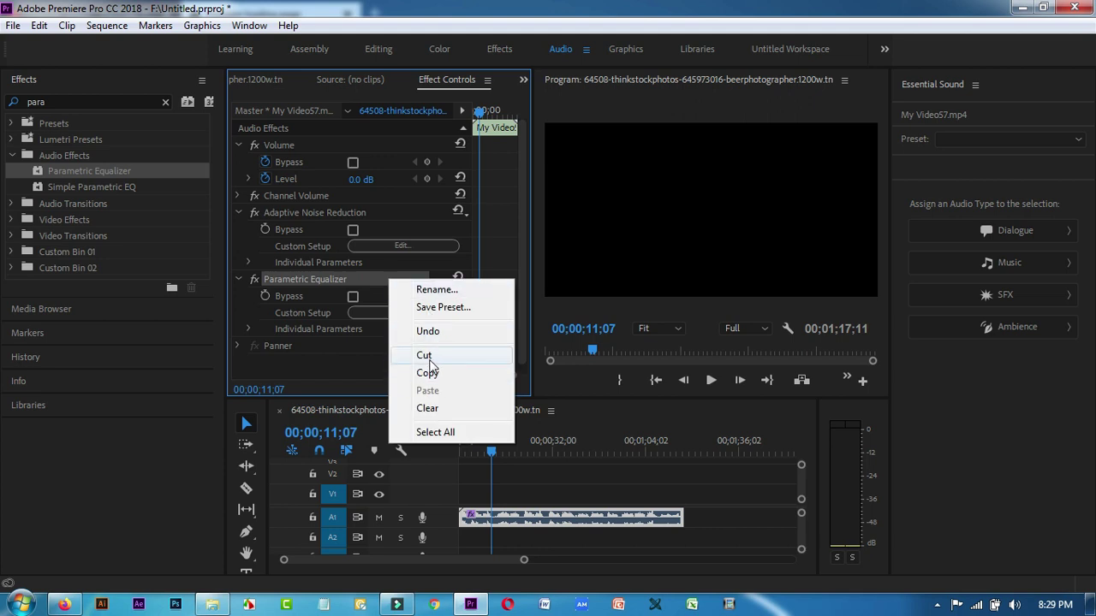
{"action": "left_click", "coordinate": [428, 355]}
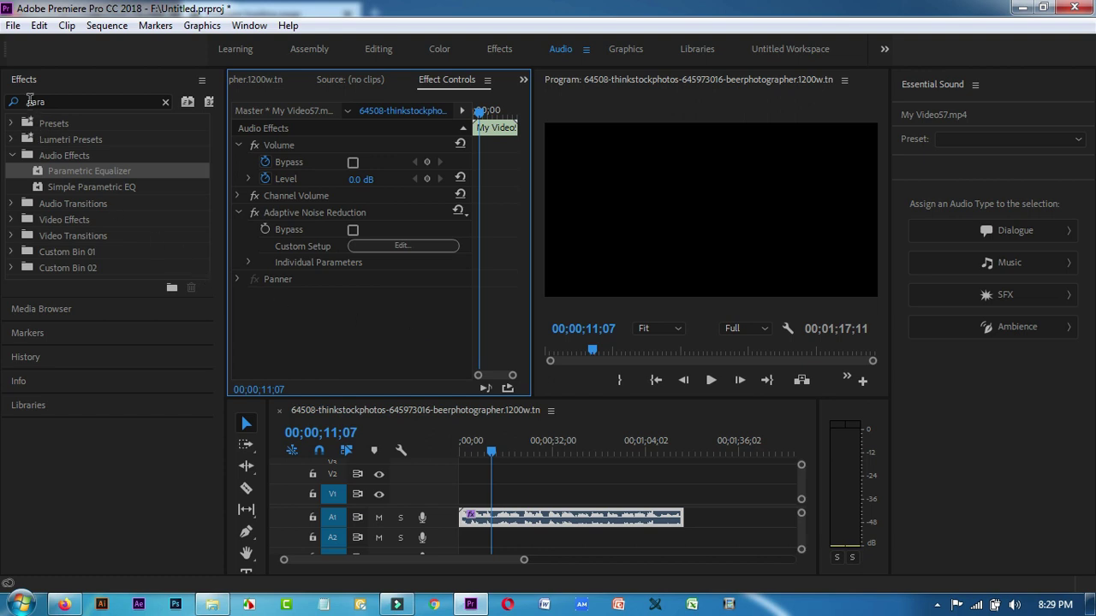
{"action": "left_click", "coordinate": [82, 103]}
- Search 'shi', apply Pitch Shifter to the A1 clip and open its Clip Fx Editor
{"action": "type", "text": "shi"}
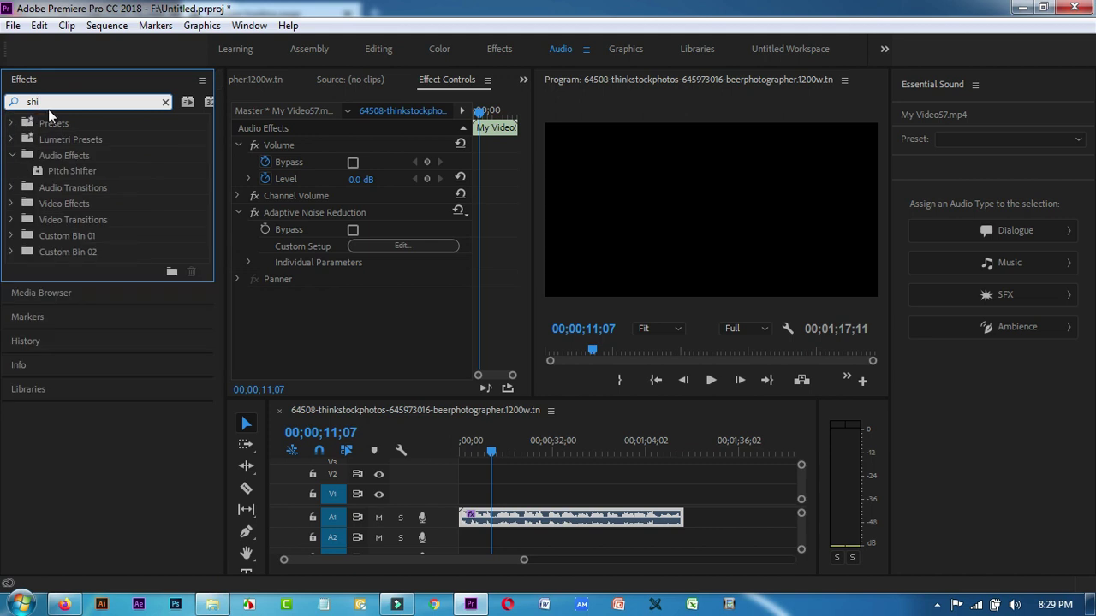
{"action": "left_click", "coordinate": [72, 171]}
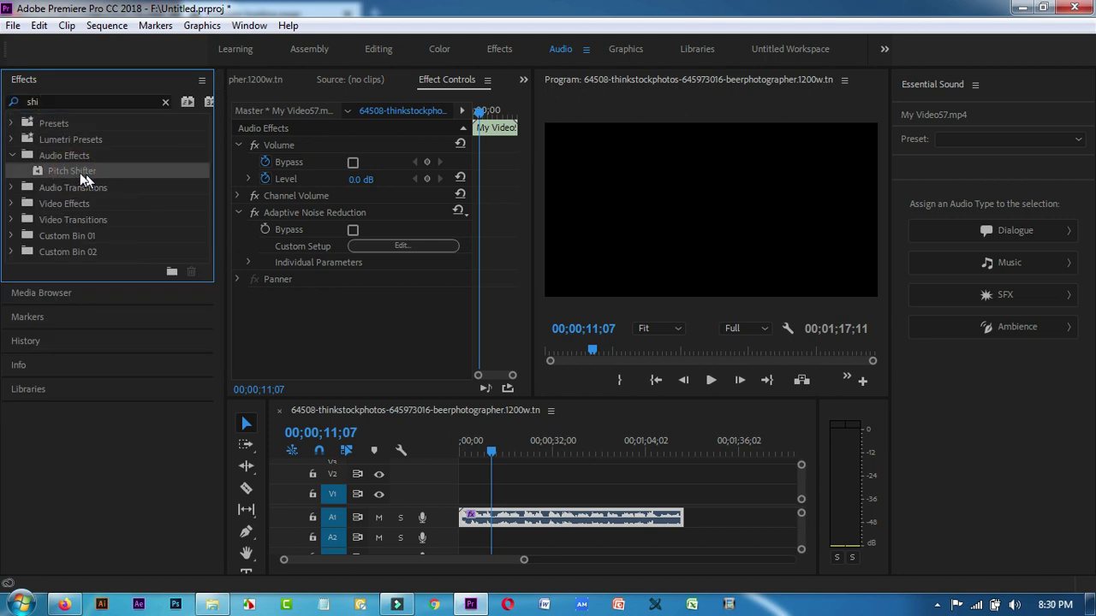
{"action": "left_click_drag", "start_coordinate": [86, 174], "coordinate": [547, 519]}
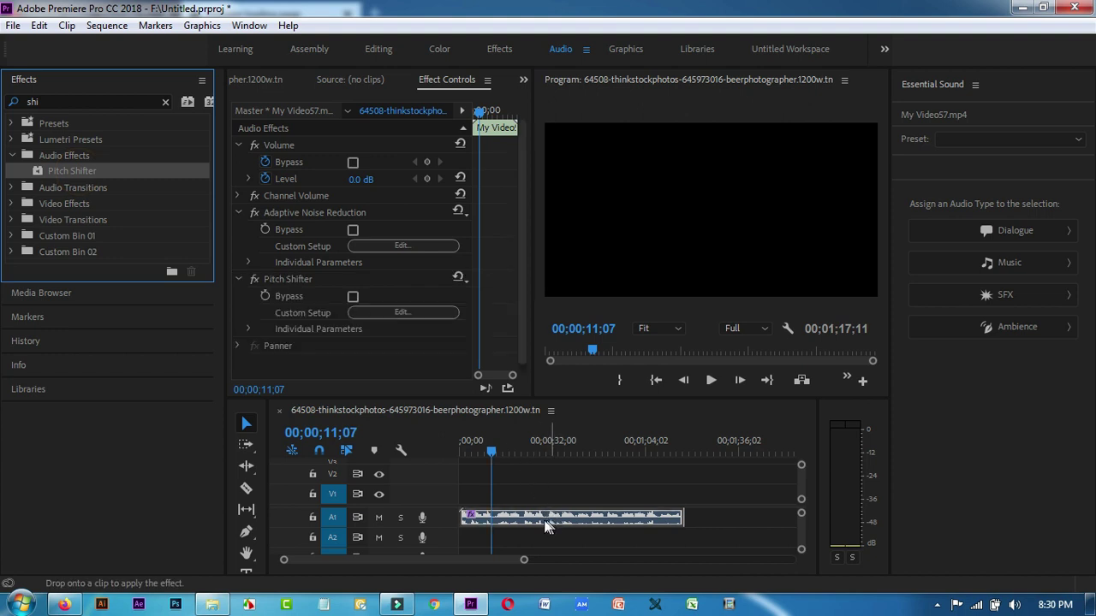
{"action": "left_click", "coordinate": [402, 313]}
{"action": "left_click_drag", "start_coordinate": [552, 162], "coordinate": [312, 108]}
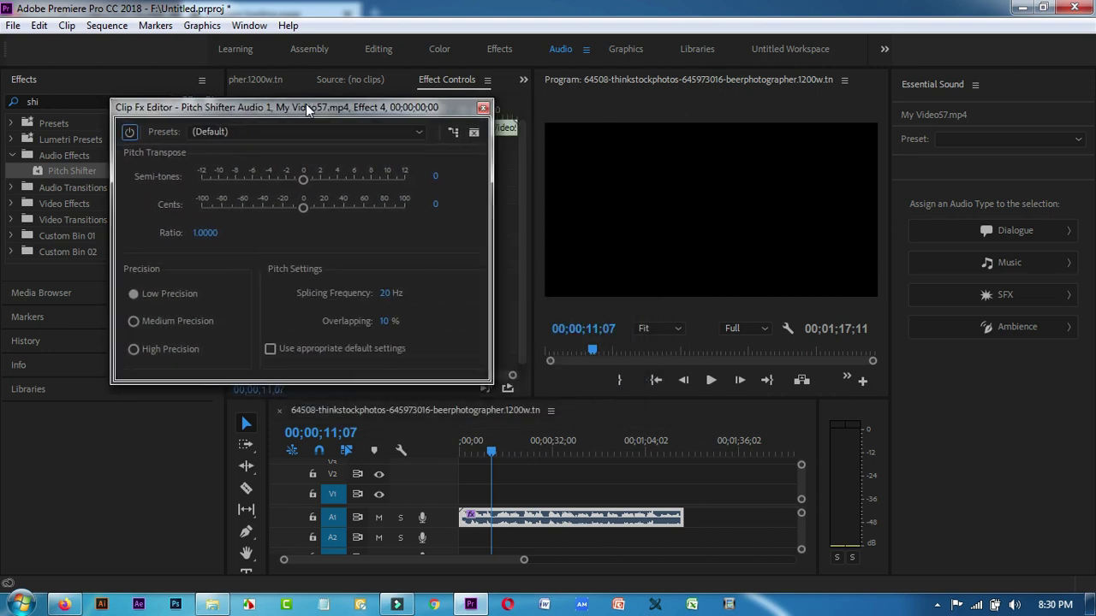
- Switch Pitch Shifter to High Precision and try semitone values while previewing, settling at -1
{"action": "left_click", "coordinate": [712, 382]}
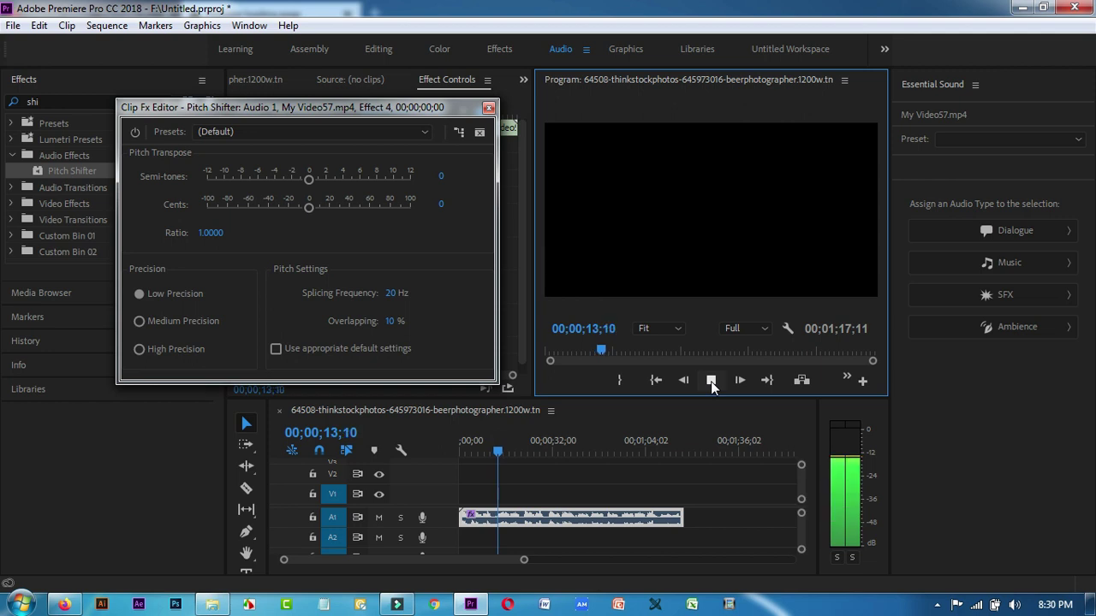
{"action": "left_click", "coordinate": [711, 381]}
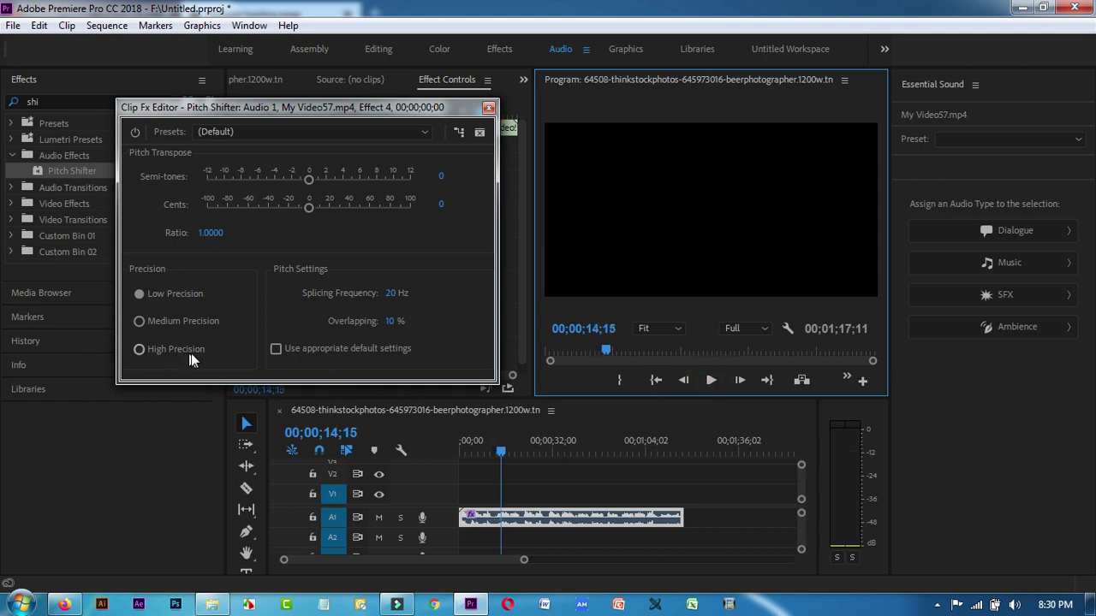
{"action": "left_click", "coordinate": [147, 351]}
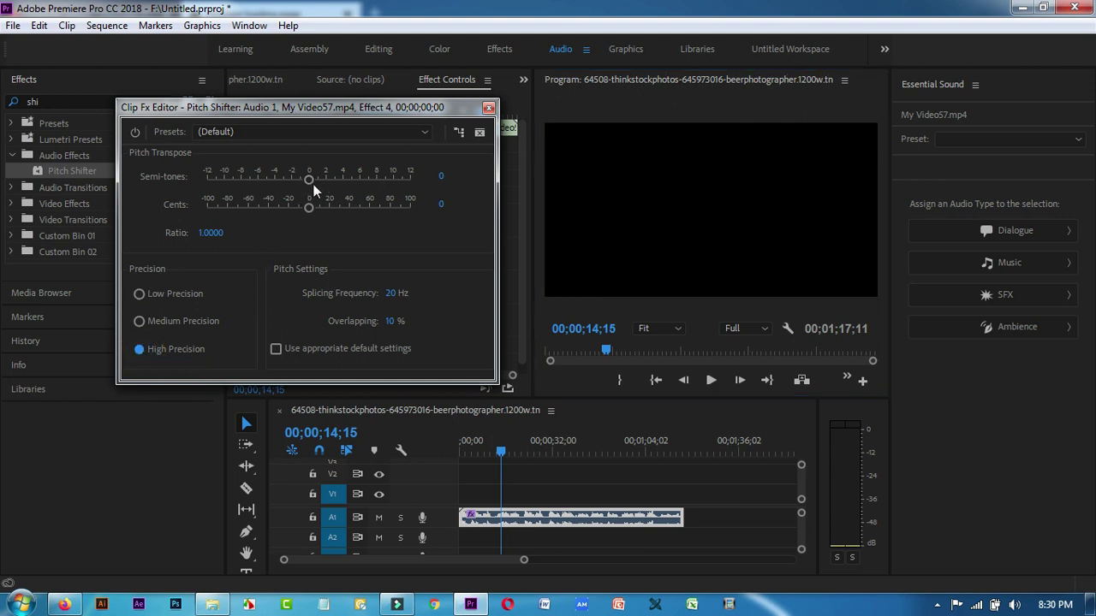
{"action": "left_click_drag", "start_coordinate": [309, 183], "coordinate": [317, 184]}
{"action": "left_click", "coordinate": [711, 379]}
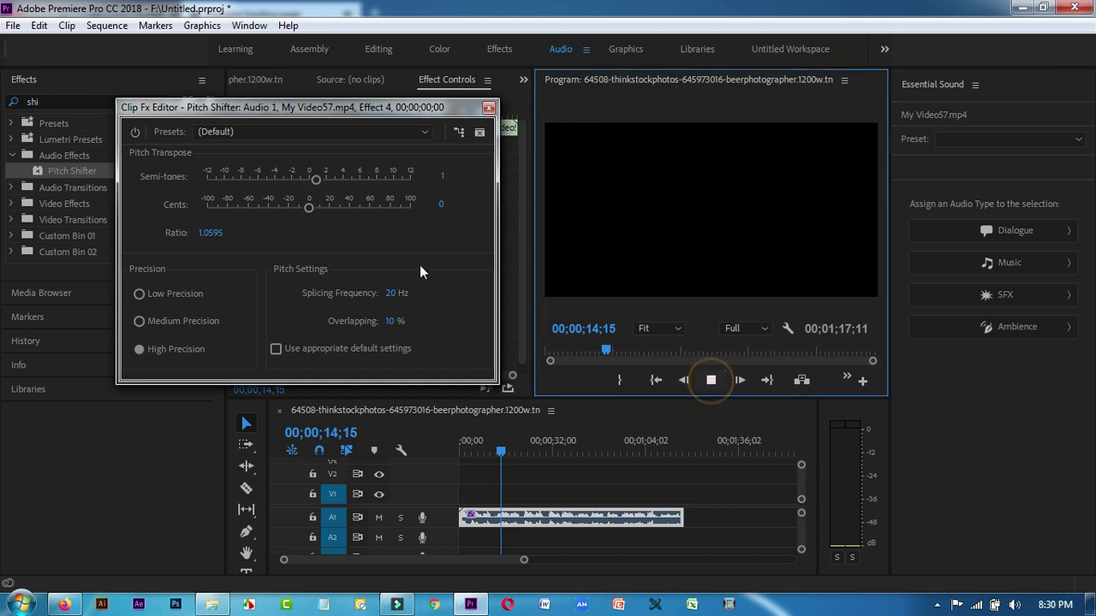
{"action": "left_click_drag", "start_coordinate": [316, 181], "coordinate": [346, 183]}
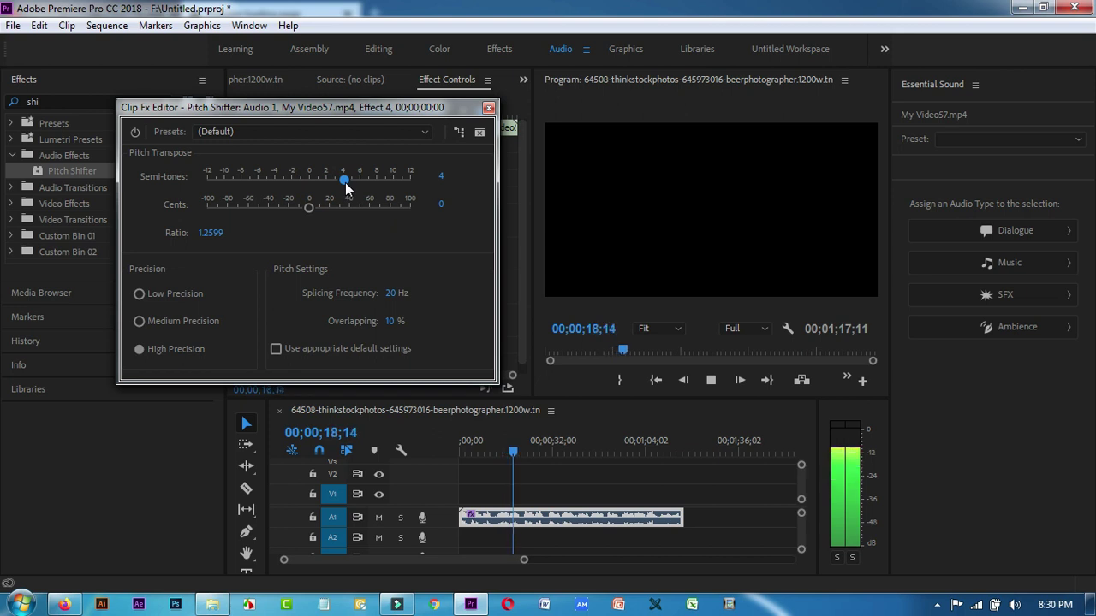
{"action": "left_click_drag", "start_coordinate": [340, 187], "coordinate": [321, 188]}
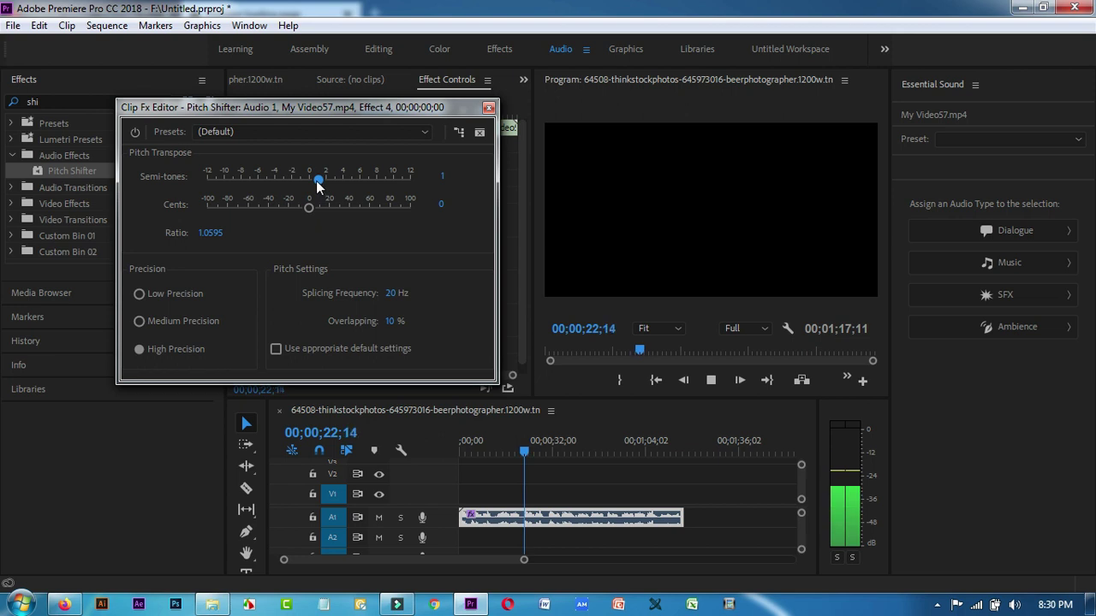
{"action": "left_click_drag", "start_coordinate": [321, 184], "coordinate": [302, 178]}
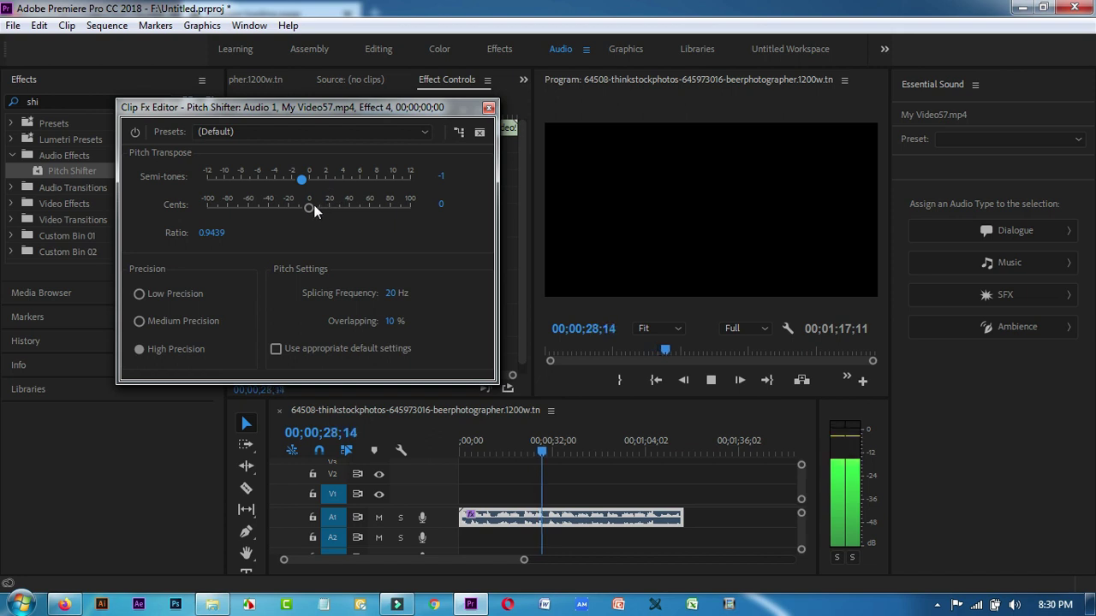
- Fine-tune Cents to 20 and close the Pitch Shifter editor
{"action": "left_click", "coordinate": [310, 206]}
{"action": "left_click_drag", "start_coordinate": [321, 208], "coordinate": [324, 207]}
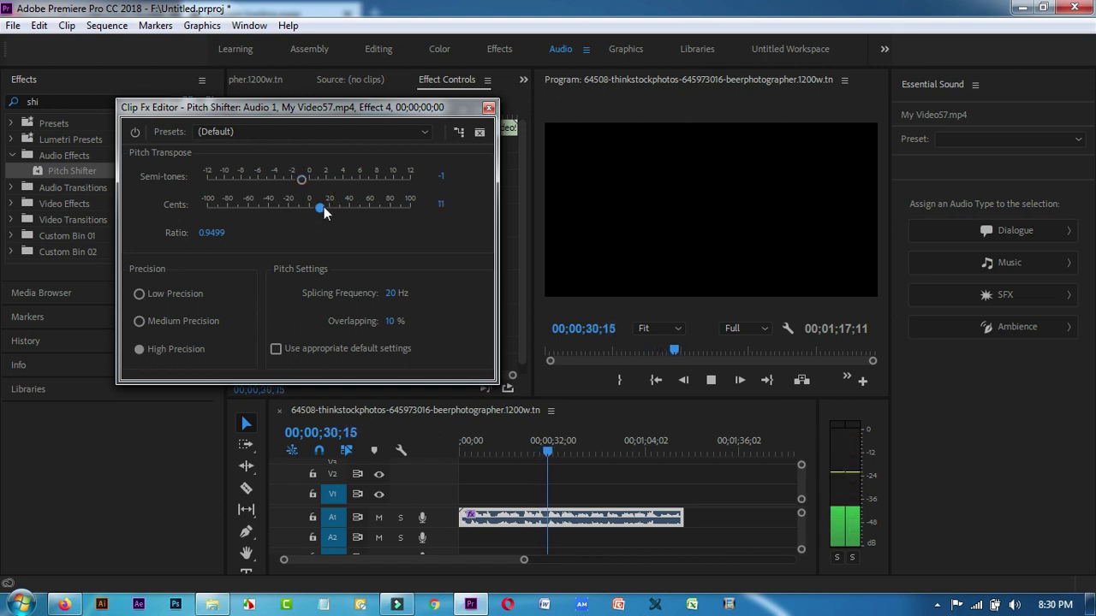
{"action": "left_click_drag", "start_coordinate": [324, 207], "coordinate": [330, 207]}
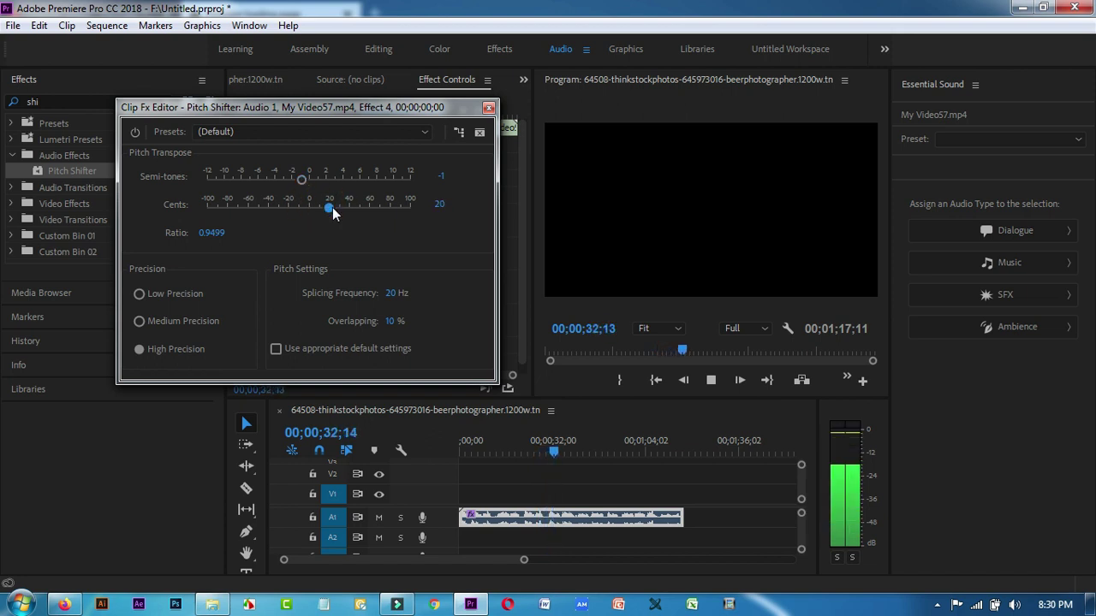
{"action": "left_click", "coordinate": [489, 110]}
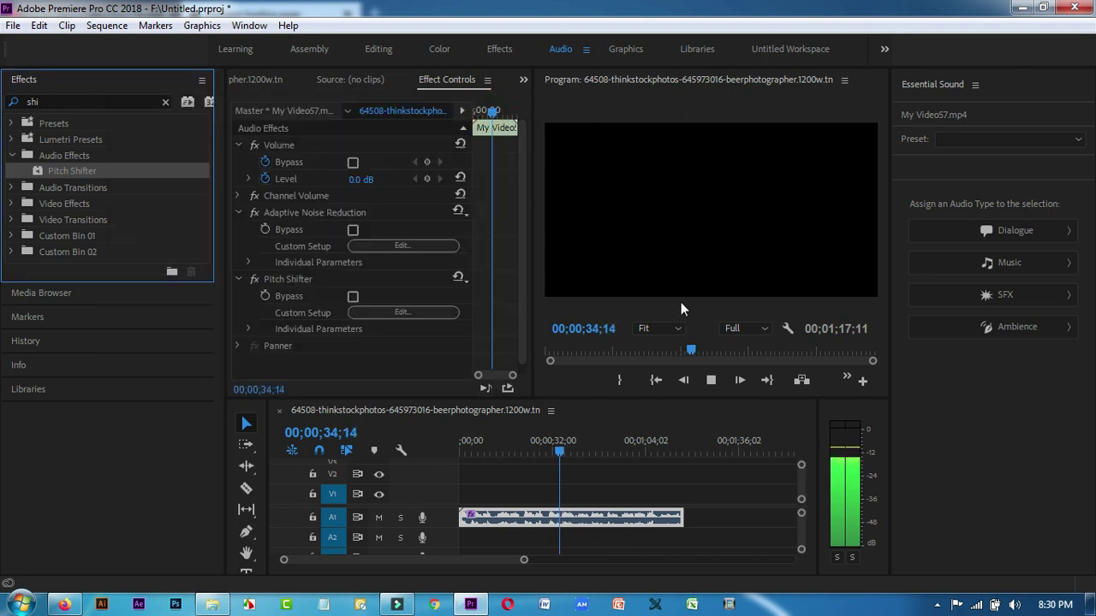
- Stop playback and cut Pitch Shifter from the clip's Effect Controls
{"action": "left_click", "coordinate": [711, 379]}
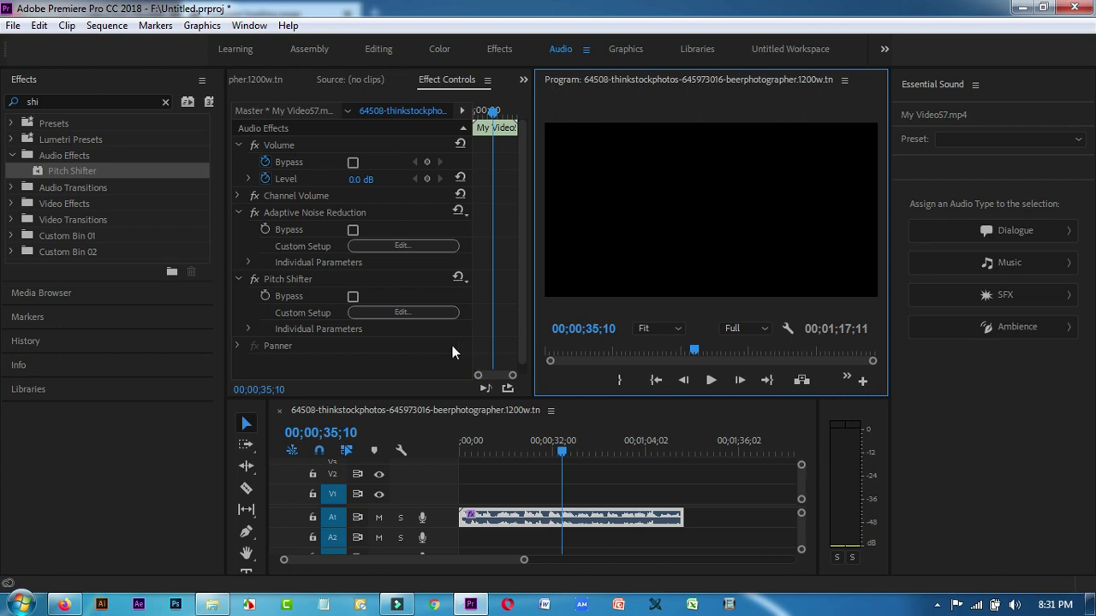
{"action": "left_click", "coordinate": [390, 277]}
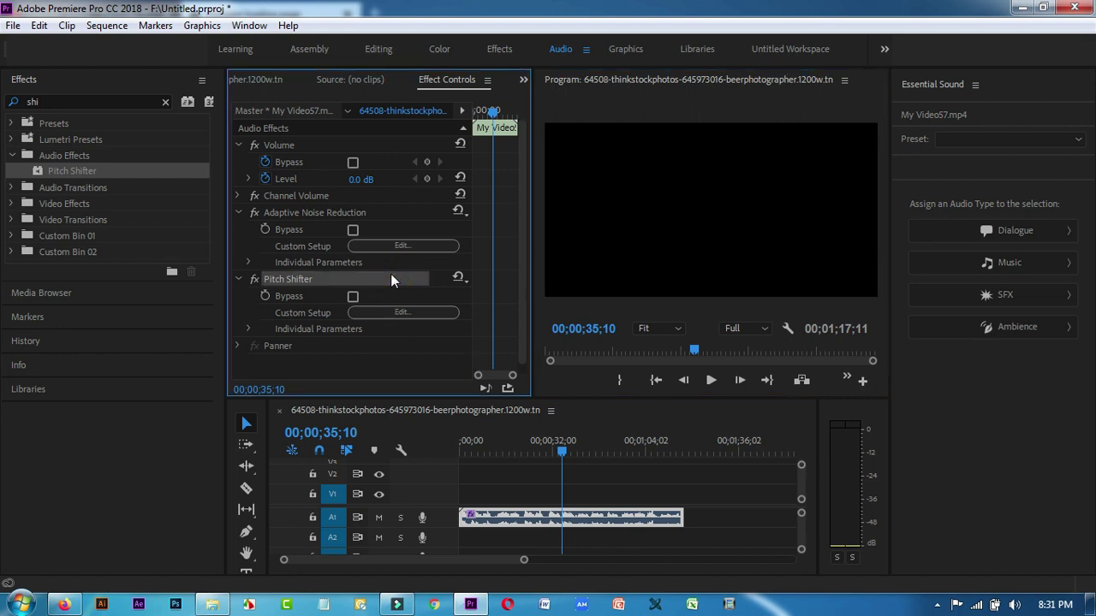
{"action": "right_click", "coordinate": [391, 274]}
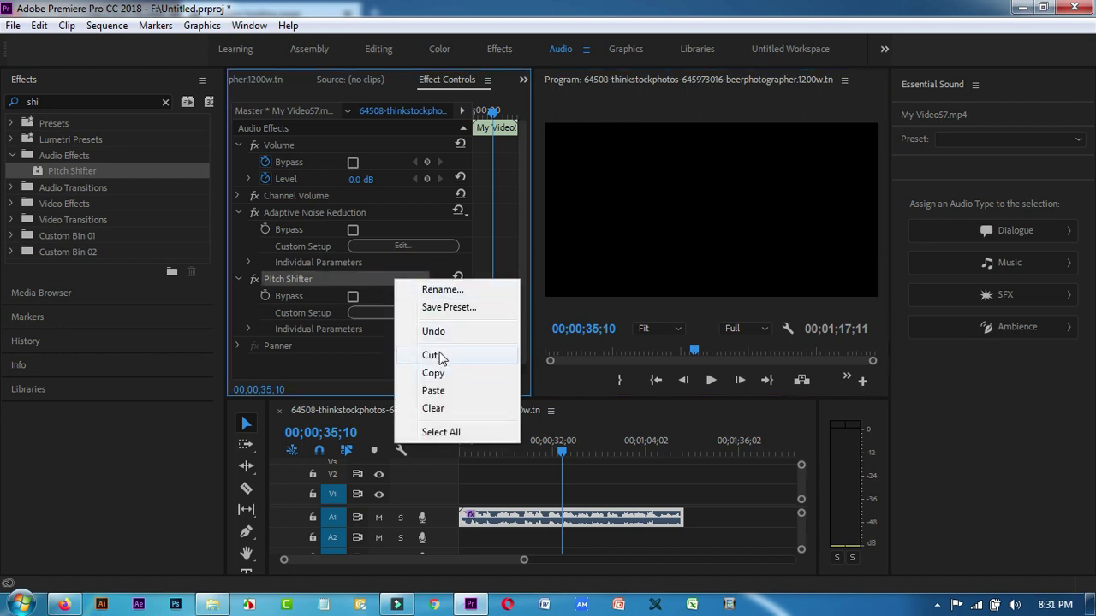
{"action": "left_click", "coordinate": [431, 355]}
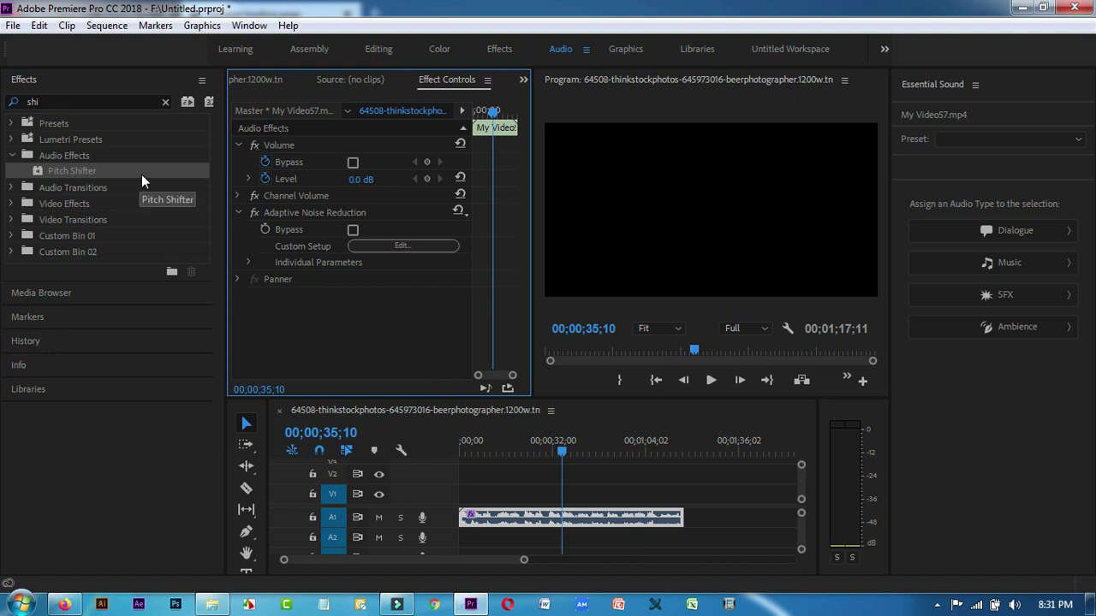
- Clear the search, then drag Graphic Equalizer (10 Bands) from Audio Effects onto A1 and open it
{"action": "left_click", "coordinate": [166, 102]}
{"action": "left_click", "coordinate": [11, 156]}
{"action": "scroll", "coordinate": [125, 345], "scroll_direction": "down", "scroll_amount": 10}
{"action": "scroll", "coordinate": [125, 325], "scroll_direction": "up", "scroll_amount": 5}
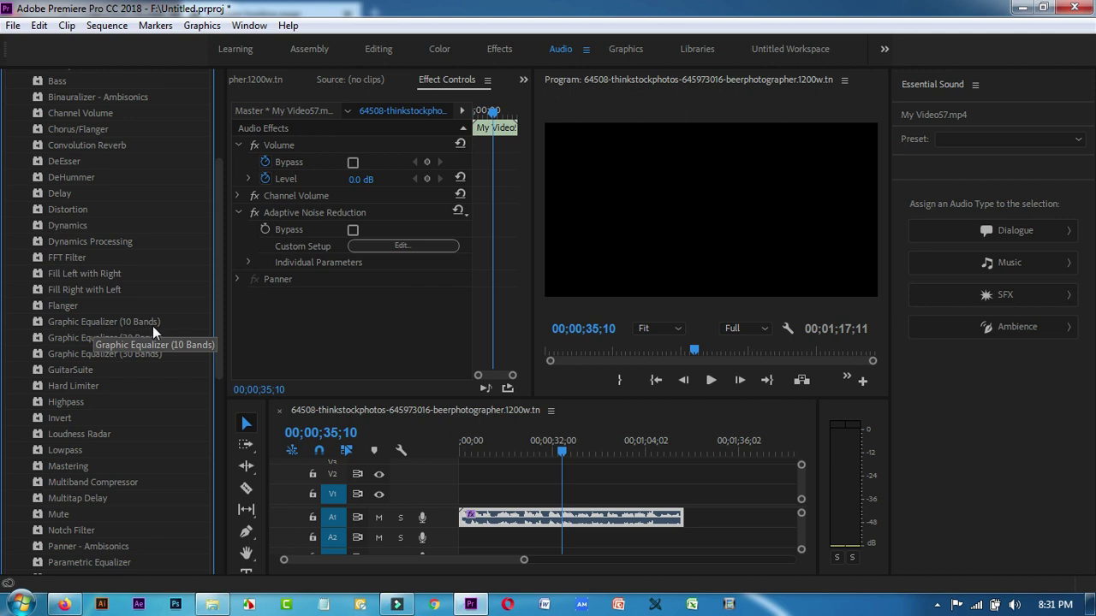
{"action": "left_click", "coordinate": [103, 322]}
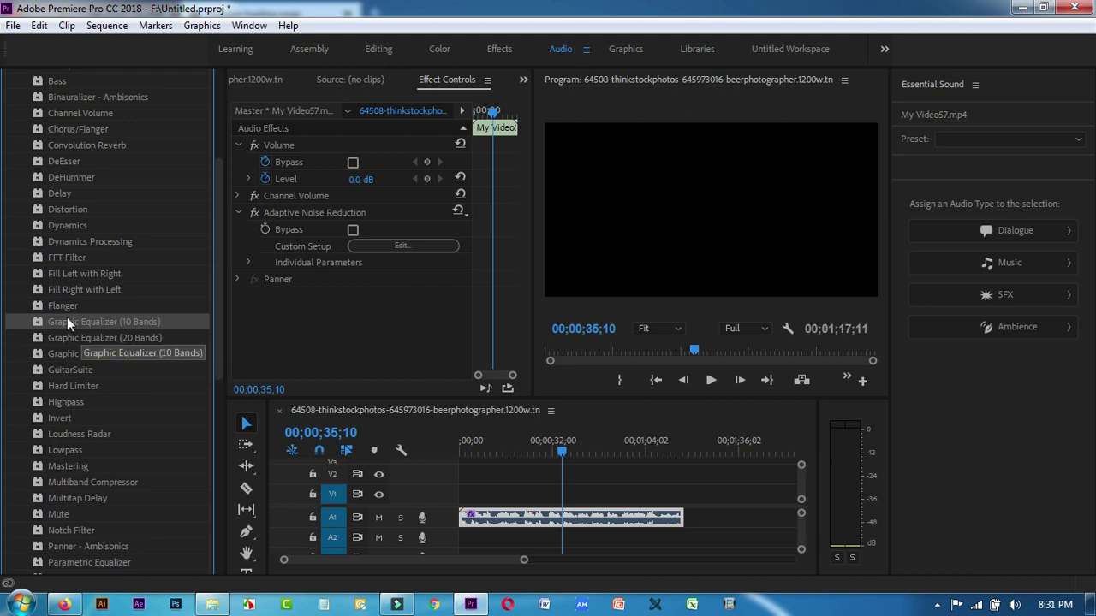
{"action": "left_click_drag", "start_coordinate": [78, 319], "coordinate": [553, 523]}
{"action": "left_click", "coordinate": [417, 314]}
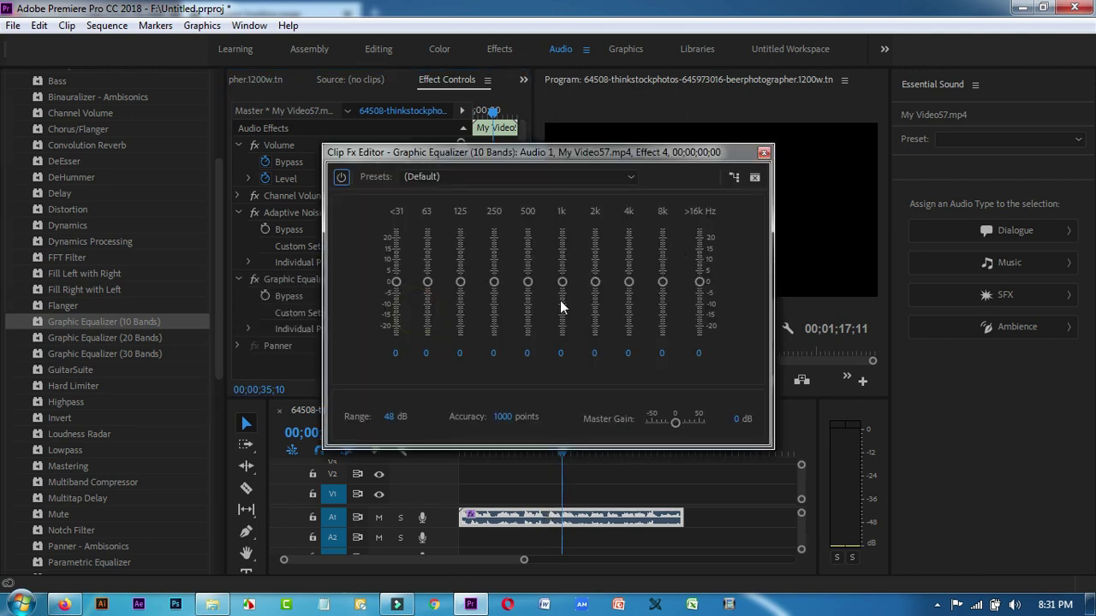
- Boost the <31–500 Hz bands by 6.2, 9.5, 8, 10.2 and 8.7 dB while previewing
{"action": "left_click_drag", "start_coordinate": [518, 153], "coordinate": [309, 85]}
{"action": "left_click", "coordinate": [711, 382]}
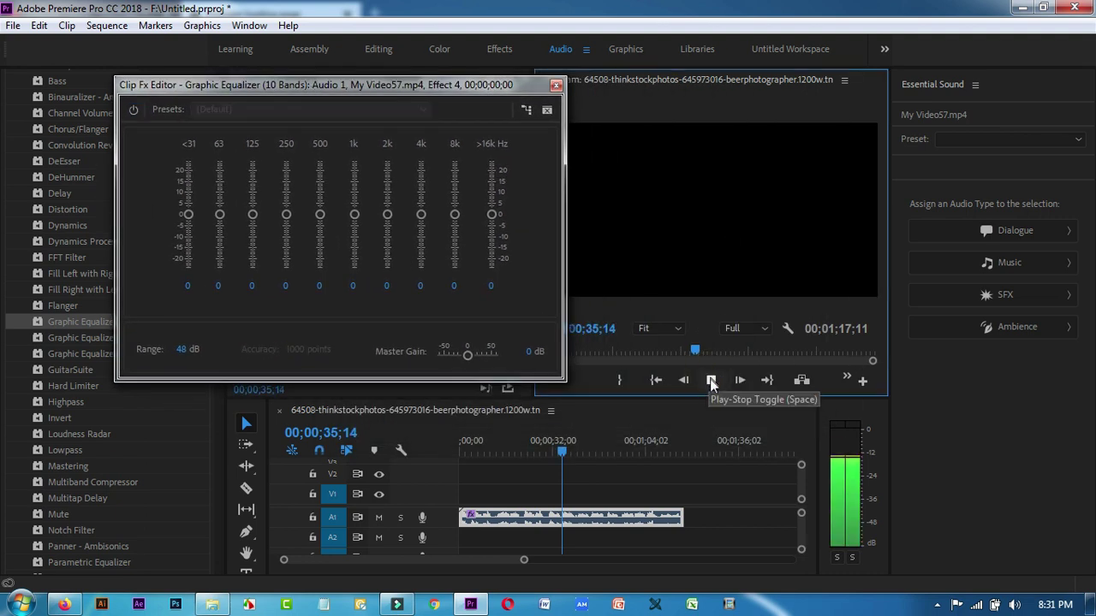
{"action": "left_click", "coordinate": [711, 382]}
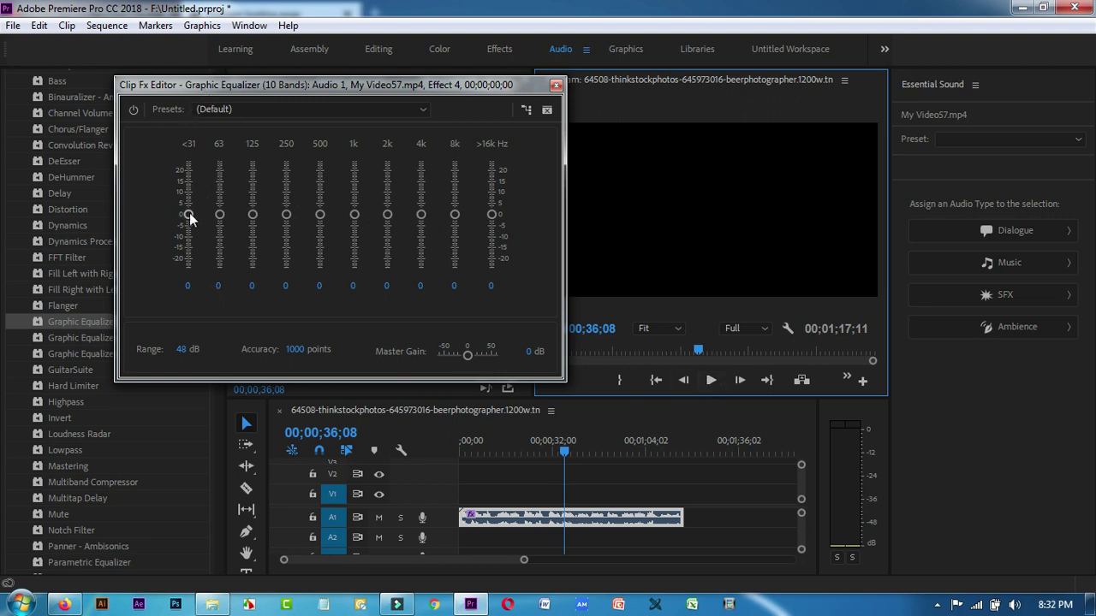
{"action": "left_click_drag", "start_coordinate": [189, 212], "coordinate": [219, 192]}
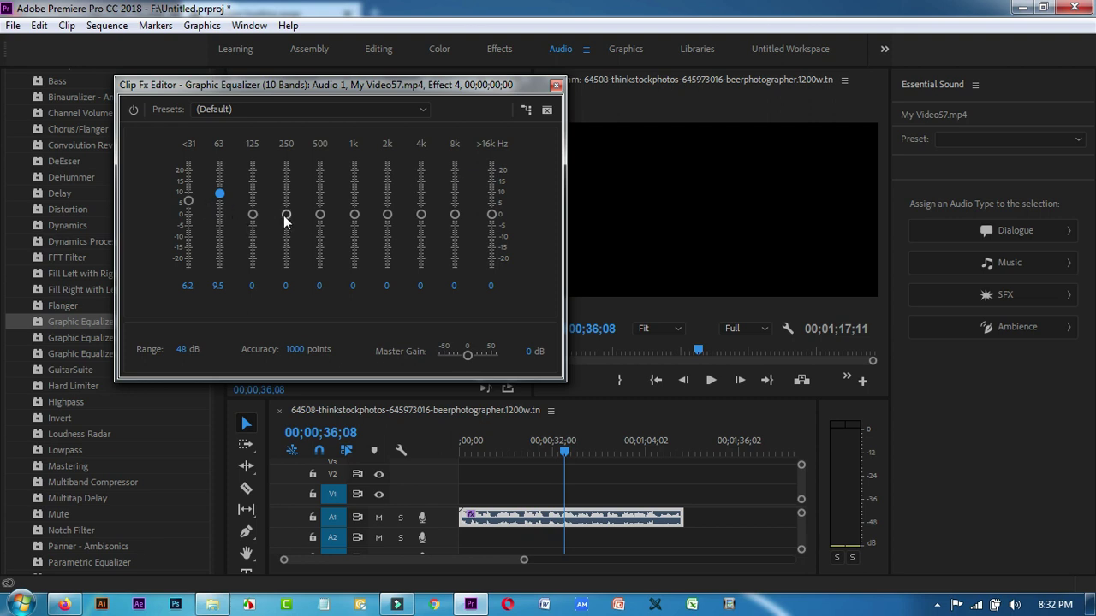
{"action": "left_click_drag", "start_coordinate": [257, 218], "coordinate": [321, 195]}
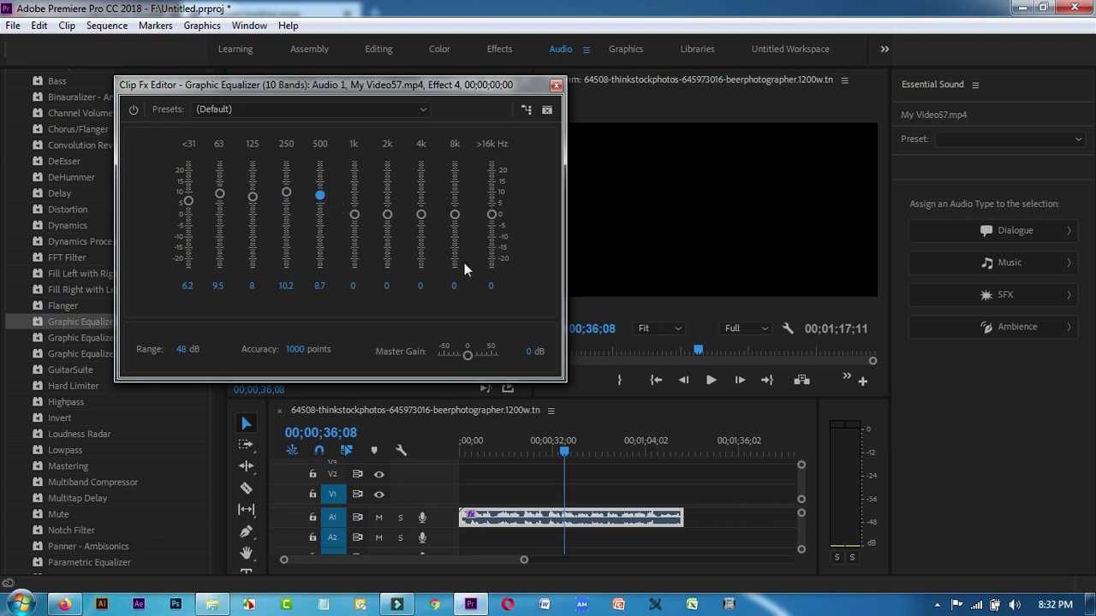
{"action": "left_click", "coordinate": [709, 382]}
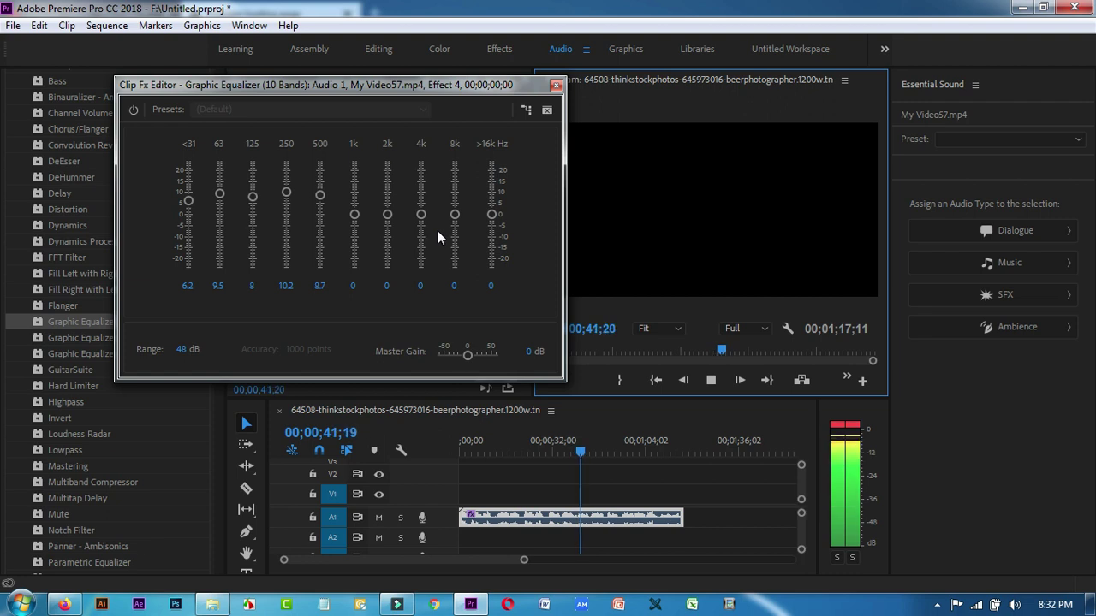
{"action": "left_click", "coordinate": [555, 85]}
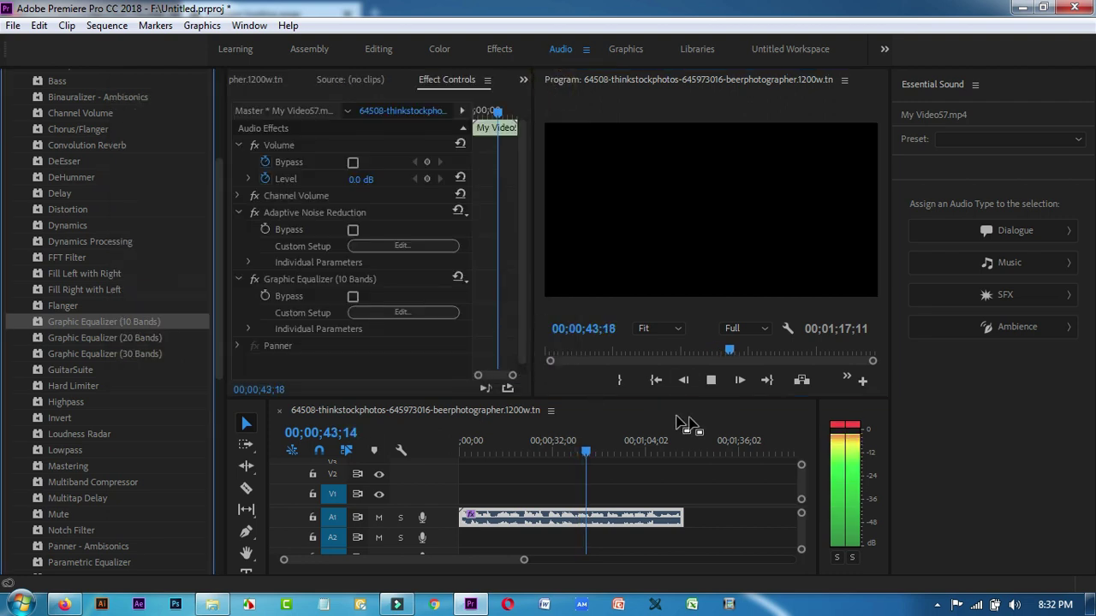
- Stop playback, switch to the Selection Tool, and collapse the Audio Effects folder
{"action": "left_click", "coordinate": [710, 380]}
{"action": "left_click", "coordinate": [245, 419]}
{"action": "scroll", "coordinate": [159, 291], "scroll_direction": "up", "scroll_amount": 5}
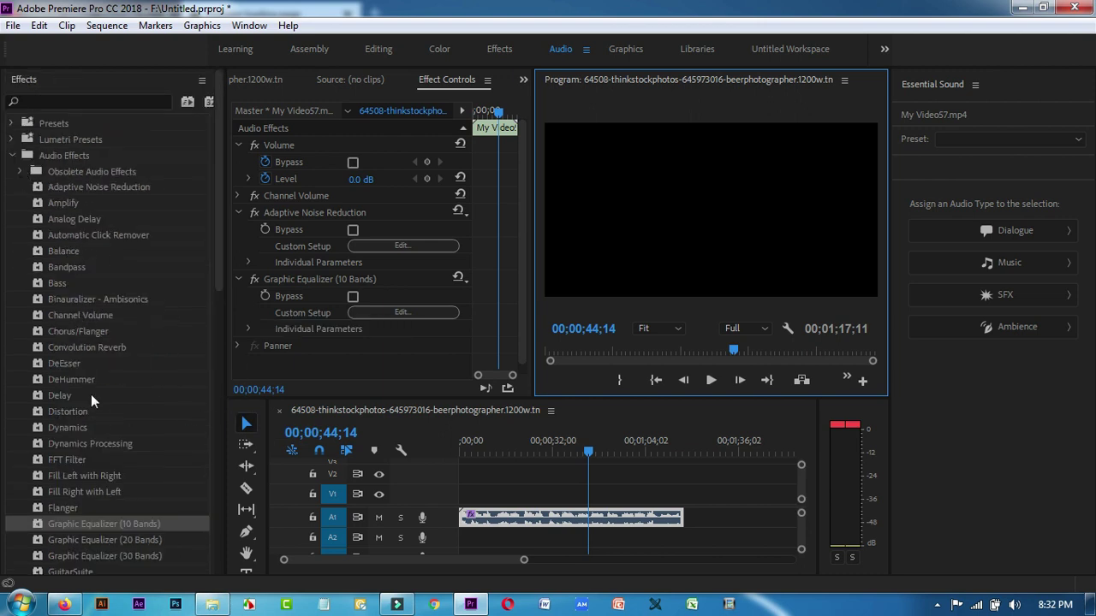
{"action": "scroll", "coordinate": [101, 450], "scroll_direction": "down", "scroll_amount": 5}
{"action": "scroll", "coordinate": [125, 358], "scroll_direction": "up", "scroll_amount": 5}
{"action": "left_click", "coordinate": [12, 156]}
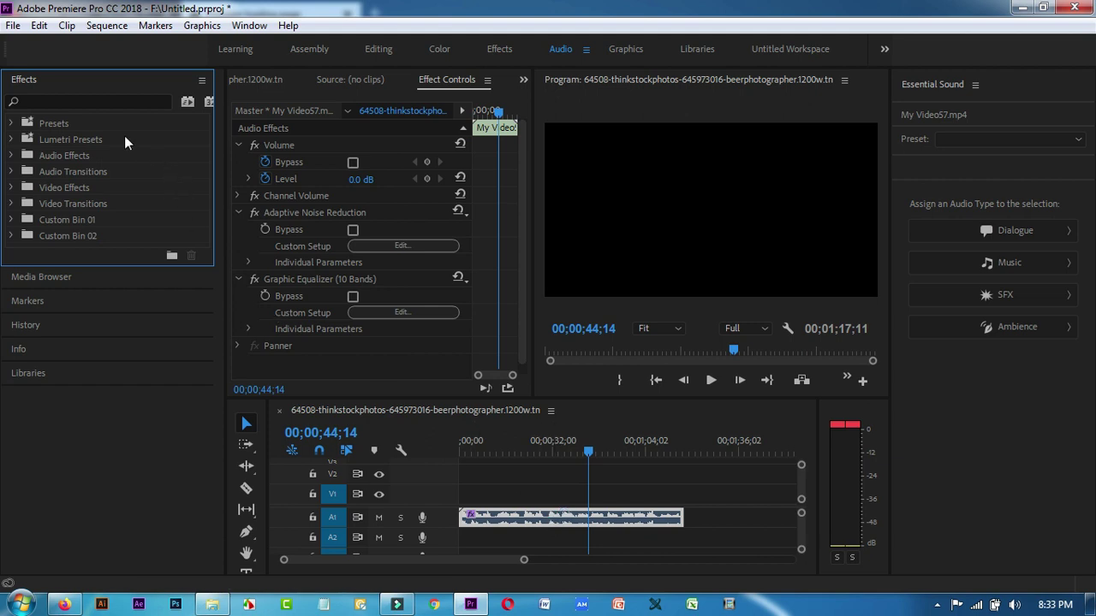
- Move the playhead to 00;00;30;16 and focus the Effects search field
{"action": "left_click", "coordinate": [96, 100]}
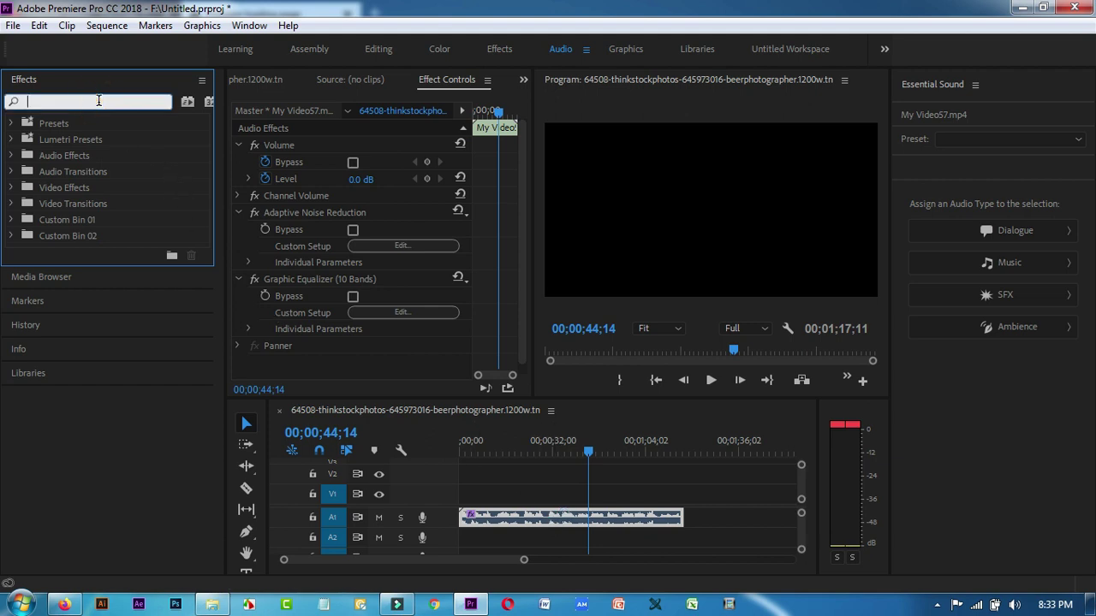
{"action": "left_click", "coordinate": [550, 446]}
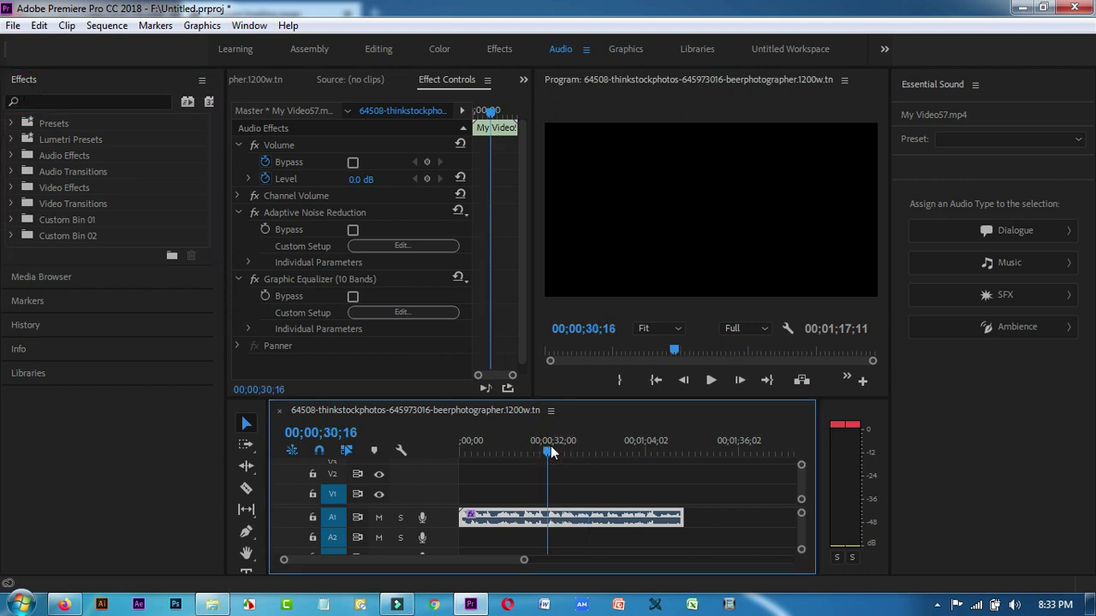
{"action": "left_click", "coordinate": [120, 102]}
- Search 'ana' and apply Analog Delay to the voiceover clip on A1
{"action": "type", "text": "an"}
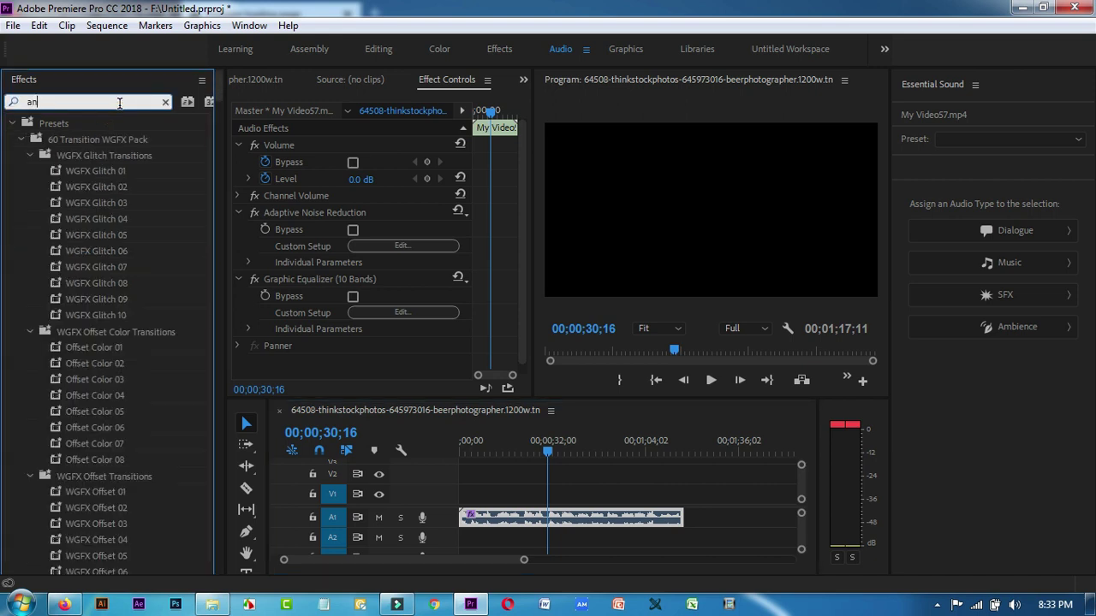
{"action": "type", "text": "a"}
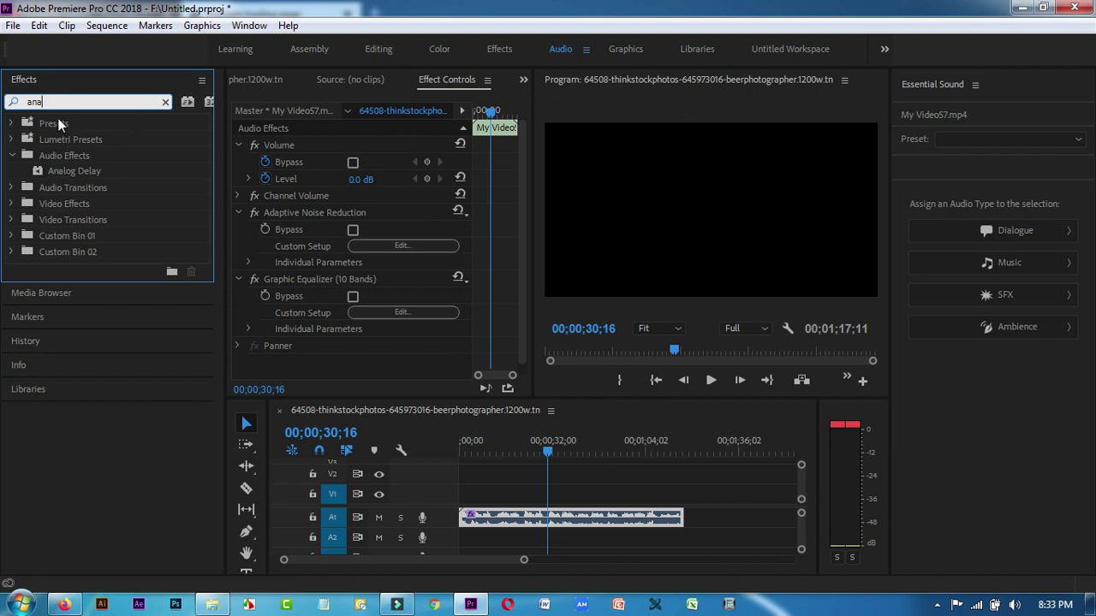
{"action": "left_click", "coordinate": [68, 170]}
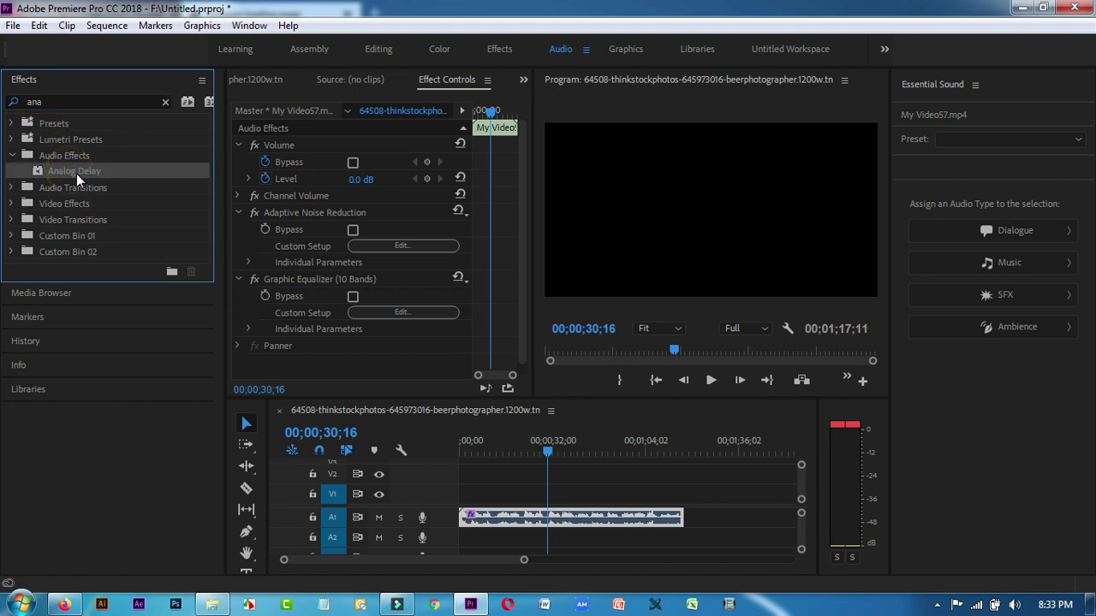
{"action": "left_click_drag", "start_coordinate": [77, 171], "coordinate": [535, 524]}
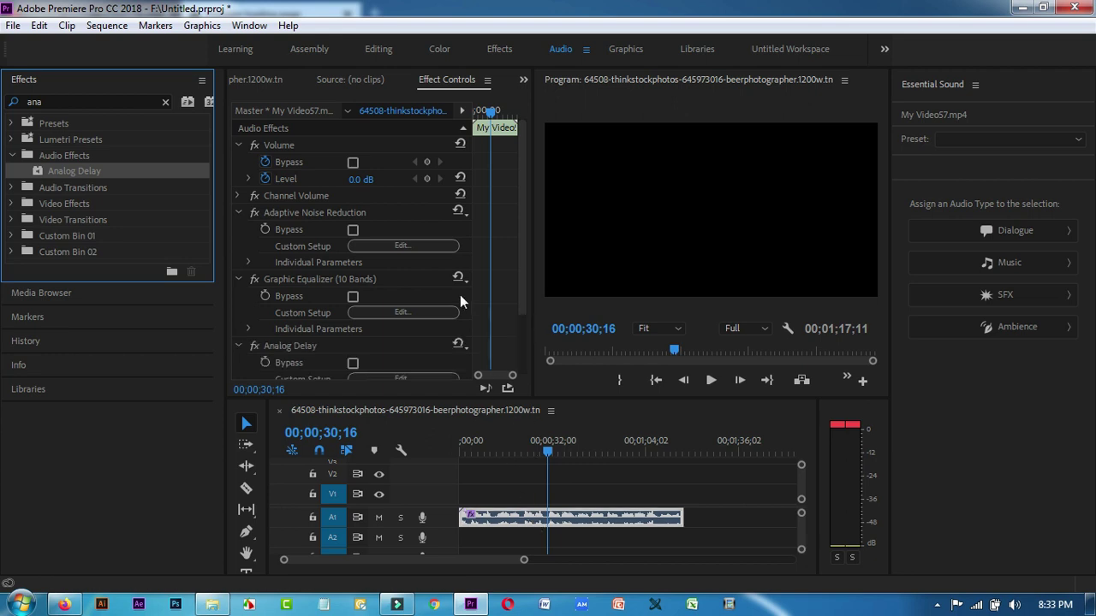
- Preview the delayed voiceover, then open the Analog Delay Custom Setup editor
{"action": "scroll", "coordinate": [460, 295], "scroll_direction": "down", "scroll_amount": 2}
{"action": "left_click", "coordinate": [710, 380]}
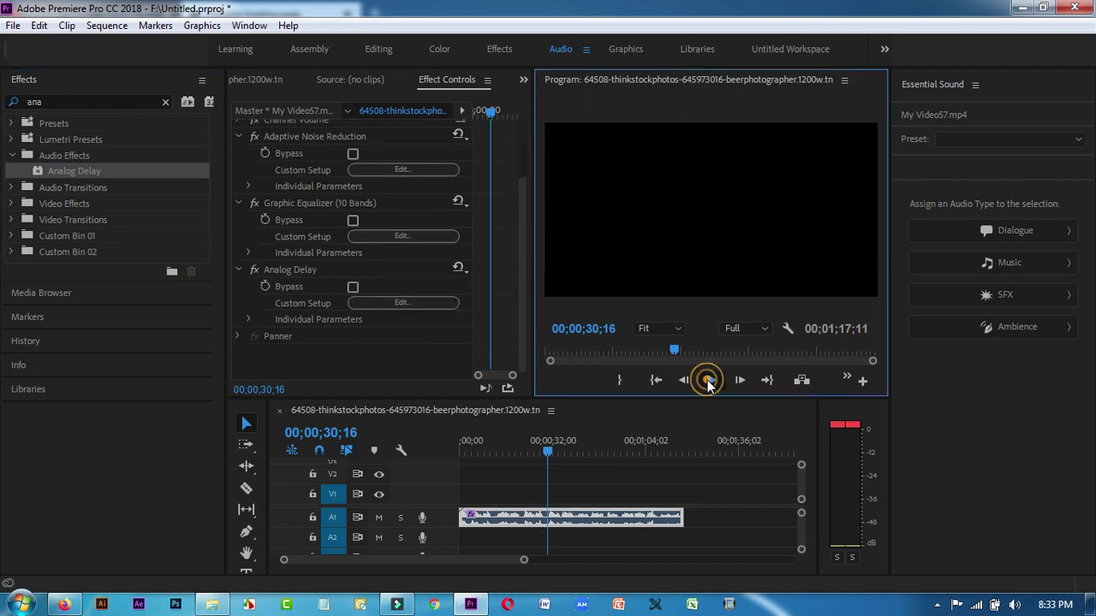
{"action": "left_click", "coordinate": [709, 380]}
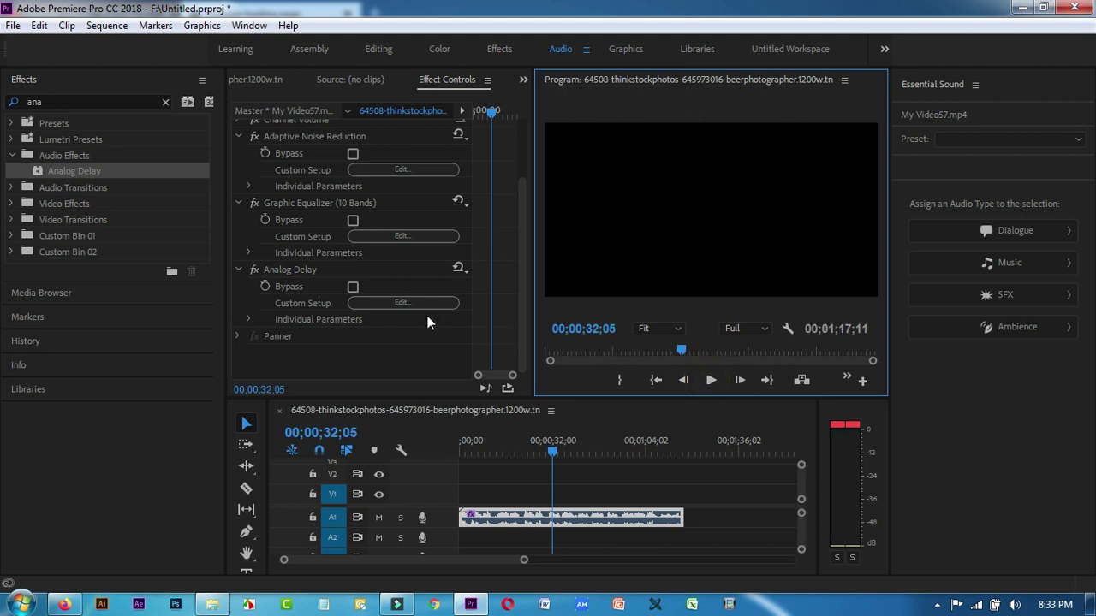
{"action": "left_click", "coordinate": [404, 301]}
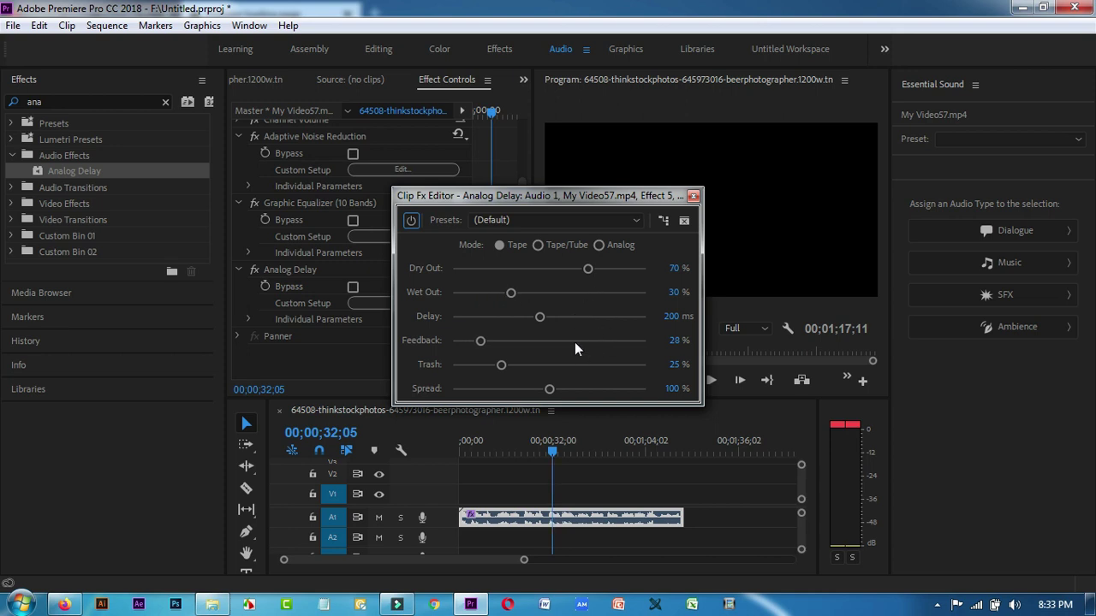
- Set Analog Delay Wet Out to 2% and Feedback to 24%, preview, and close the editor
{"action": "scroll", "coordinate": [574, 346], "scroll_direction": "up", "scroll_amount": 4}
{"action": "left_click_drag", "start_coordinate": [510, 293], "coordinate": [455, 299]}
{"action": "left_click_drag", "start_coordinate": [574, 196], "coordinate": [357, 157]}
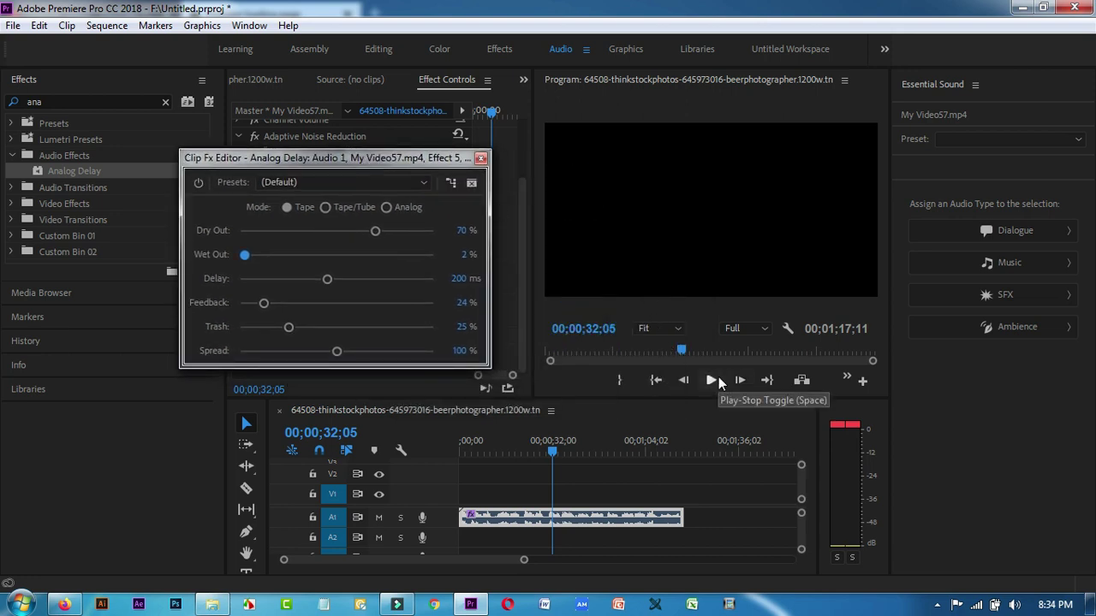
{"action": "left_click", "coordinate": [711, 380]}
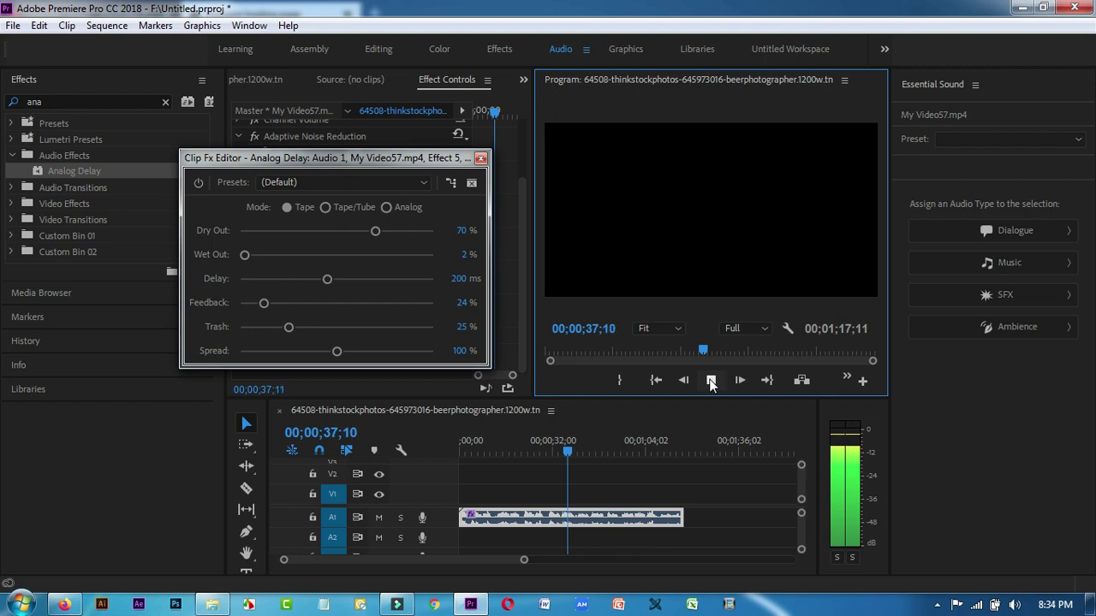
{"action": "left_click", "coordinate": [711, 380]}
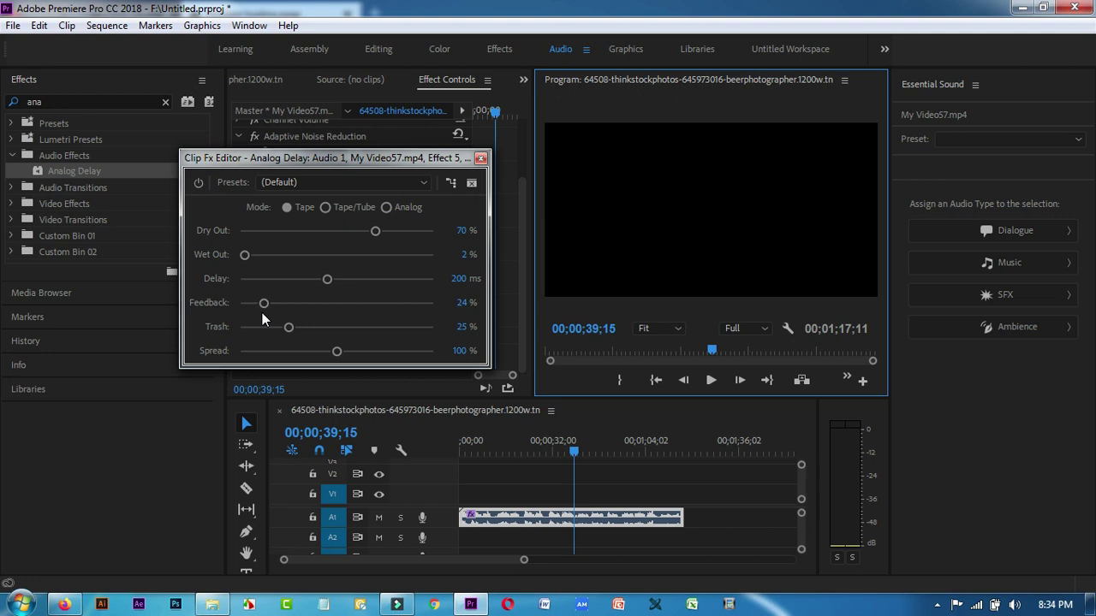
{"action": "left_click", "coordinate": [482, 158]}
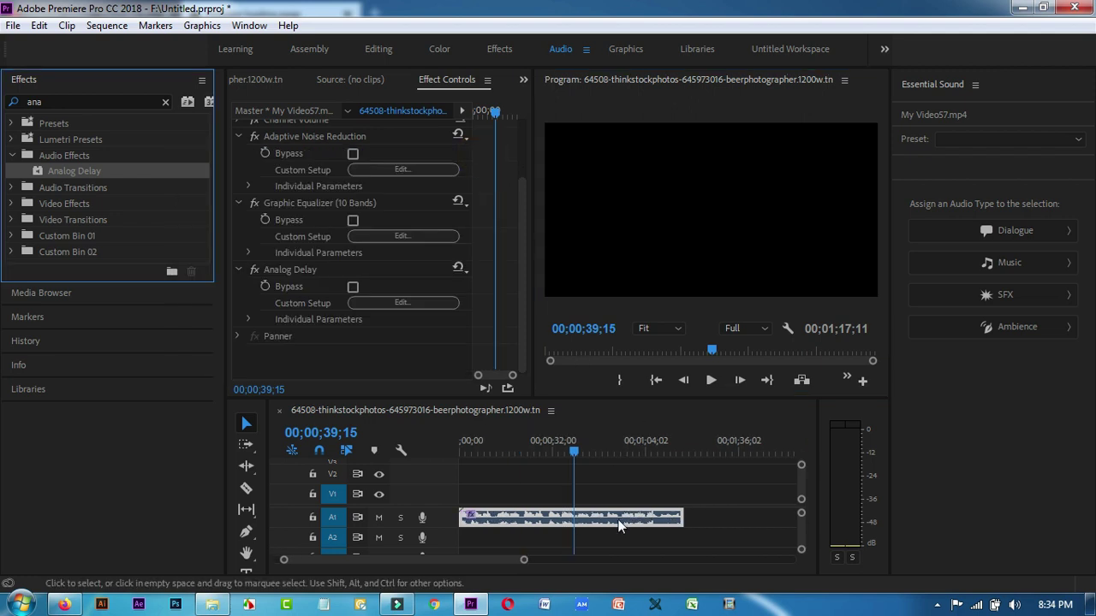
- Zoom the timeline in on the voiceover clip and place the playhead at 00;00;33;02
{"action": "mouse_move", "coordinate": [524, 558]}
{"action": "left_mouse_down"}
{"action": "mouse_move", "coordinate": [497, 559]}
{"action": "mouse_move", "coordinate": [514, 559]}
{"action": "left_mouse_up"}
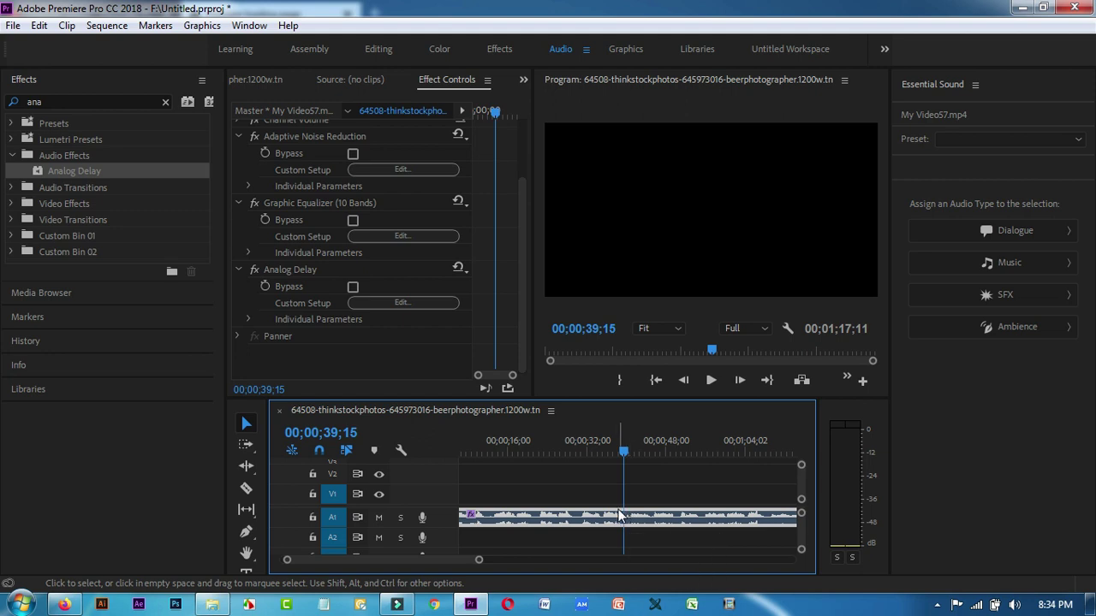
{"action": "left_click", "coordinate": [591, 451]}
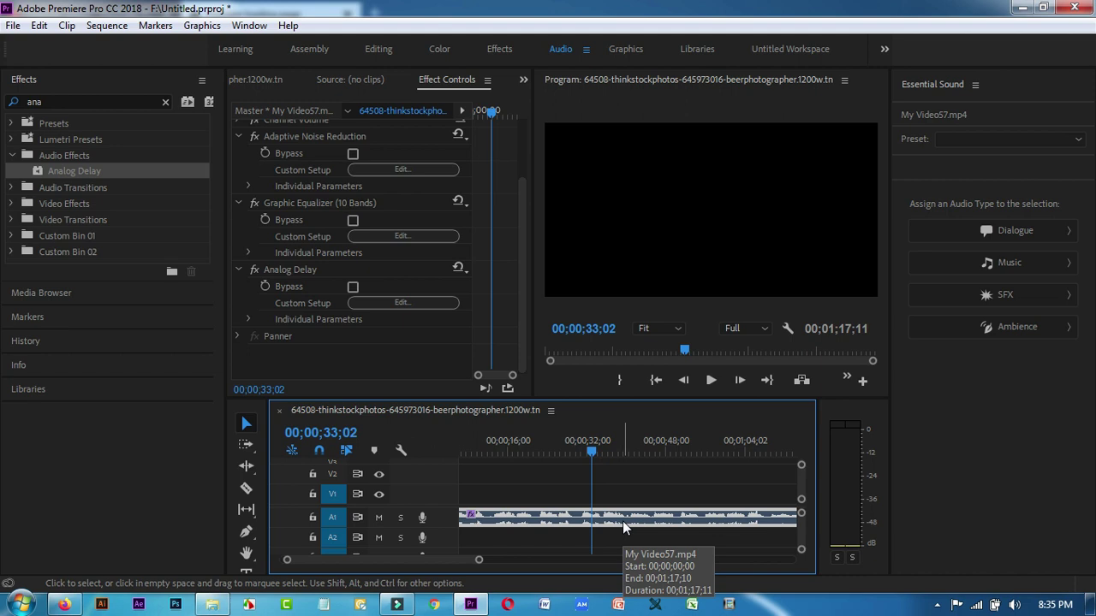
- Turn off Level animation and audition the voiceover at -6.1 dB
{"action": "scroll", "coordinate": [408, 227], "scroll_direction": "up", "scroll_amount": 4}
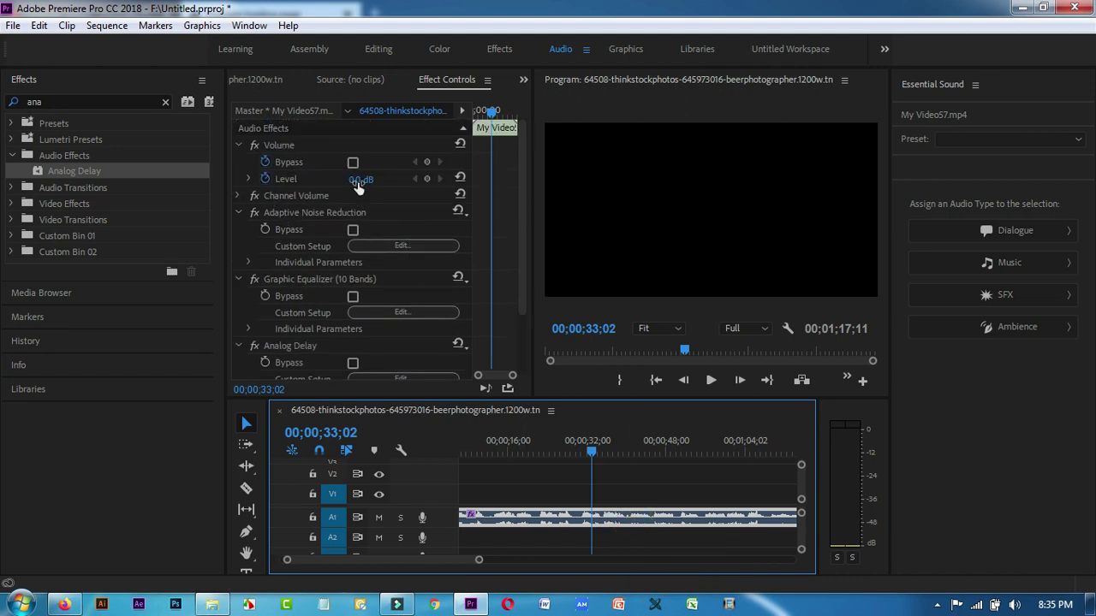
{"action": "left_click", "coordinate": [265, 180]}
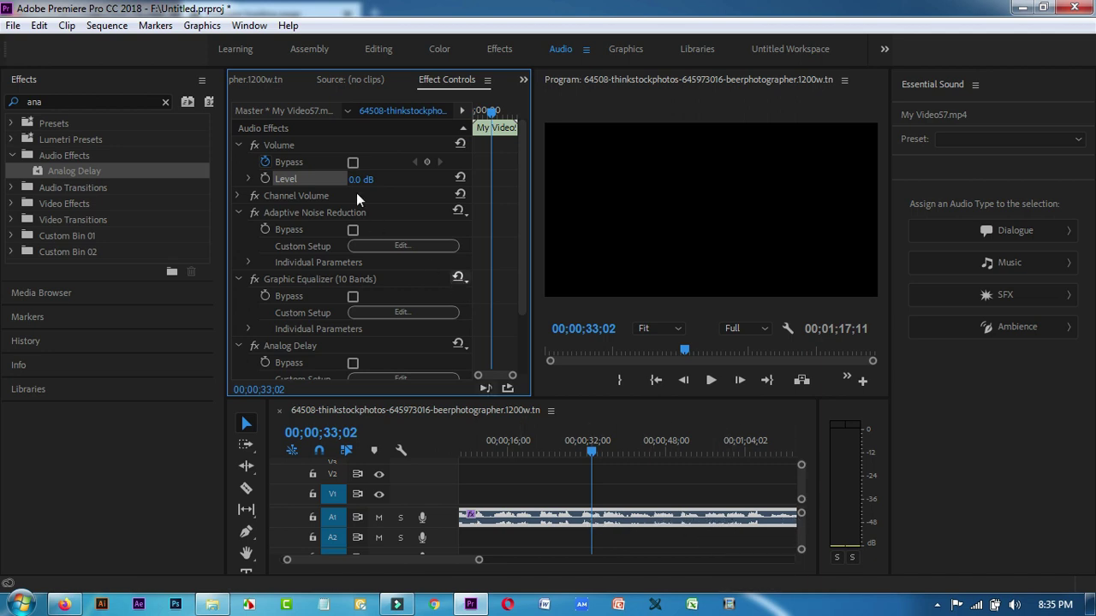
{"action": "mouse_move", "coordinate": [357, 179]}
{"action": "left_mouse_down"}
{"action": "mouse_move", "coordinate": [317, 178]}
{"action": "mouse_move", "coordinate": [390, 178]}
{"action": "mouse_move", "coordinate": [372, 178]}
{"action": "left_mouse_up"}
{"action": "left_click", "coordinate": [711, 380]}
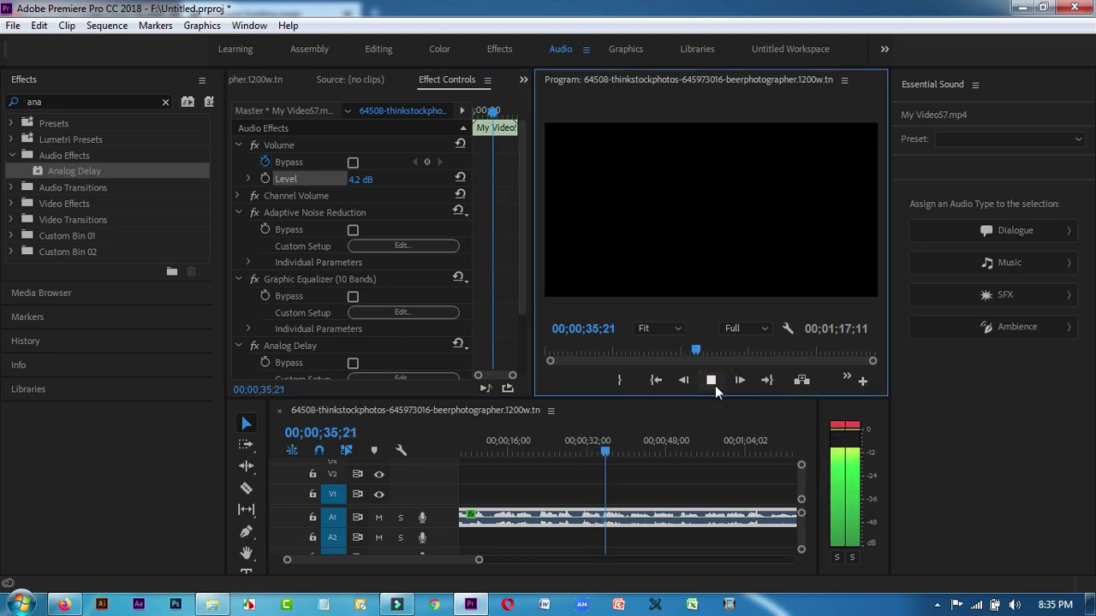
{"action": "left_click", "coordinate": [716, 385]}
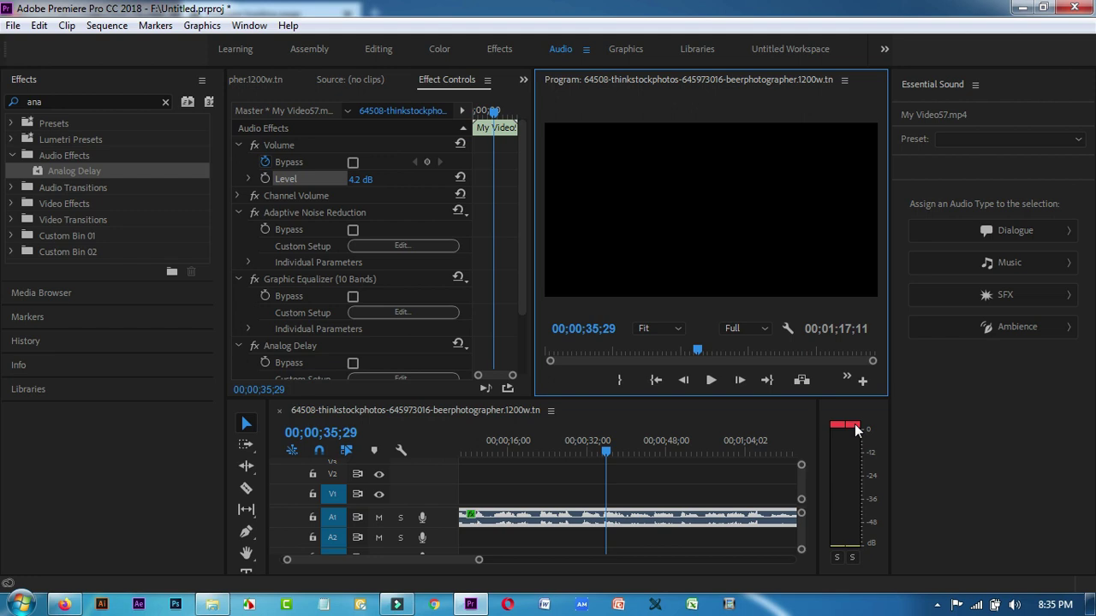
- Audition the volume Level at 4.2 dB, then at -9.3 dB
{"action": "left_click", "coordinate": [363, 179]}
{"action": "key", "text": "Return"}
{"action": "left_click", "coordinate": [710, 379]}
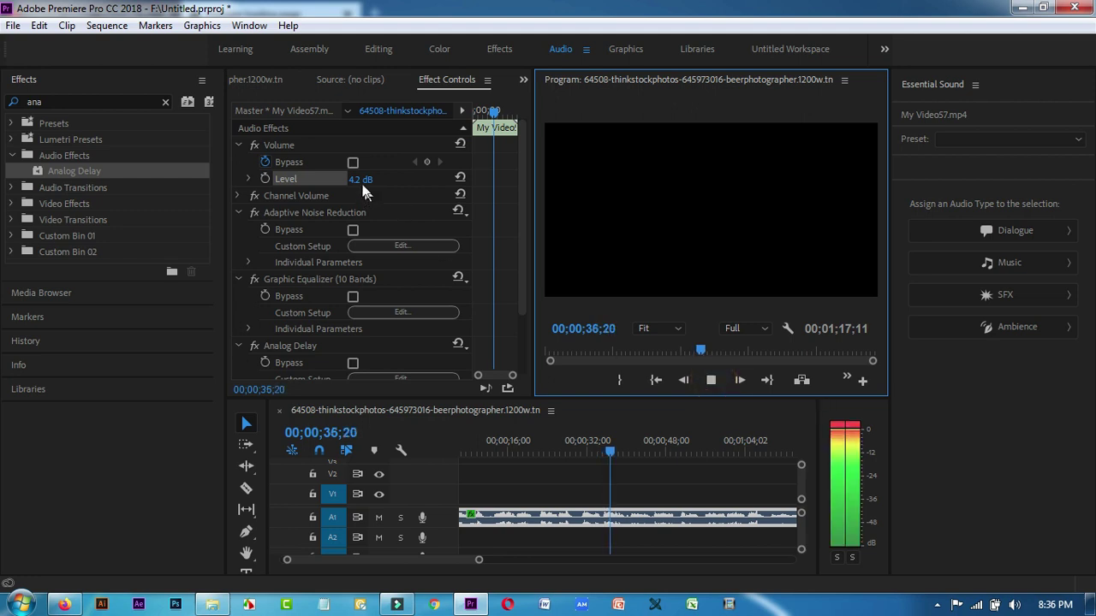
{"action": "mouse_move", "coordinate": [361, 179]}
{"action": "left_mouse_down"}
{"action": "mouse_move", "coordinate": [233, 179]}
{"action": "mouse_move", "coordinate": [370, 179]}
{"action": "left_mouse_up"}
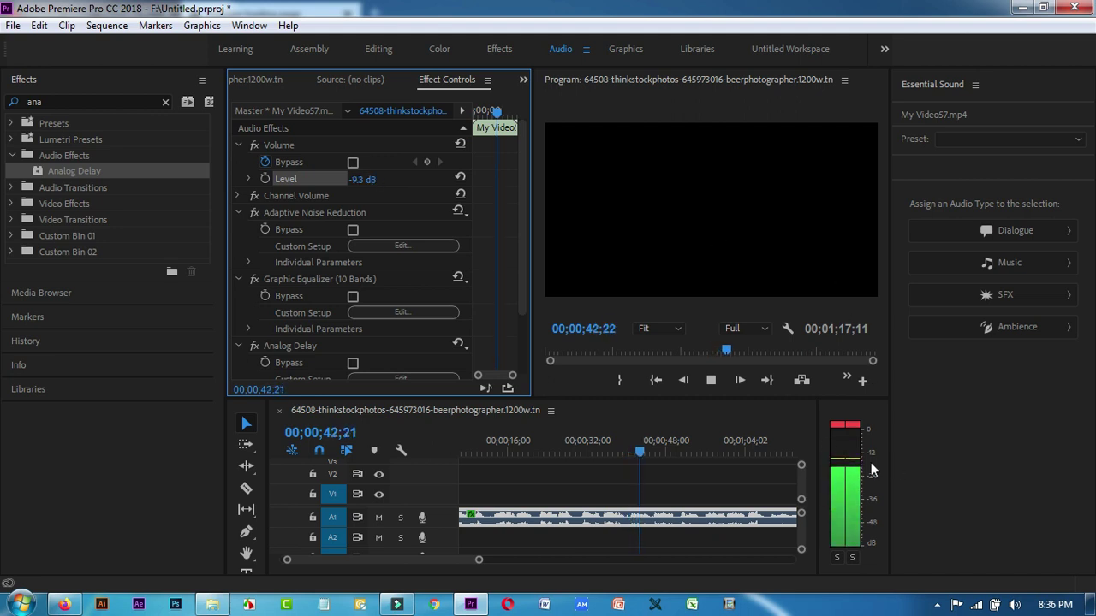
{"action": "left_click", "coordinate": [711, 380]}
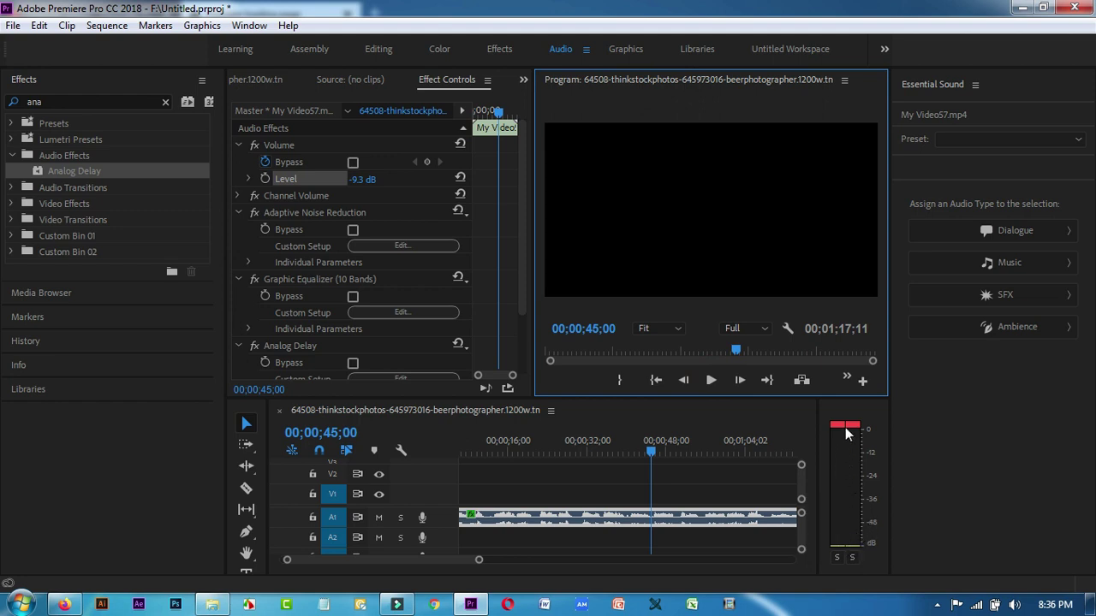
- Set the volume Level back to 0.0 dB and tag the clip as Music
{"action": "left_click", "coordinate": [366, 179]}
{"action": "type", "text": "0"}
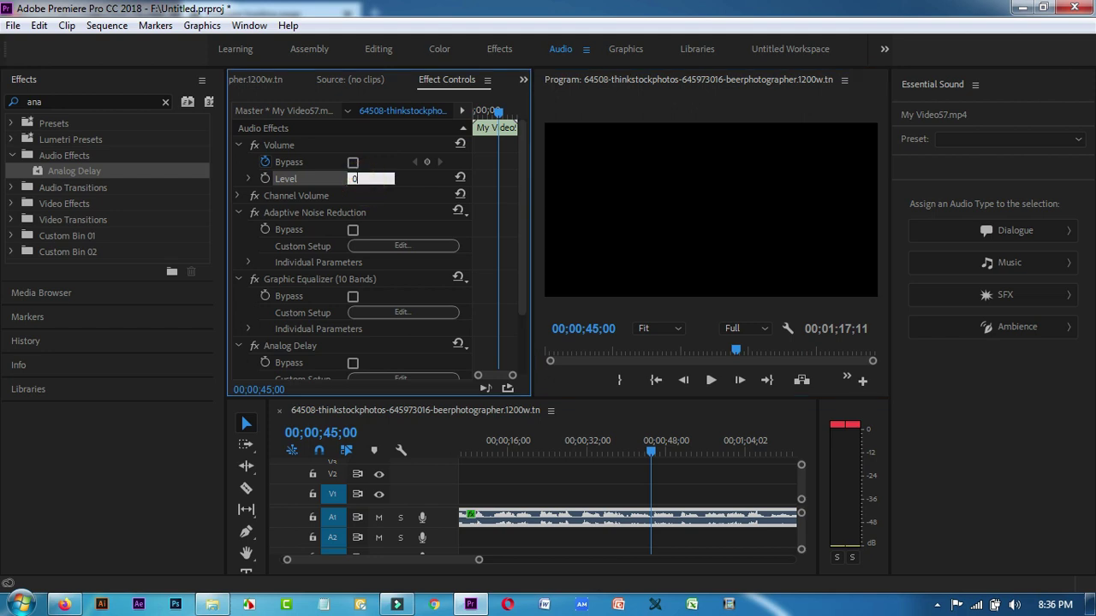
{"action": "left_click", "coordinate": [419, 187]}
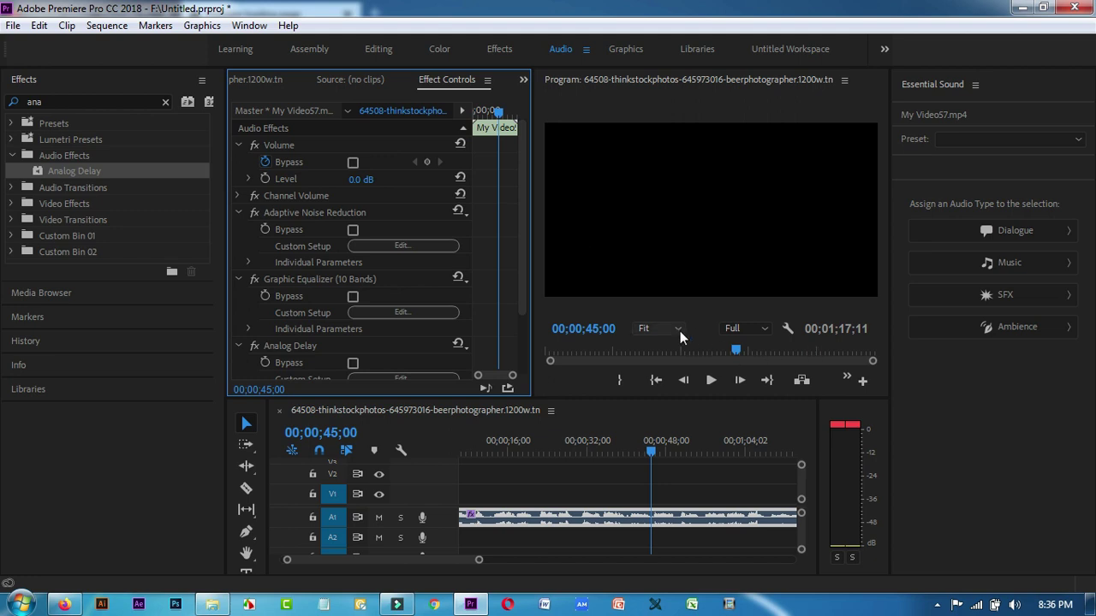
{"action": "left_click", "coordinate": [1014, 263]}
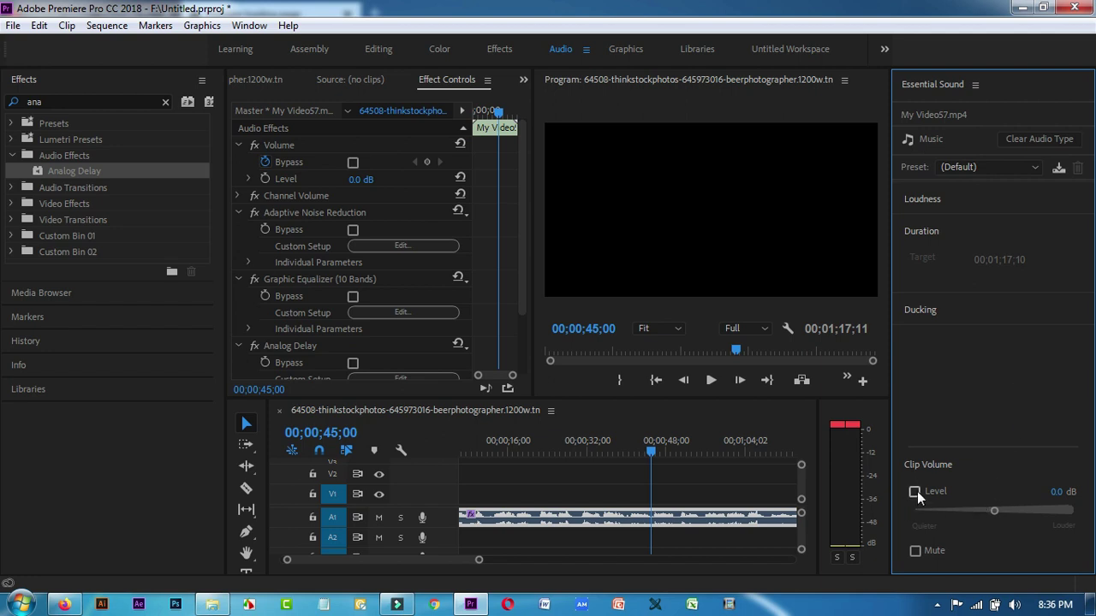
- Try a Clip Volume boost in Essential Sound, switch it off, then check Filmora and return
{"action": "left_click", "coordinate": [914, 492]}
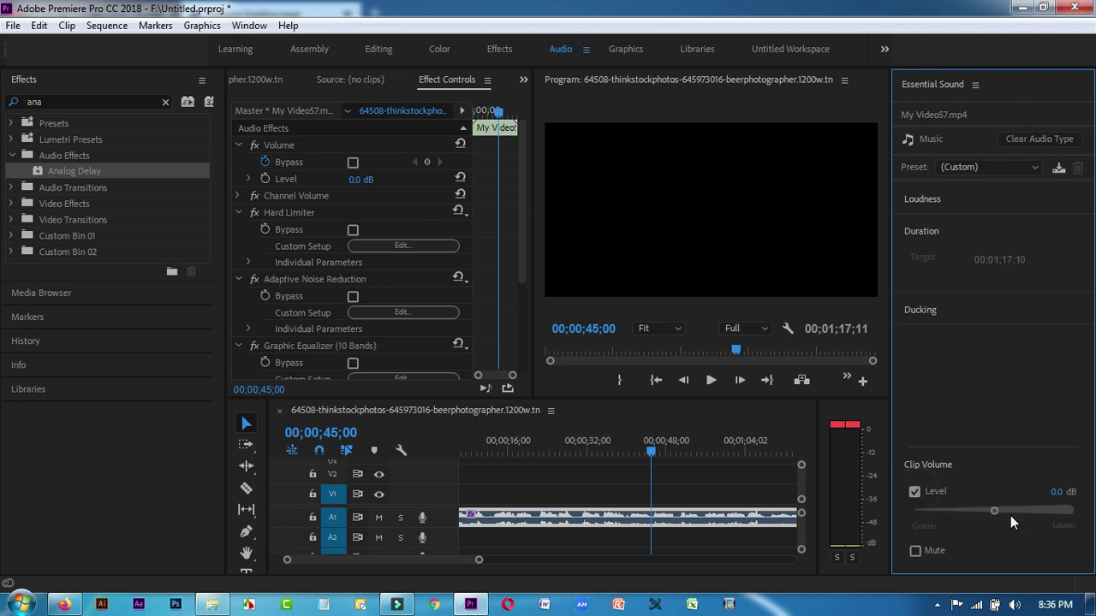
{"action": "left_click_drag", "start_coordinate": [993, 511], "coordinate": [971, 512]}
{"action": "left_click", "coordinate": [914, 493]}
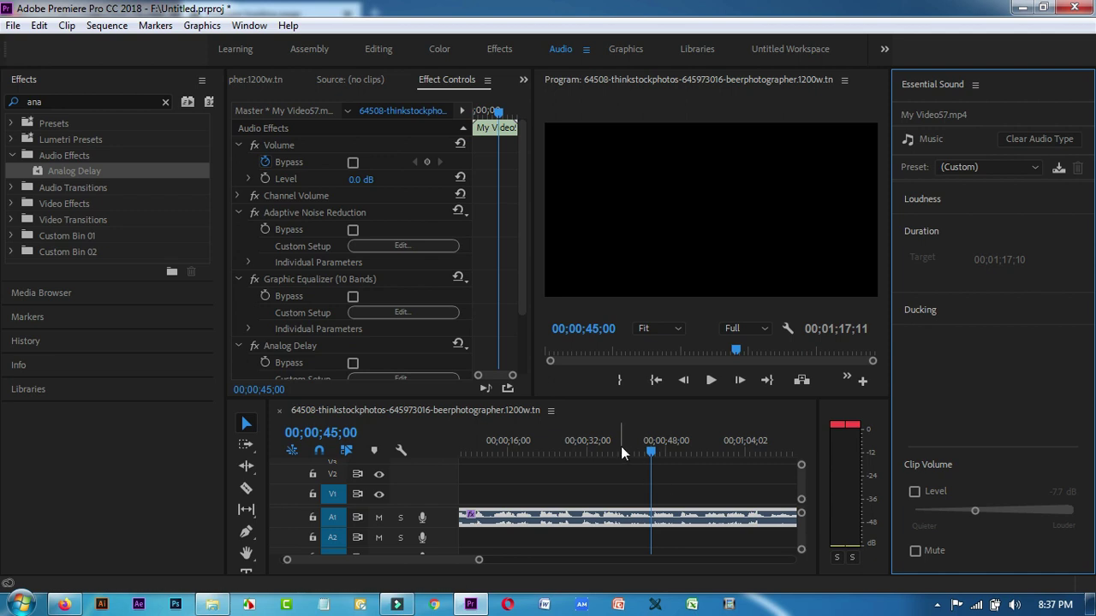
{"action": "left_click", "coordinate": [397, 604]}
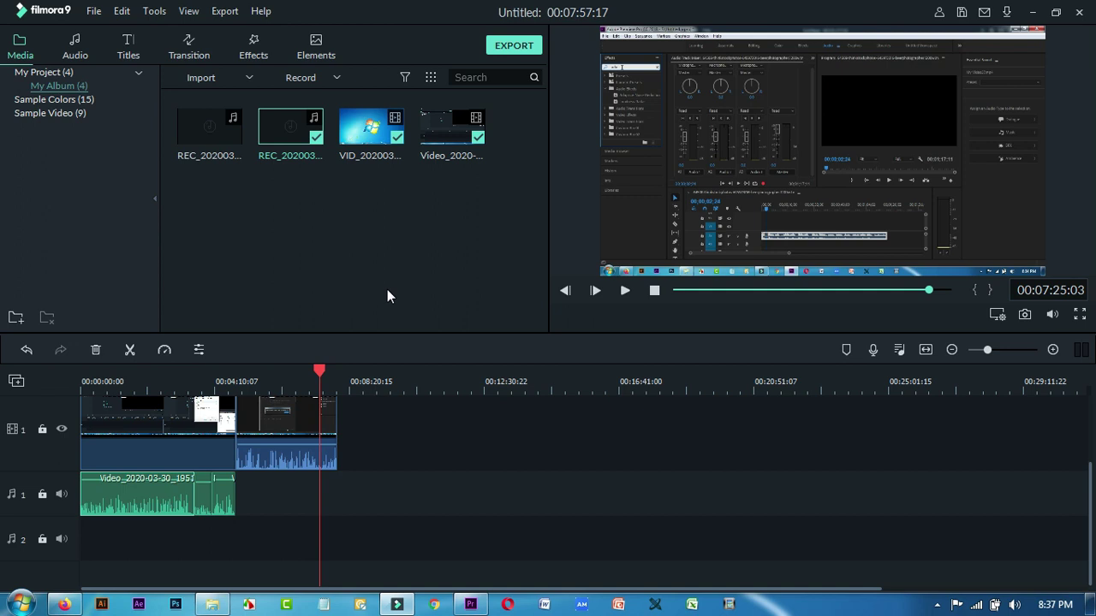
{"action": "left_click", "coordinate": [470, 604]}
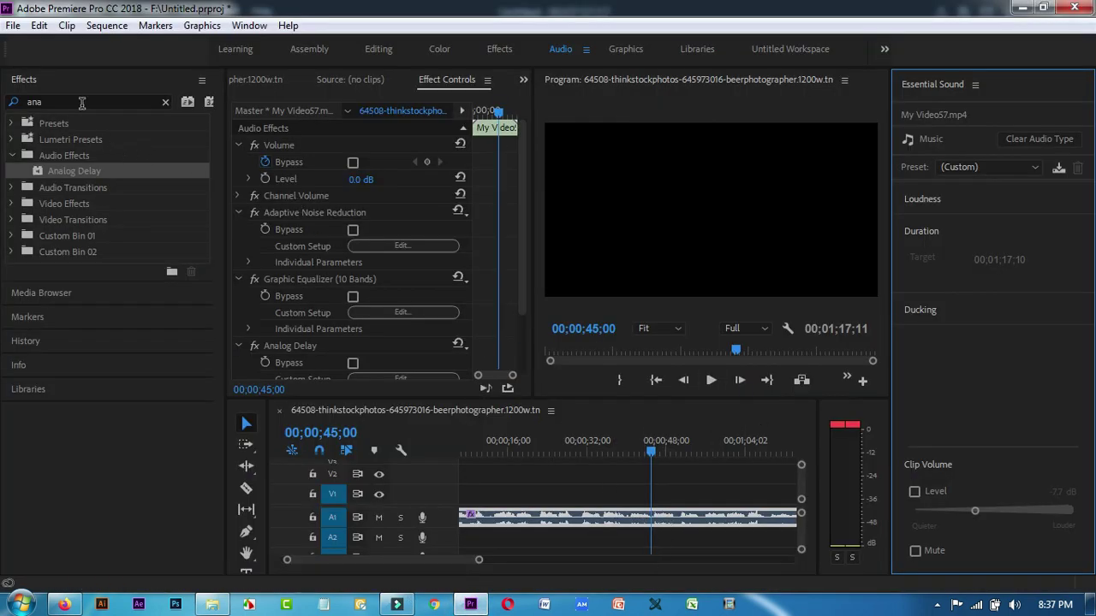
- Open File > Export > Media to show the MP3, 128 kbps Export Settings dialog
{"action": "left_click", "coordinate": [18, 26]}
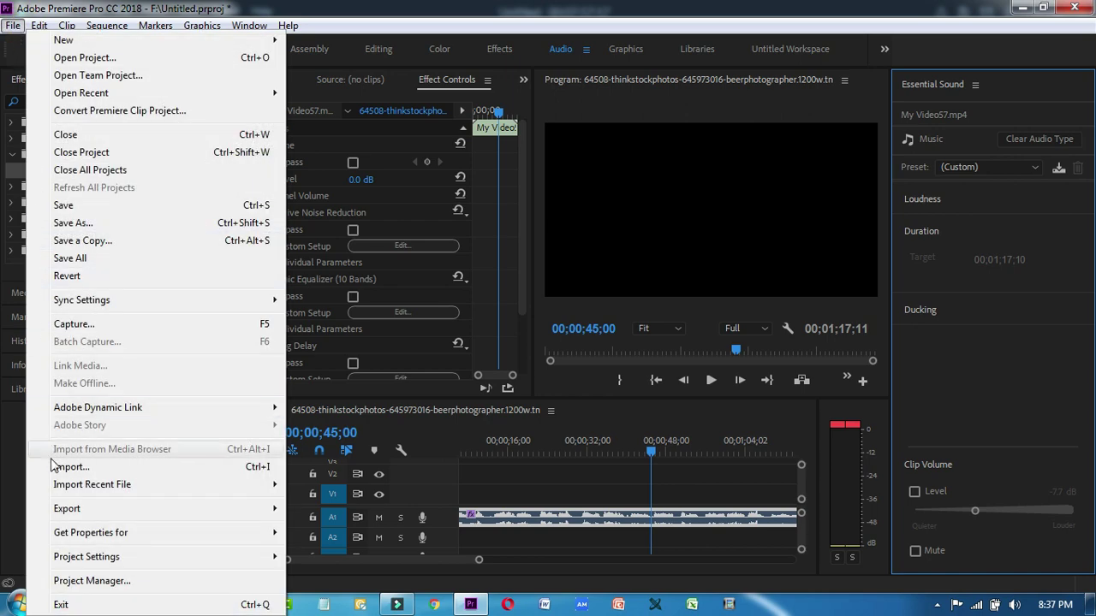
{"action": "mouse_move", "coordinate": [72, 512]}
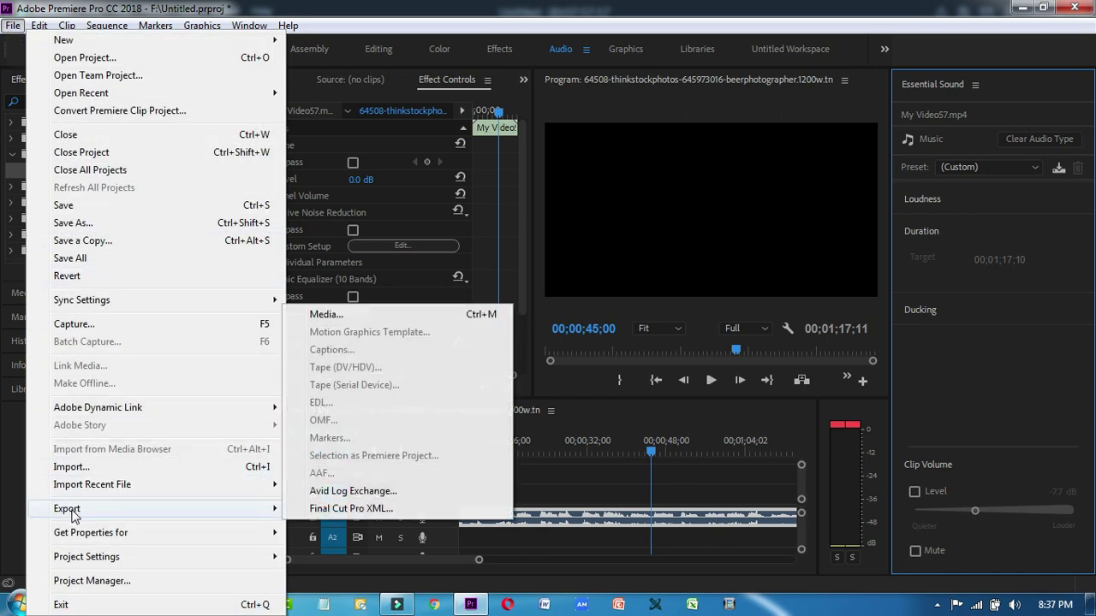
{"action": "left_click", "coordinate": [344, 315]}
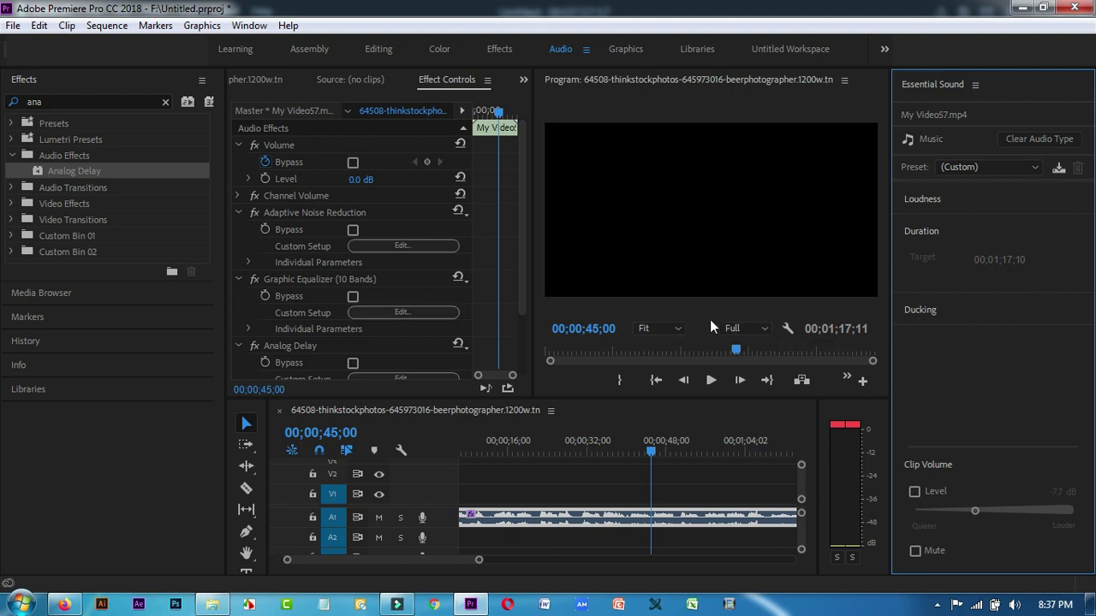
{"action": "left_click", "coordinate": [13, 25]}
{"action": "mouse_move", "coordinate": [79, 507]}
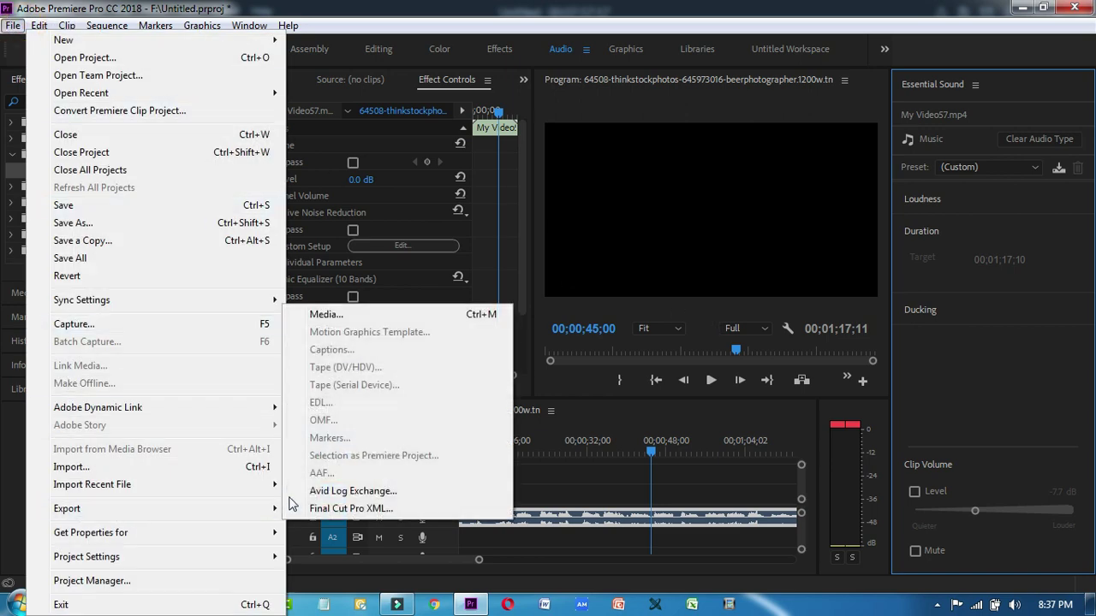
{"action": "left_click", "coordinate": [341, 317]}
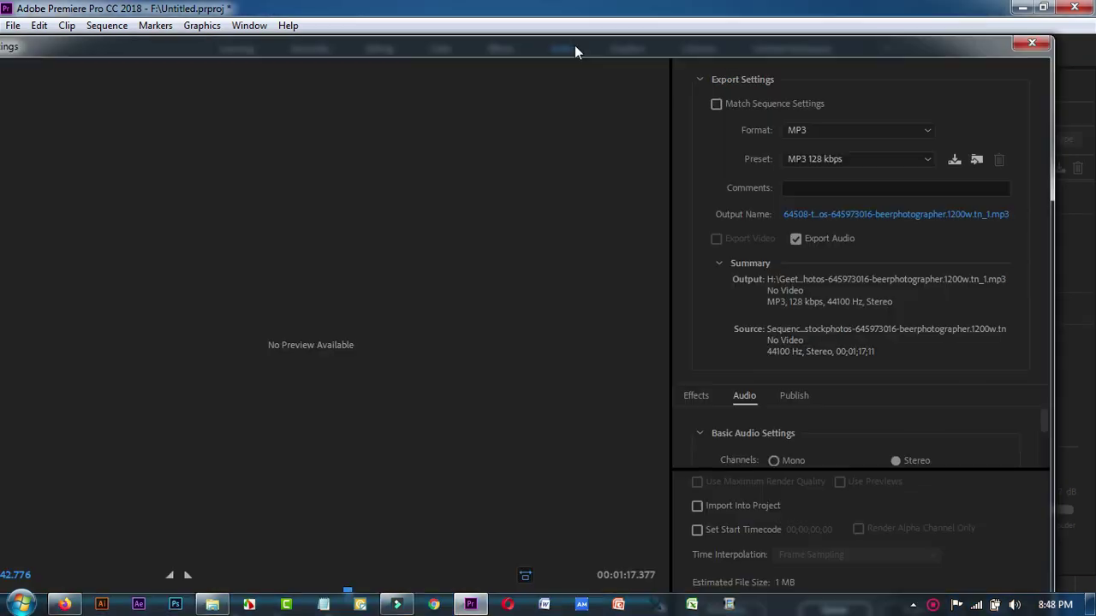
{"action": "left_click_drag", "start_coordinate": [574, 45], "coordinate": [508, 37]}
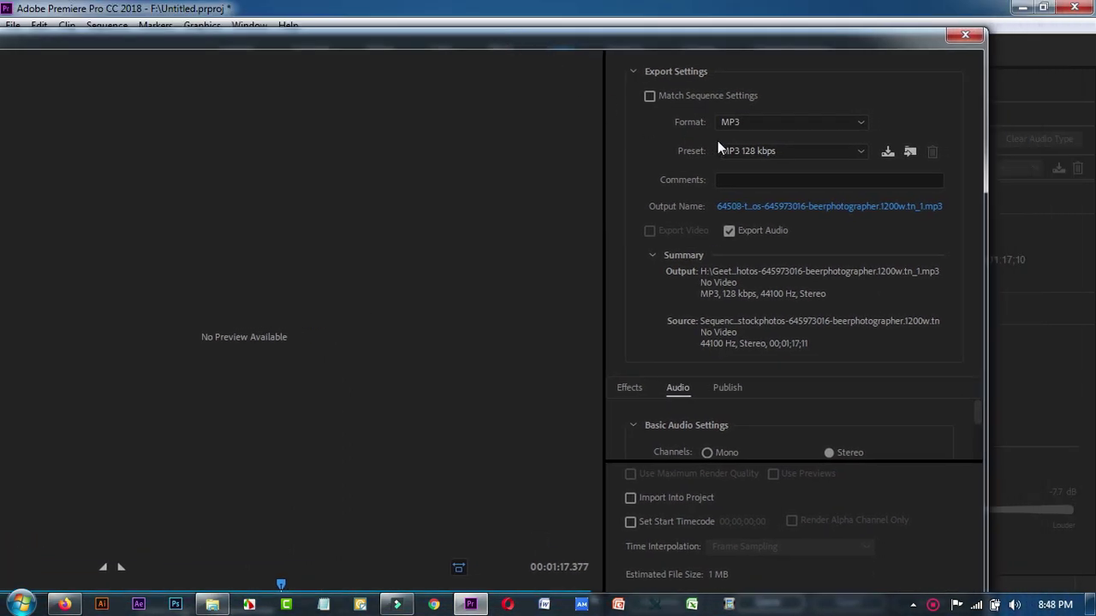
- Confirm MP3 format, close Export Settings without exporting, and switch to Filmora 9
{"action": "left_click", "coordinate": [742, 122]}
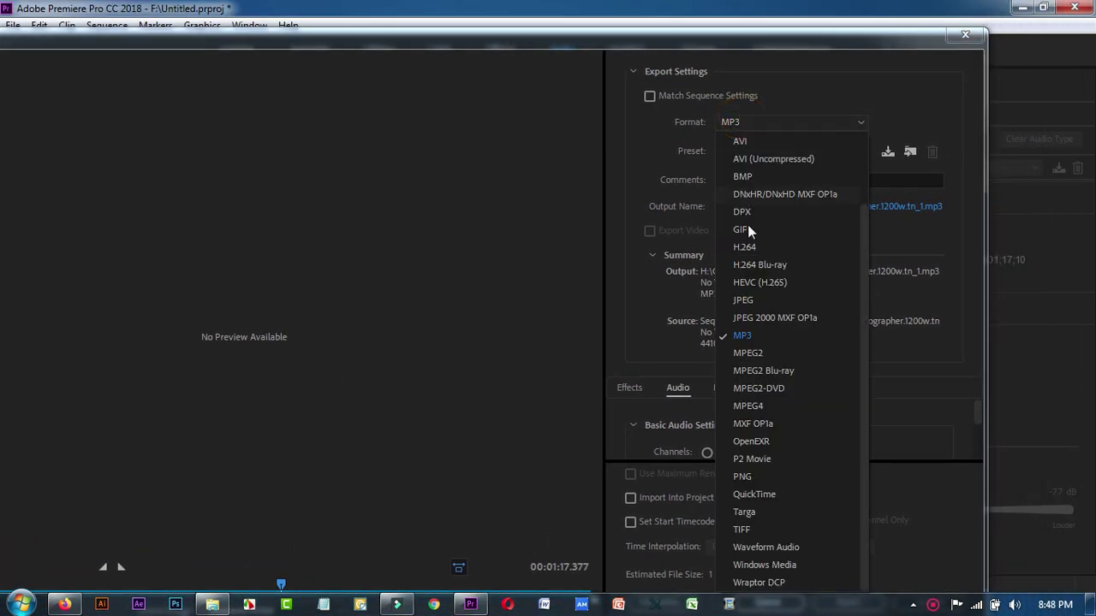
{"action": "left_click", "coordinate": [816, 71]}
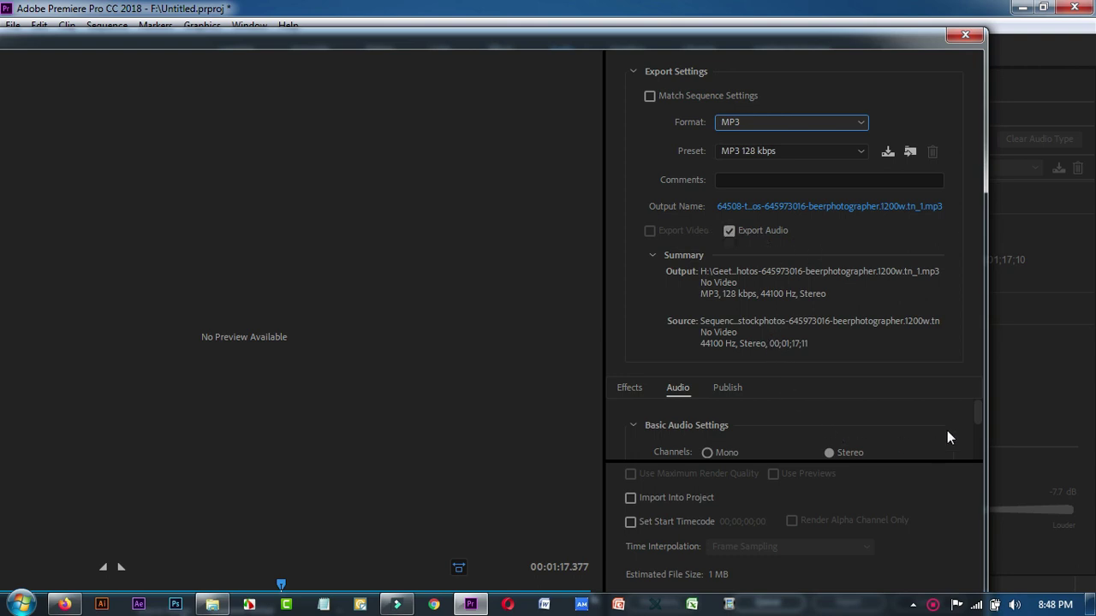
{"action": "left_click_drag", "start_coordinate": [978, 418], "coordinate": [986, 484]}
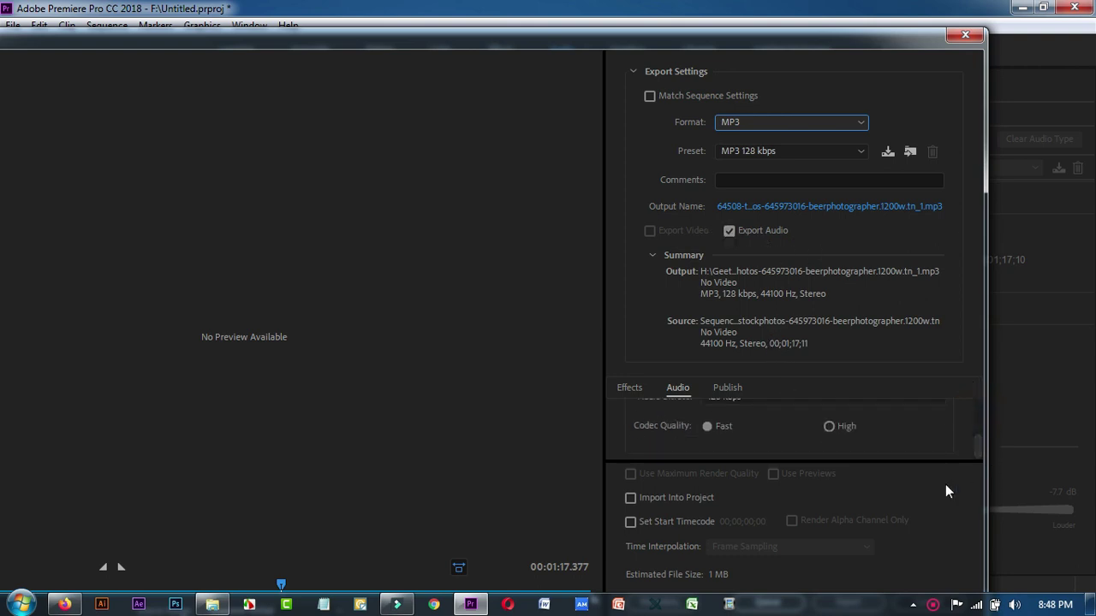
{"action": "left_click_drag", "start_coordinate": [776, 46], "coordinate": [786, 20]}
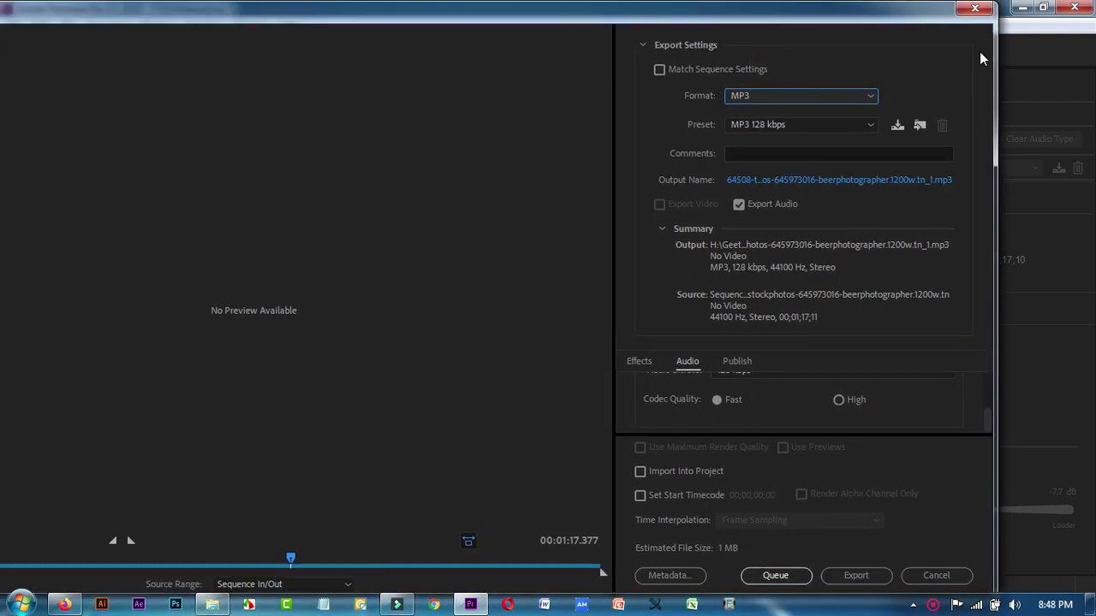
{"action": "left_click", "coordinate": [973, 9]}
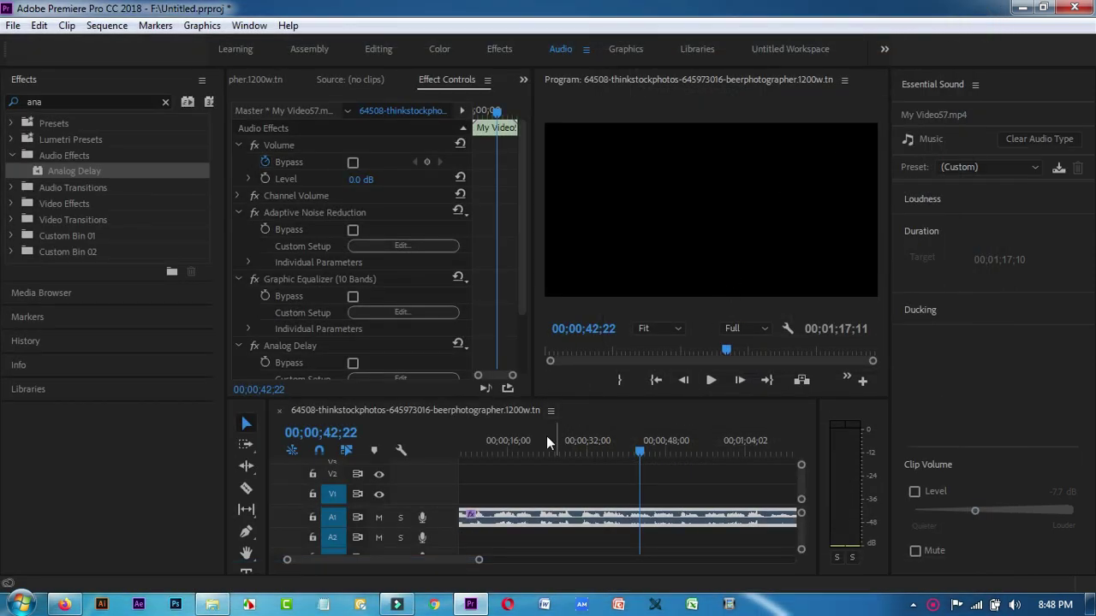
{"action": "left_click", "coordinate": [396, 604]}
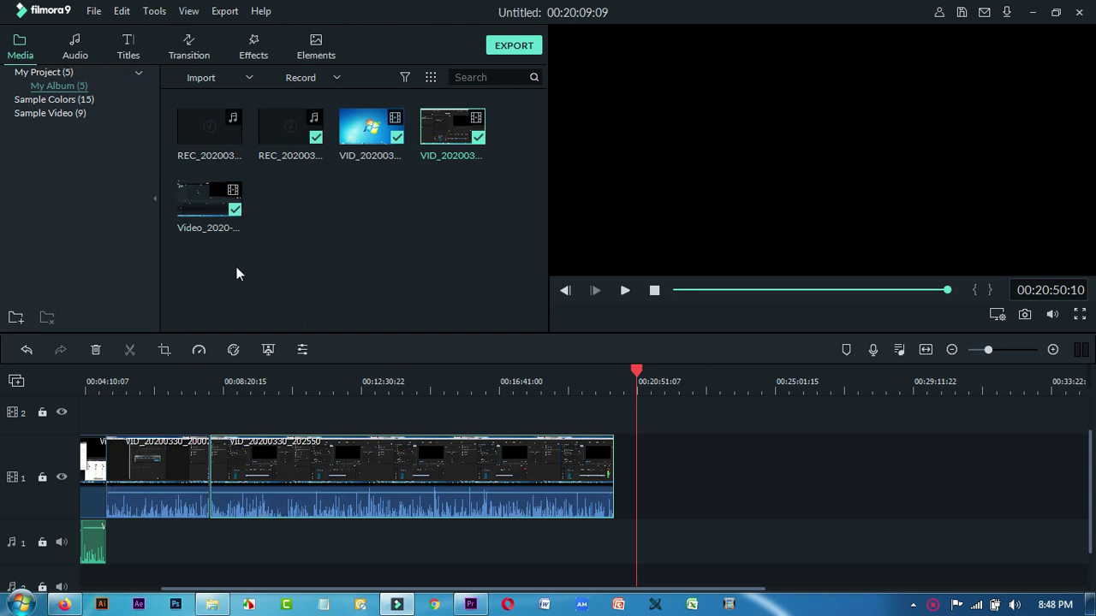
- Drag the playhead to 00:00:00:00 and select the track 1 and A-GROUP - Verve audio clips
{"action": "scroll", "coordinate": [194, 462], "scroll_direction": "down", "scroll_amount": 1}
{"action": "left_click", "coordinate": [130, 384]}
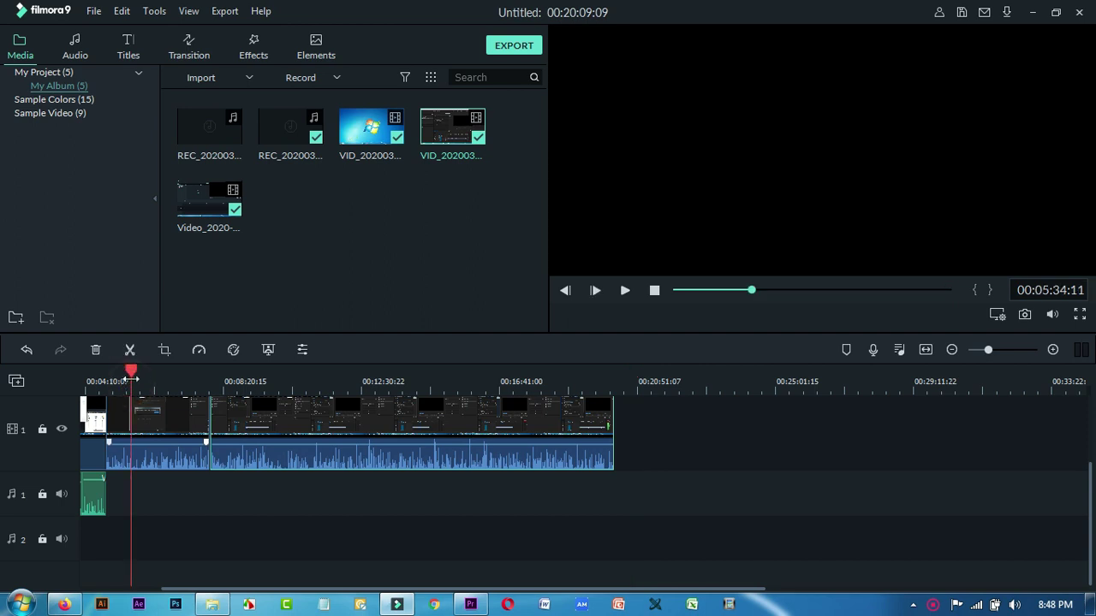
{"action": "left_click_drag", "start_coordinate": [129, 377], "coordinate": [19, 383]}
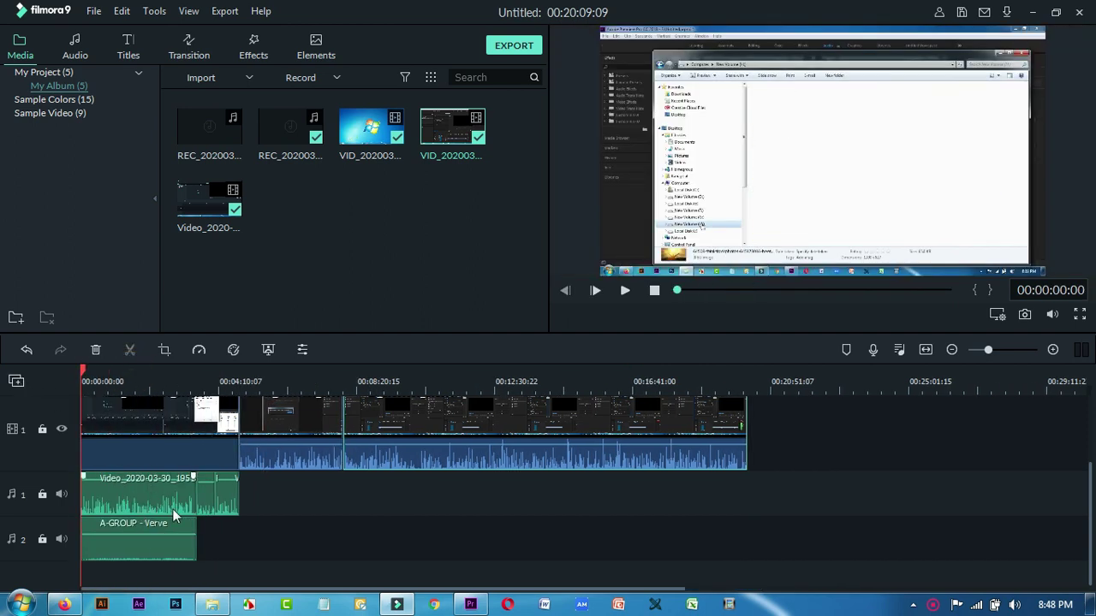
{"action": "left_click", "coordinate": [137, 496]}
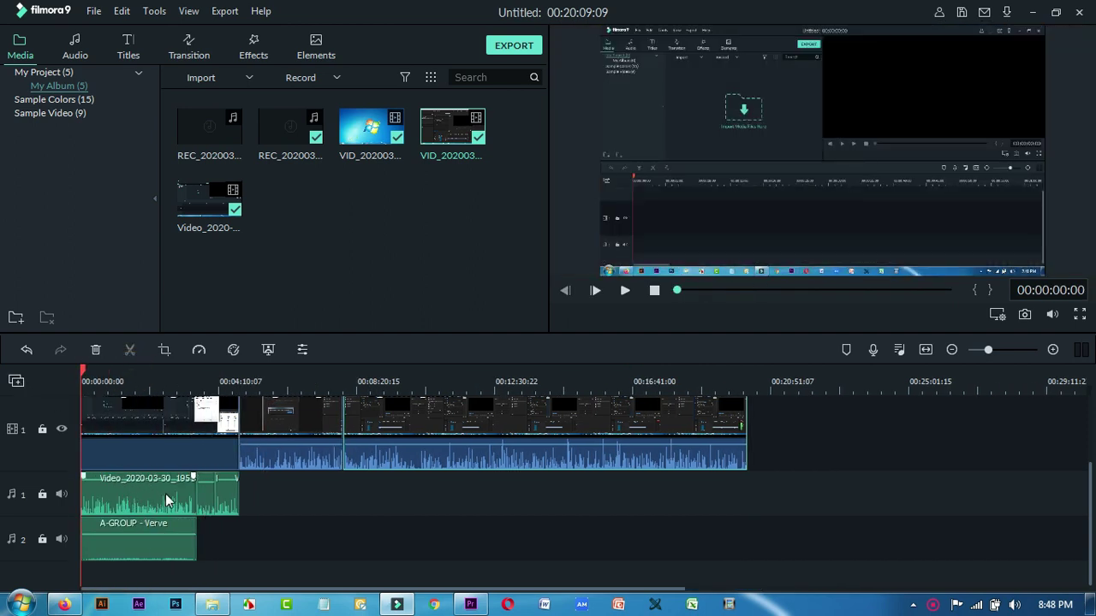
{"action": "left_click", "coordinate": [138, 547]}
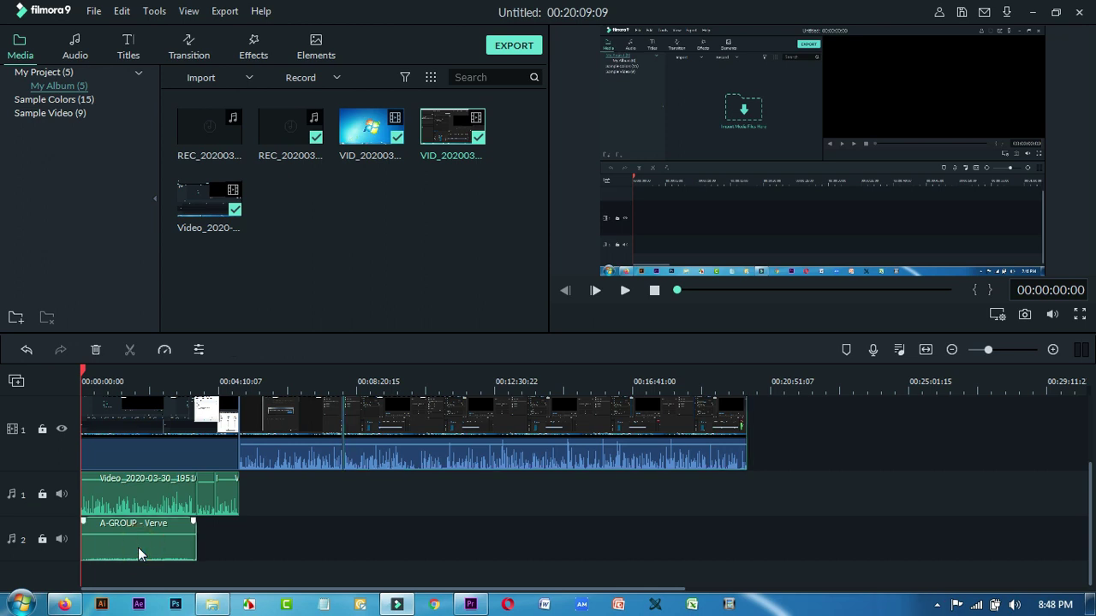
{"action": "left_click", "coordinate": [129, 492]}
{"action": "left_click", "coordinate": [151, 539]}
- Lower the A-GROUP - Verve clip's volume and apply it, then switch to Premiere and back
{"action": "double_click", "coordinate": [149, 538]}
{"action": "mouse_move", "coordinate": [63, 170]}
{"action": "left_mouse_down"}
{"action": "mouse_move", "coordinate": [60, 199]}
{"action": "mouse_move", "coordinate": [58, 124]}
{"action": "mouse_move", "coordinate": [48, 208]}
{"action": "mouse_move", "coordinate": [57, 156]}
{"action": "mouse_move", "coordinate": [59, 167]}
{"action": "left_mouse_up"}
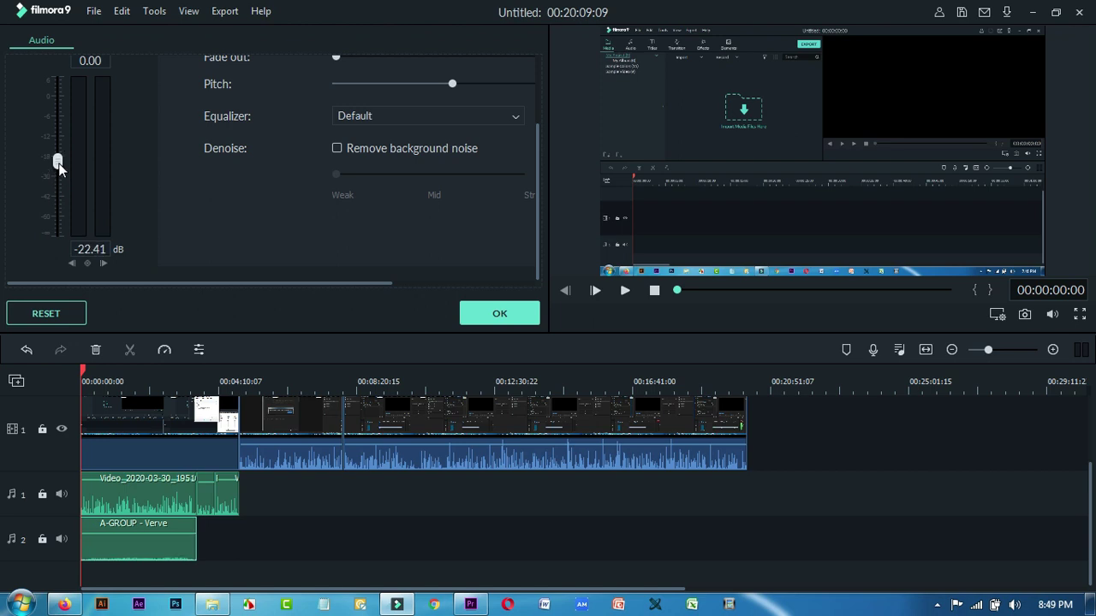
{"action": "left_click", "coordinate": [504, 313]}
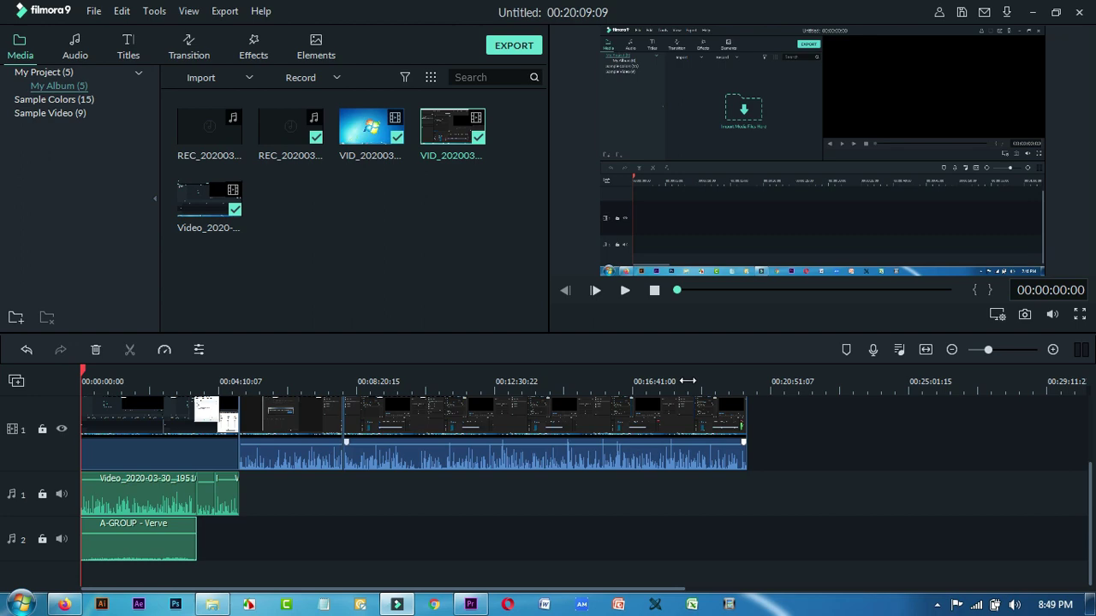
{"action": "left_click", "coordinate": [469, 604]}
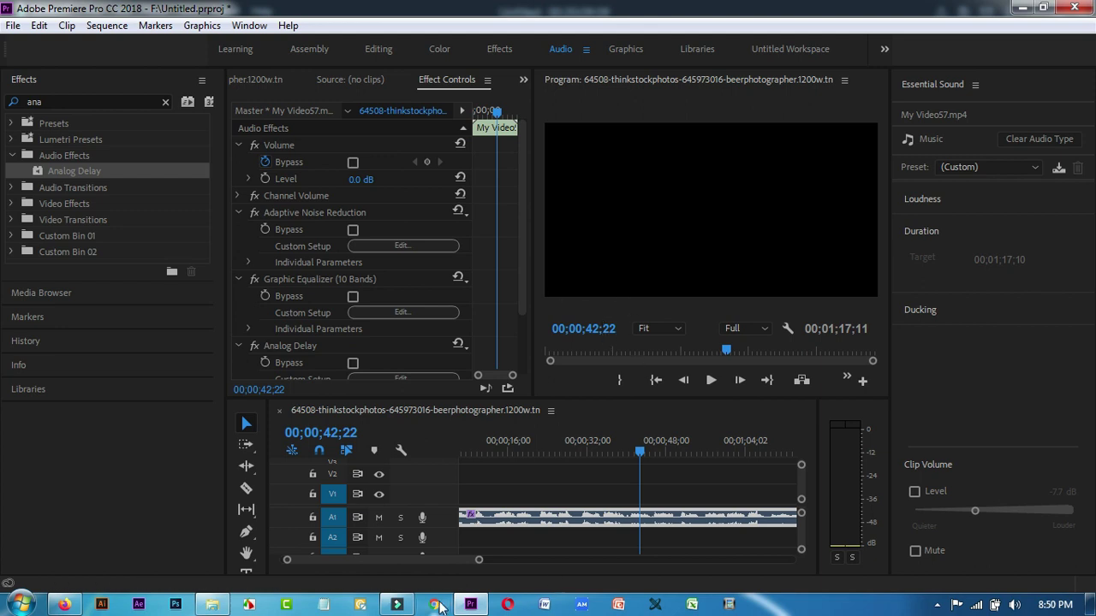
{"action": "left_click", "coordinate": [400, 604]}
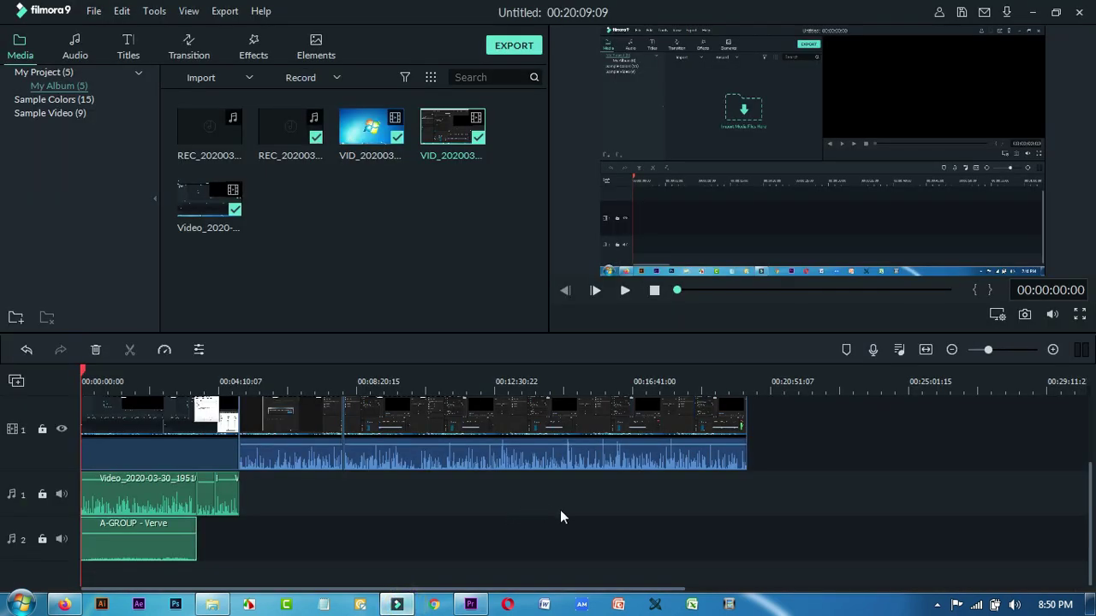